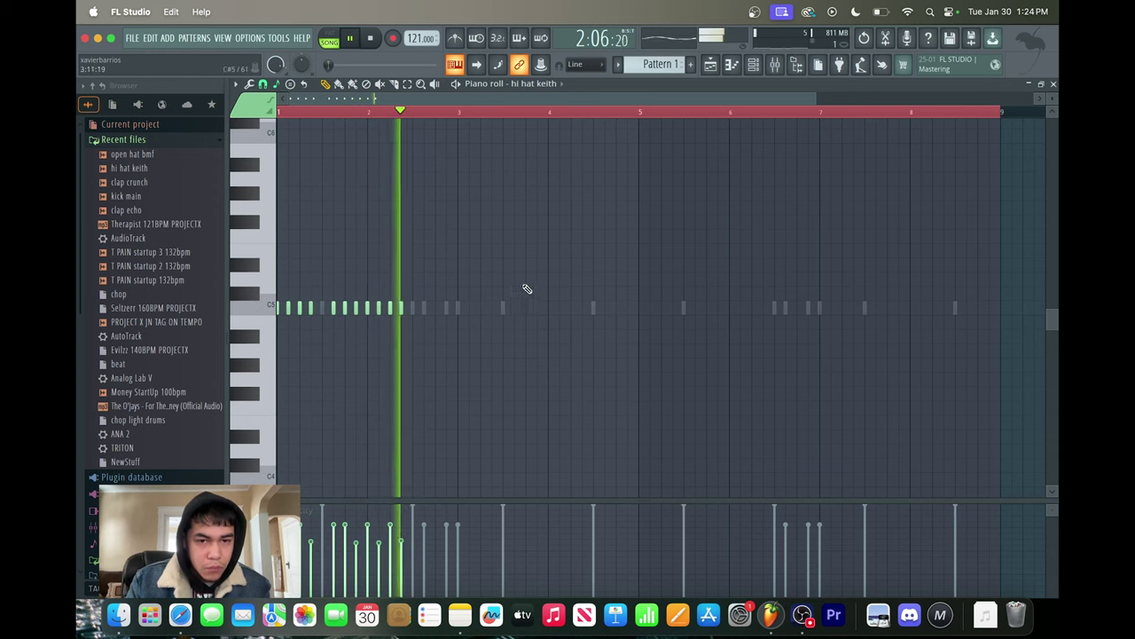
# Select the first two bars of the hi hat keith pattern and duplicate them three times to fill eight bars
pyautogui.moveTo(1001, 111); pyautogui.dragTo(445, 123)
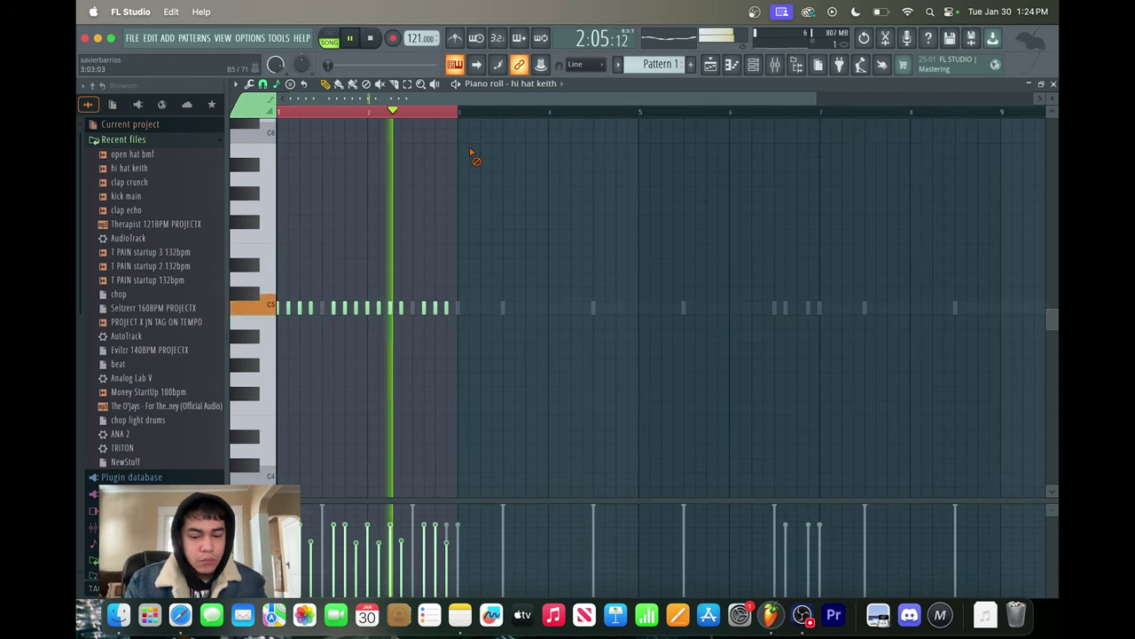
pyautogui.hotkey('ctrl', 'b')
pyautogui.hotkey('ctrl', 'b')
pyautogui.hotkey('ctrl', 'b')
# Place kick main hits on steps 1, 15, 21, 33, 35, 37, 47 and 59, and open the channel's piano roll
pyautogui.click(755, 62)
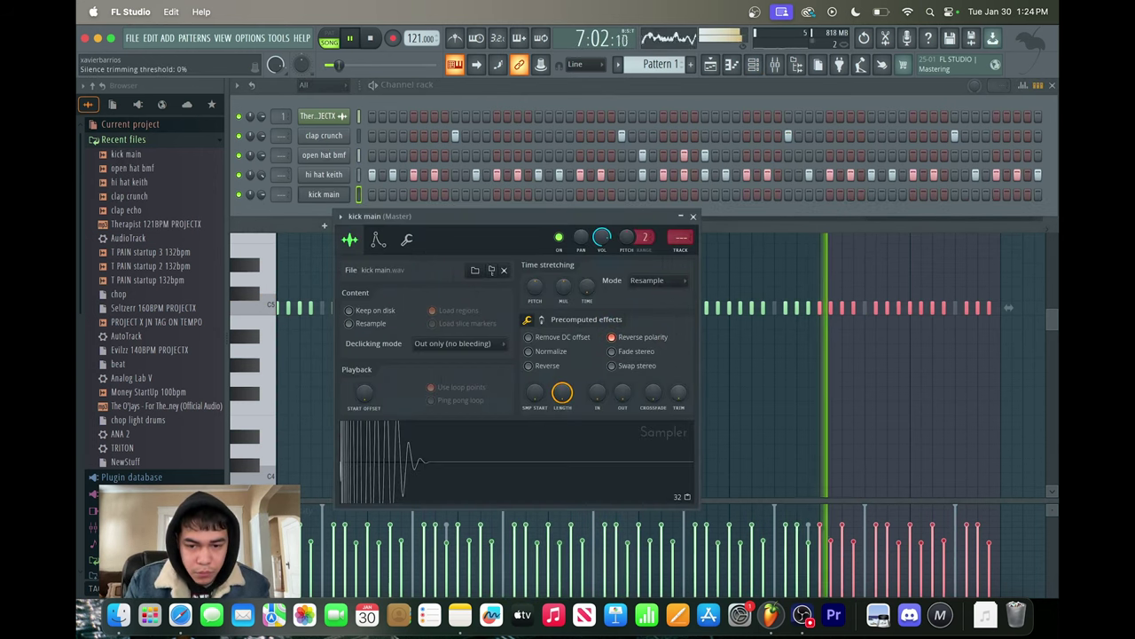
pyautogui.click(693, 216)
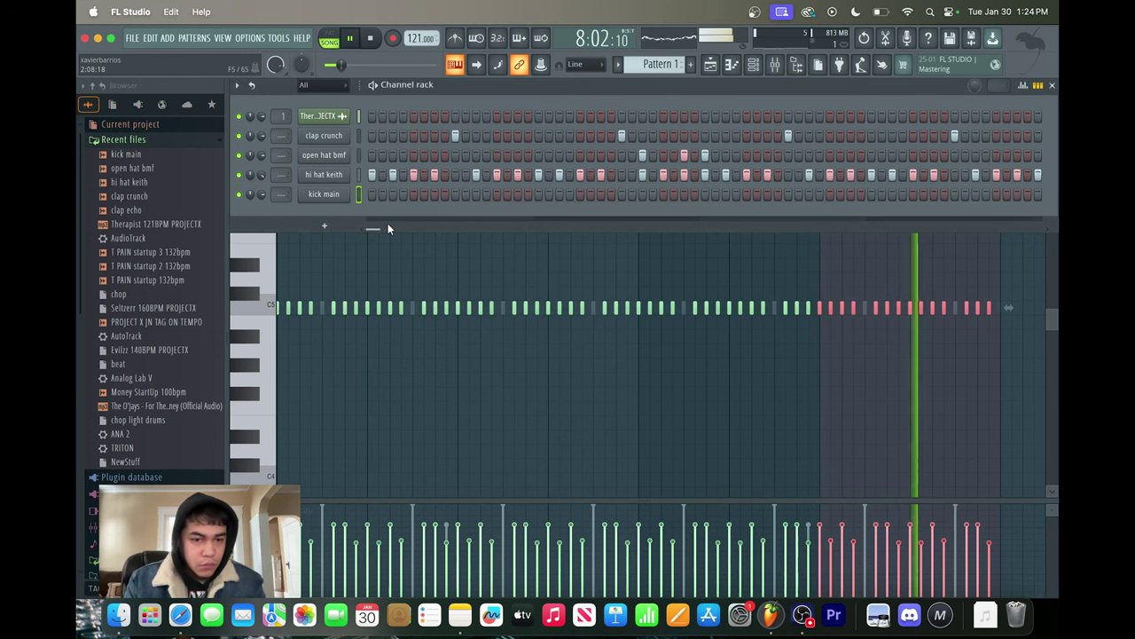
pyautogui.click(372, 195)
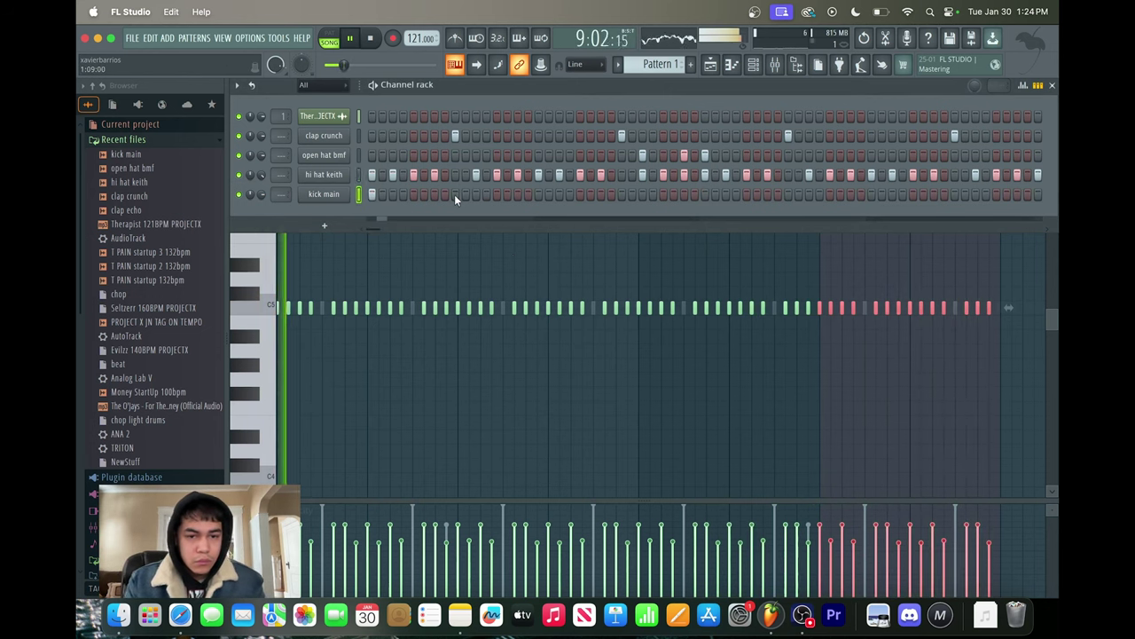
pyautogui.click(517, 195)
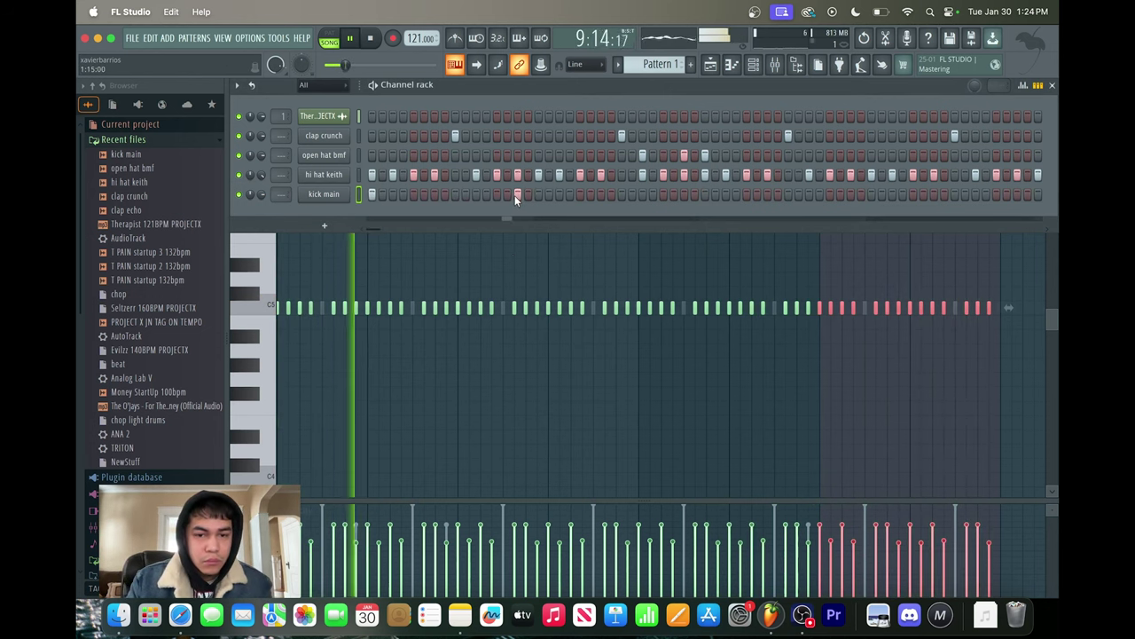
pyautogui.click(579, 194)
pyautogui.click(706, 194)
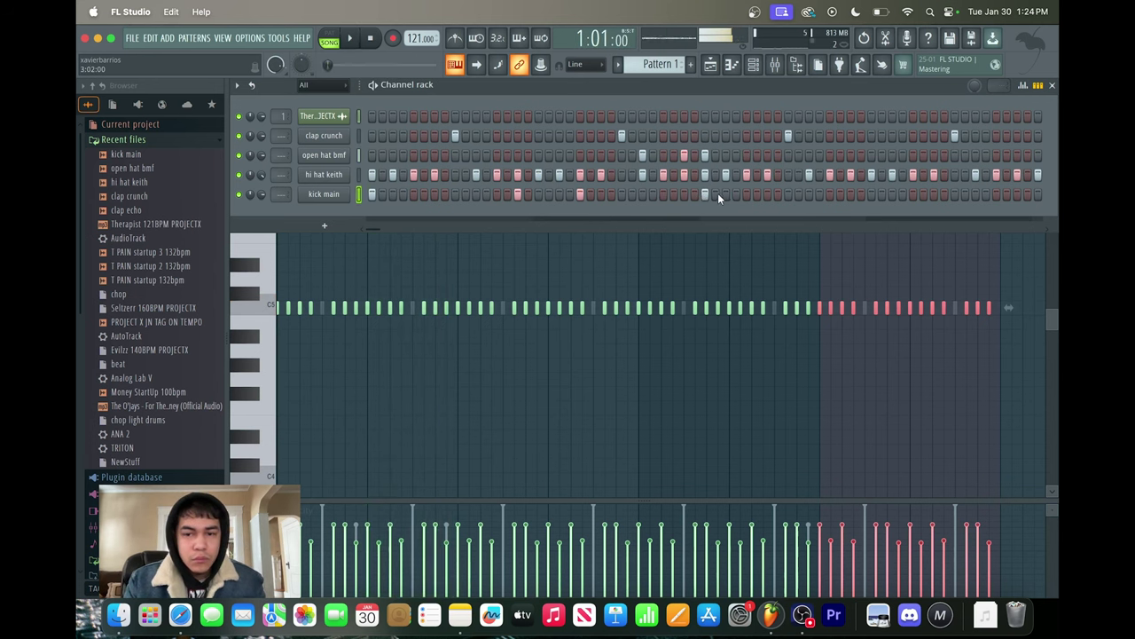
pyautogui.click(726, 194)
pyautogui.click(746, 194)
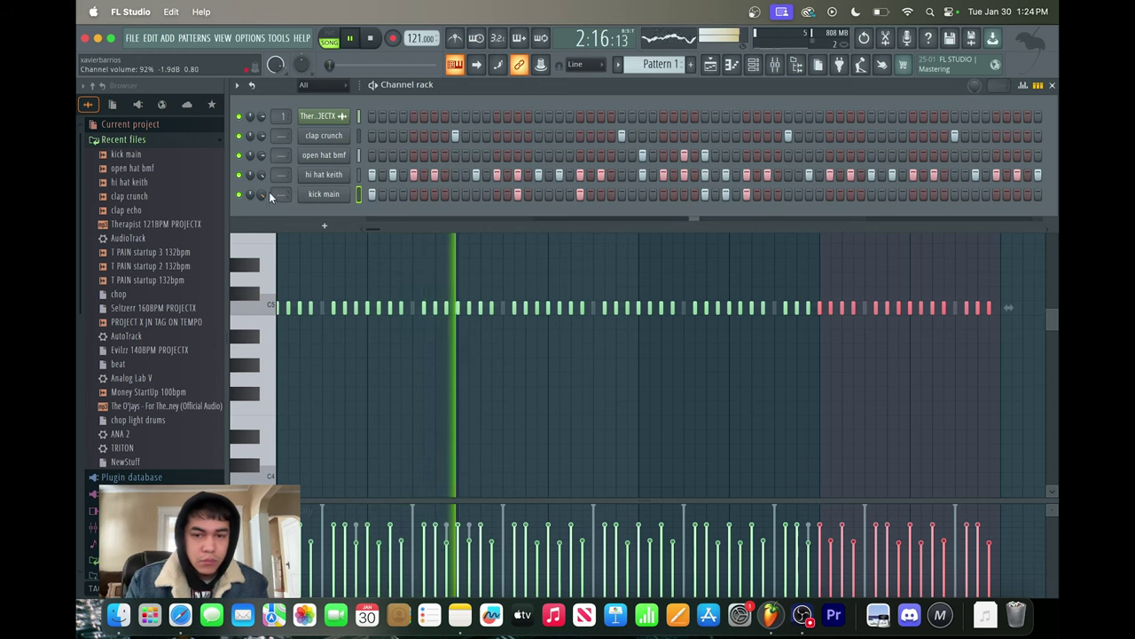
pyautogui.click(849, 194)
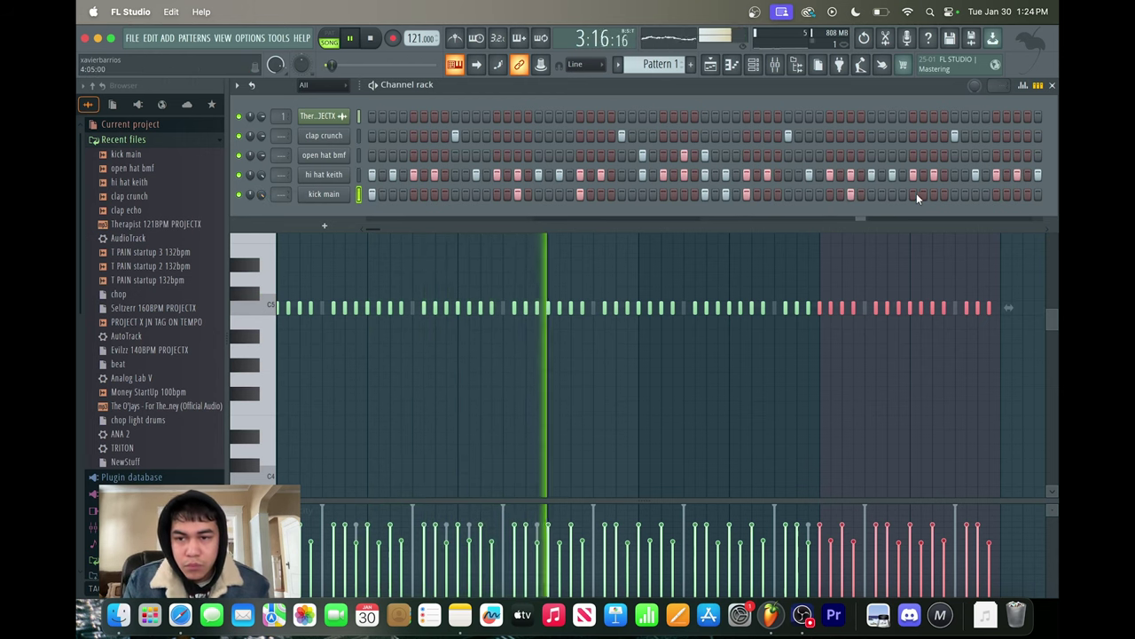
pyautogui.click(976, 194)
pyautogui.rightClick(352, 191)
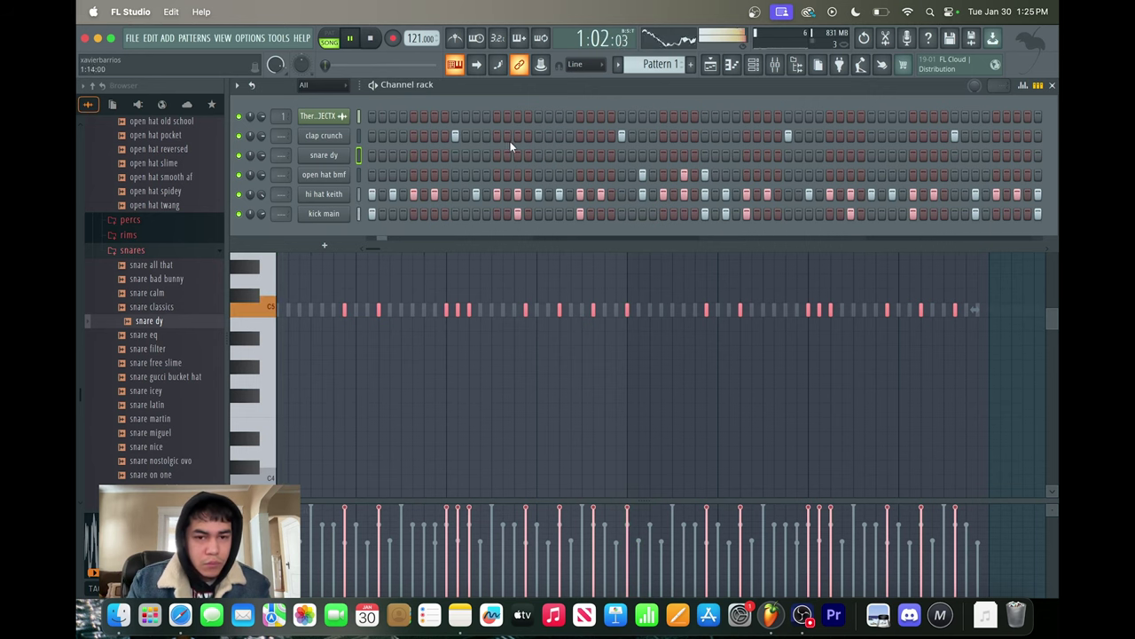
# Place snare dy hits on steps 9, 15, 25, 41, 47, 53, 55 and 57 in the channel rack
pyautogui.click(455, 156)
pyautogui.click(517, 155)
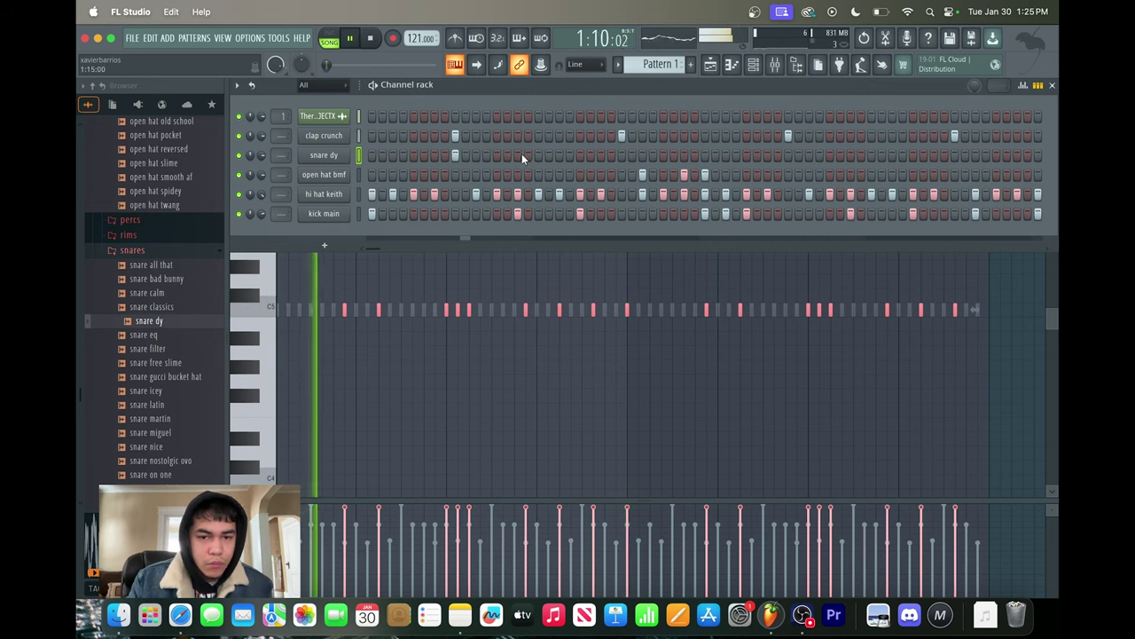
pyautogui.click(621, 155)
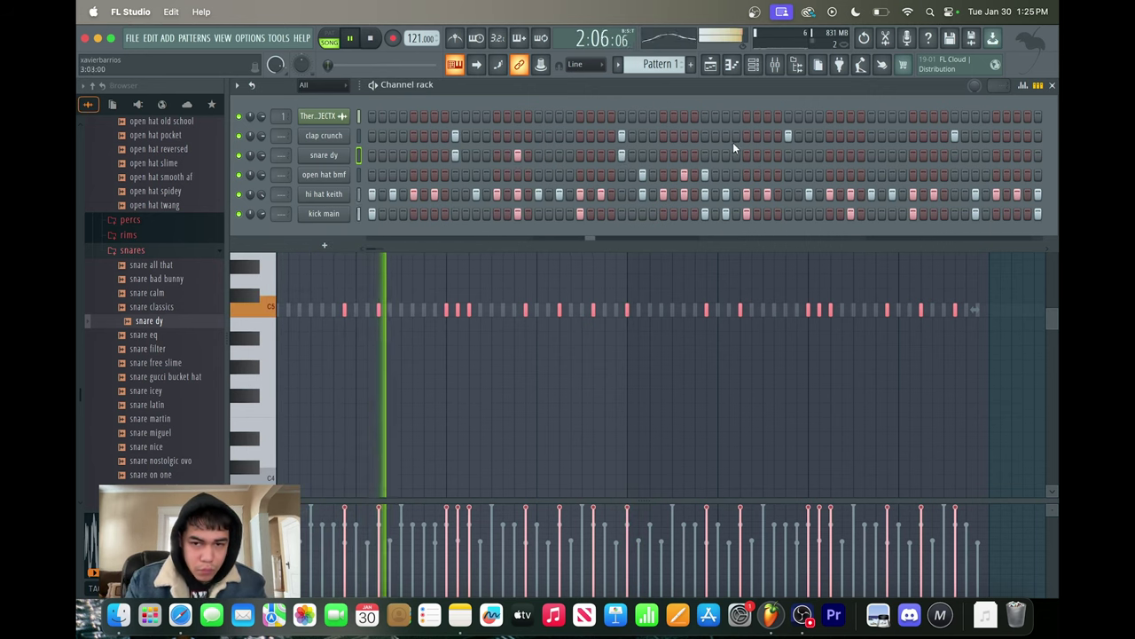
pyautogui.click(788, 155)
pyautogui.click(850, 155)
pyautogui.click(954, 156)
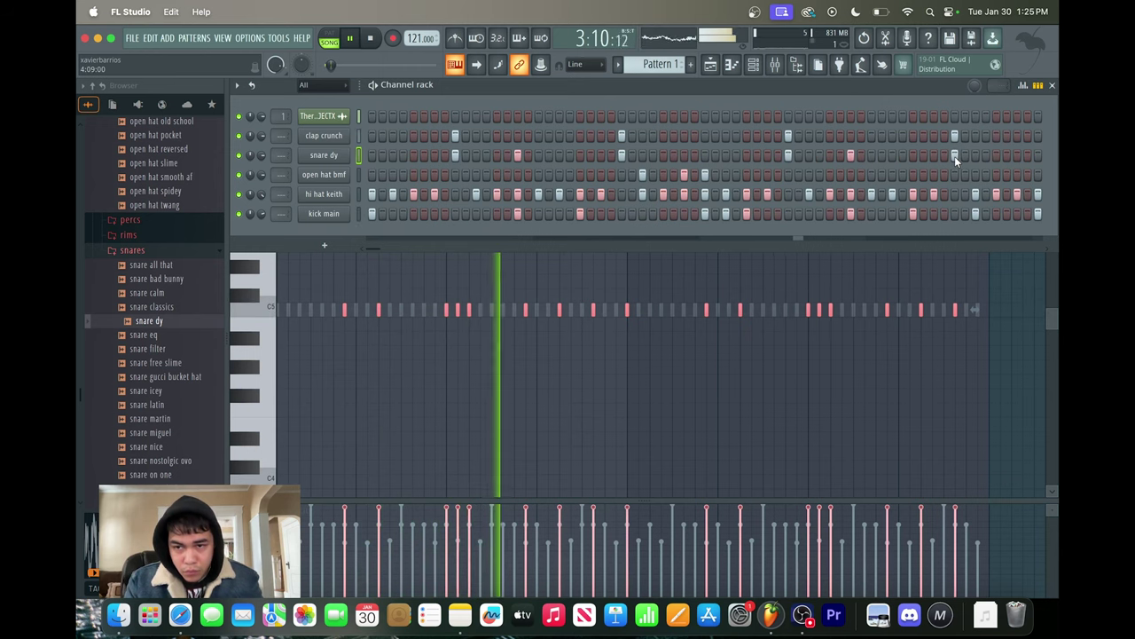
pyautogui.click(912, 156)
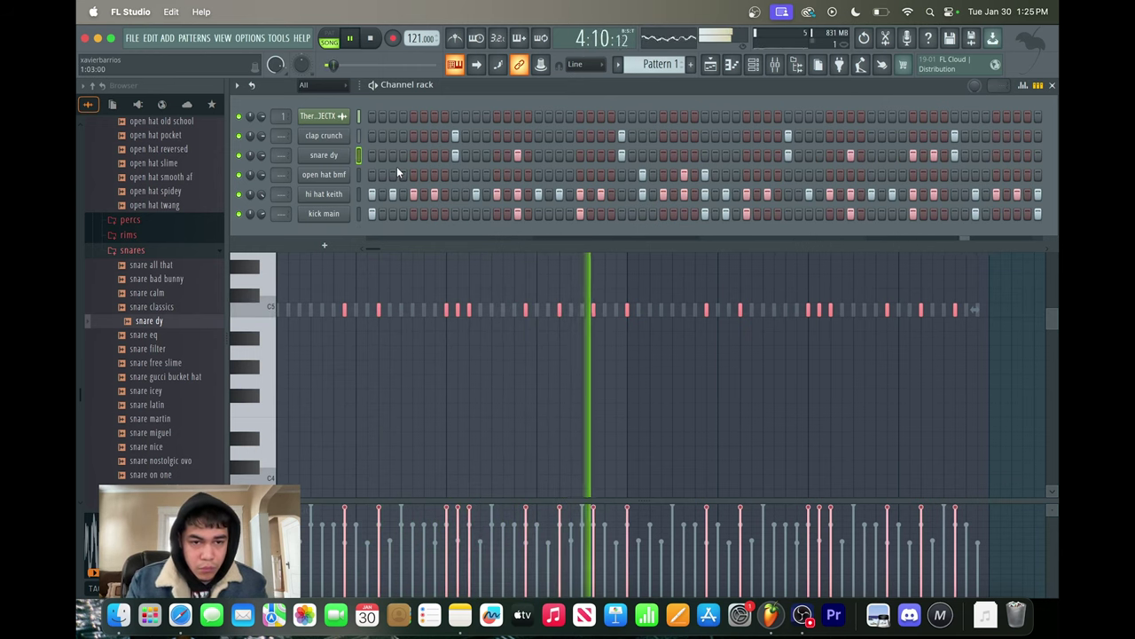
# Open the snare dy piano roll and duplicate its four-bar pattern into bars 5 to 8
pyautogui.rightClick(344, 155)
pyautogui.click(376, 154)
pyautogui.scroll(5, 680, 228)
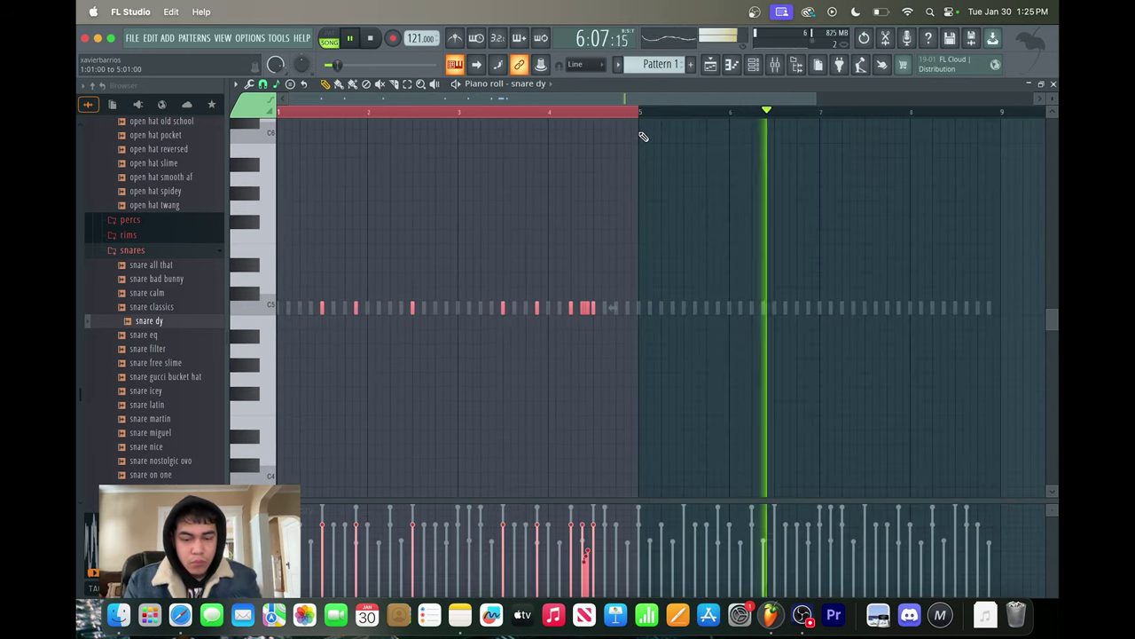
pyautogui.press('super+b')
# Paint three rapid snare dy notes on F#5 at the third step of bar 8 and play from bar 8
pyautogui.scroll(4, 1023, 281)
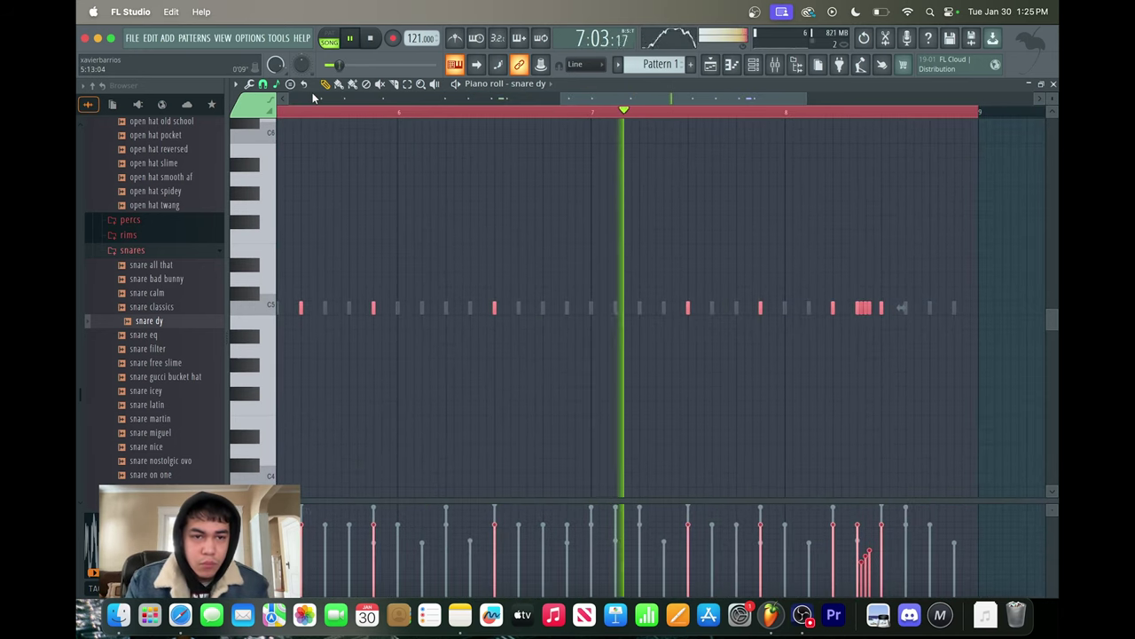
pyautogui.click(339, 85)
pyautogui.click(826, 251)
pyautogui.click(865, 265)
pyautogui.press('space')
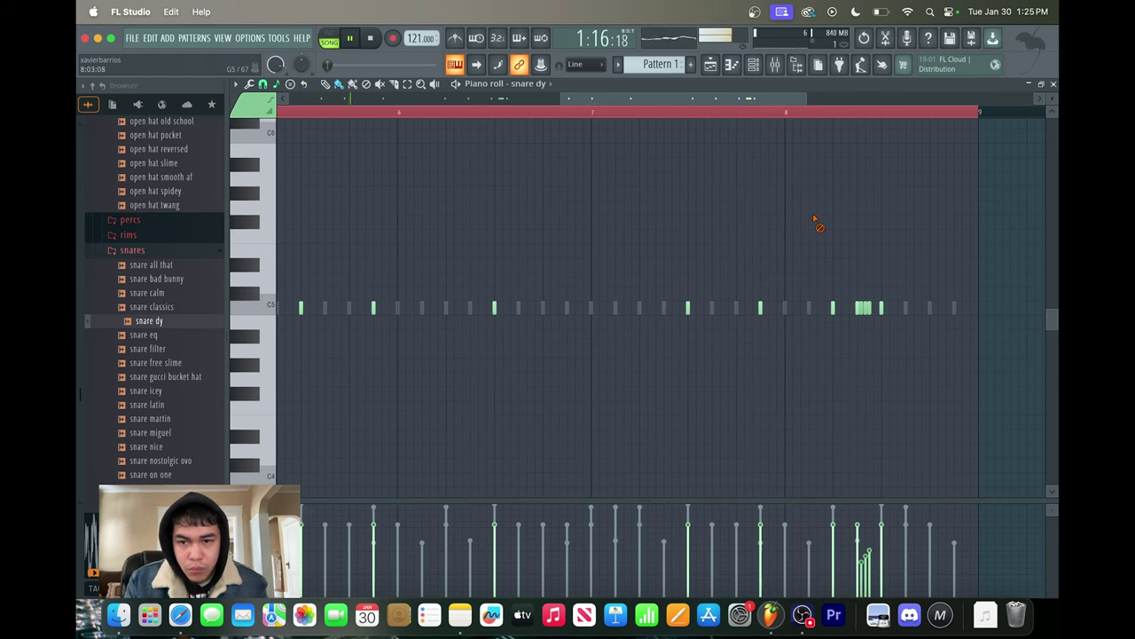
pyautogui.click(793, 111)
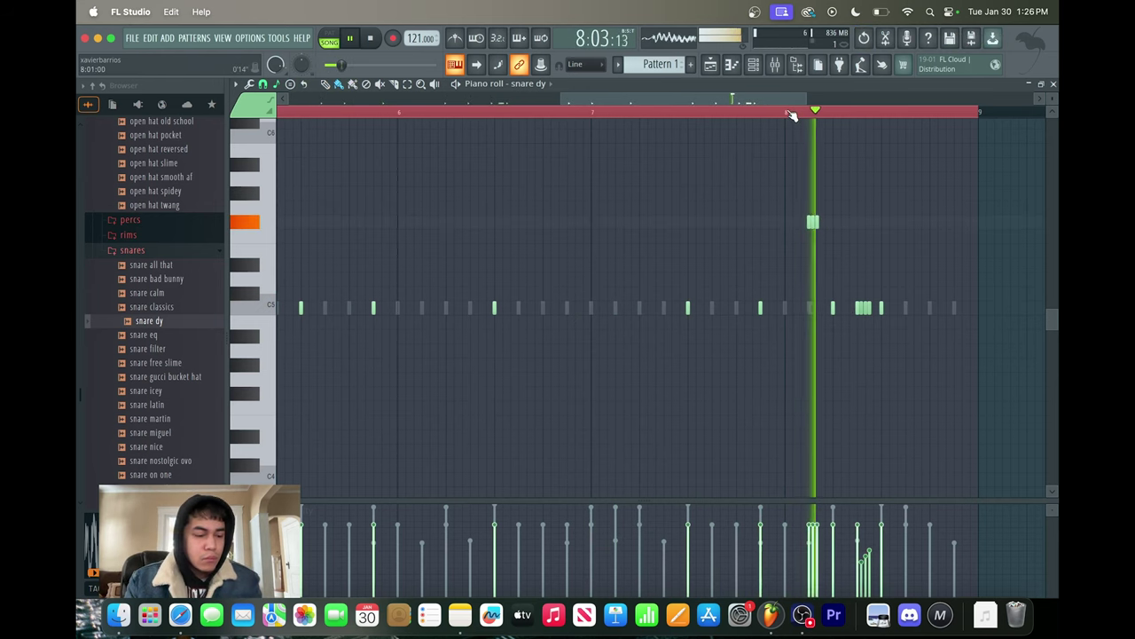
# Raise the three rapid snare notes in bar 8 by three semitones to A5 and play the result
pyautogui.moveTo(854, 251); pyautogui.dragTo(795, 214)
pyautogui.press('space')
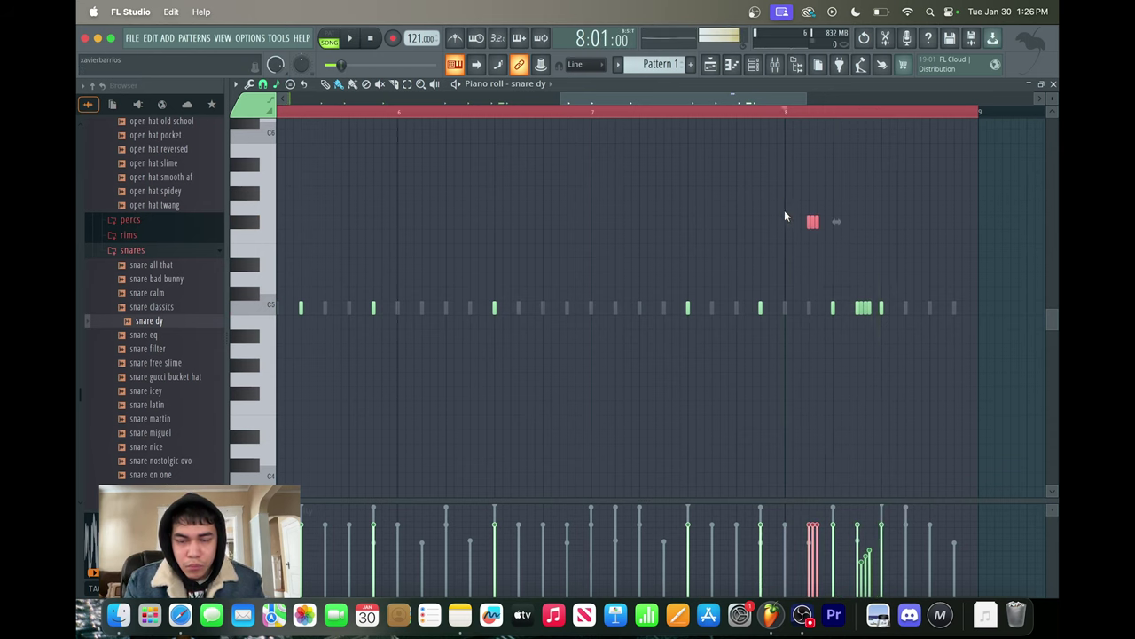
pyautogui.hscroll(-2, 798, 208)
pyautogui.hotkey('shift', 'Up')
pyautogui.hotkey('shift', 'Up')
pyautogui.hotkey('shift', 'Up')
pyautogui.press('space')
pyautogui.scroll(2, 908, 236)
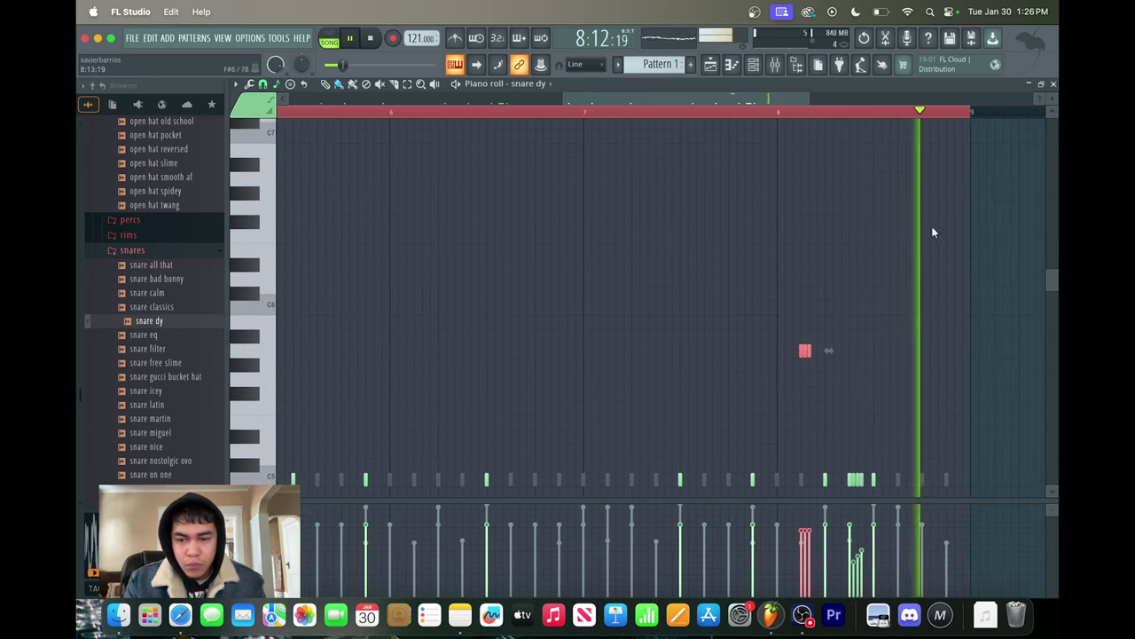
# Add three evenly spaced snare dy notes on G#4 at the end of bar 8
pyautogui.scroll(-4, 932, 234)
pyautogui.click(946, 366)
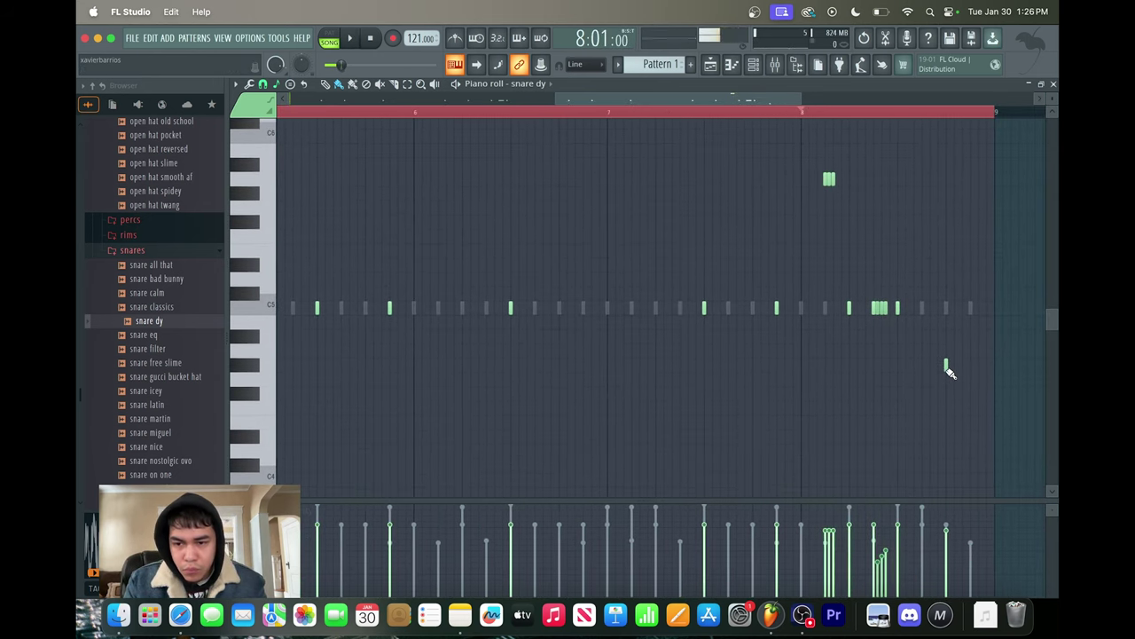
pyautogui.click(963, 365)
pyautogui.click(979, 365)
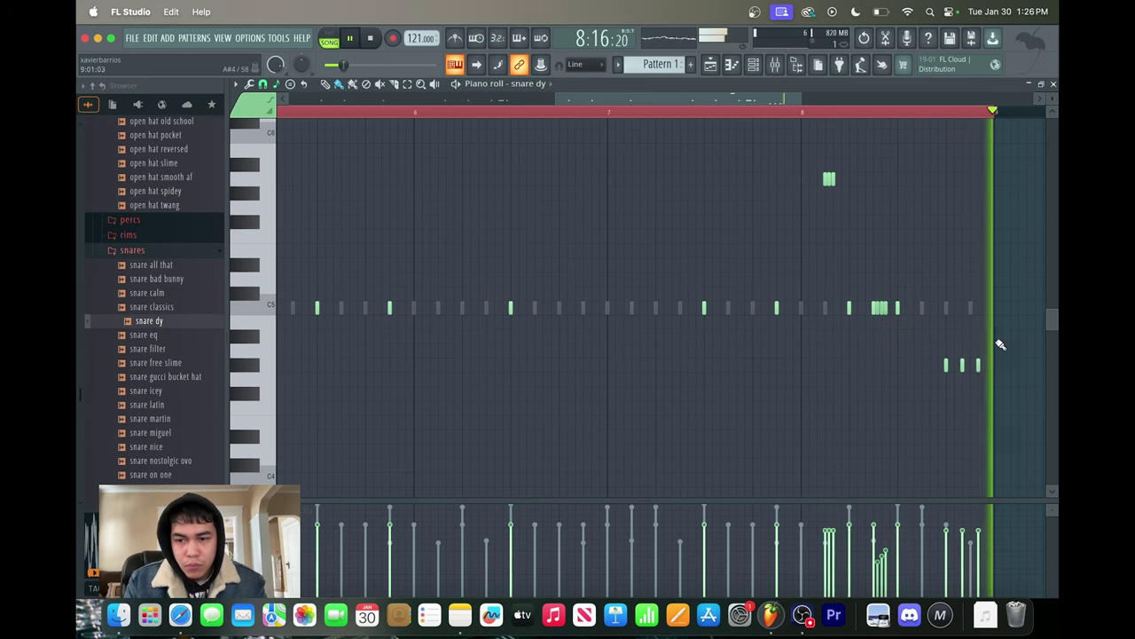
pyautogui.scroll(-3, 996, 337)
pyautogui.hotkey('ctrl', 'a')
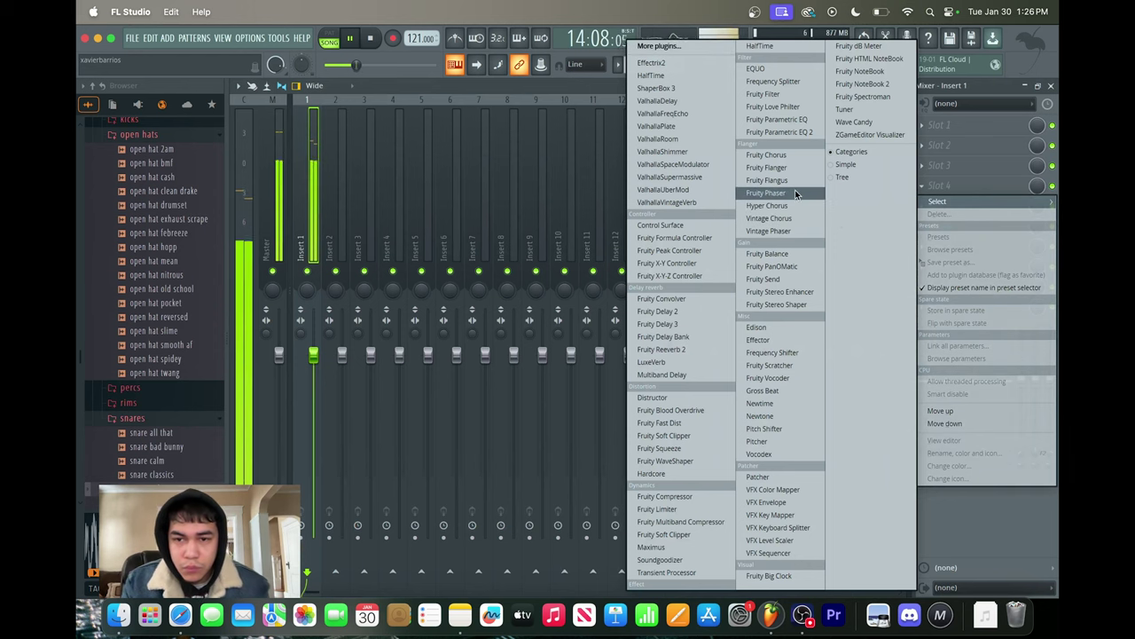
# Load Fruity Parametric EQ 2 in slot 4 of Insert 1 and make band 1 a high-pass with its cutoff in the low mids
pyautogui.click(777, 131)
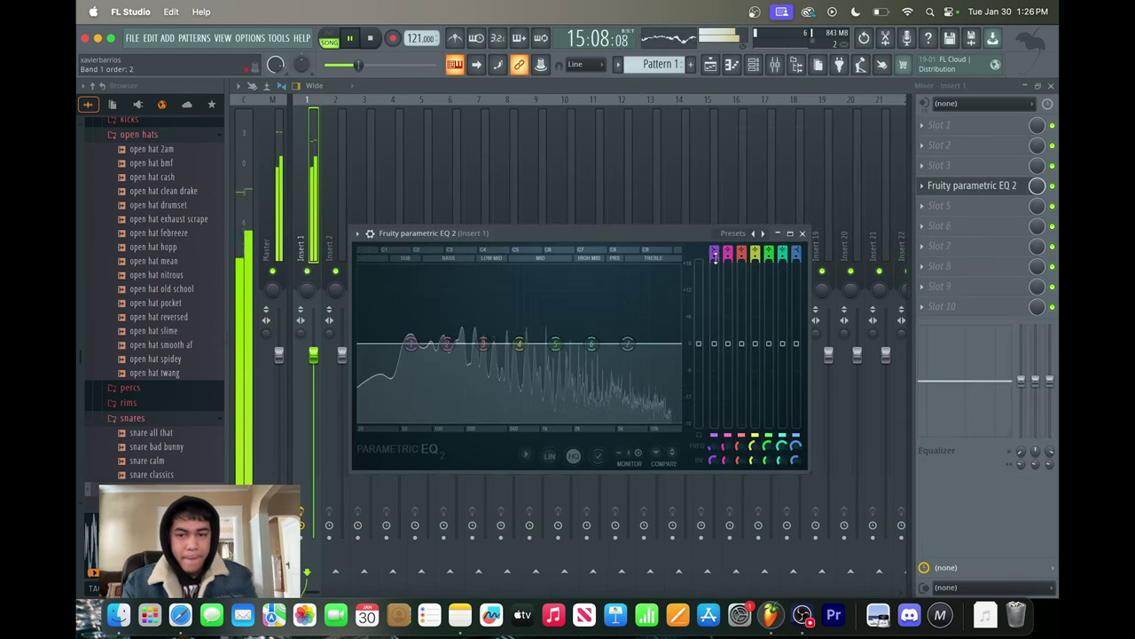
pyautogui.moveTo(715, 257)
pyautogui.mouseDown()
pyautogui.moveTo(715, 232)
pyautogui.moveTo(714, 264)
pyautogui.mouseUp()
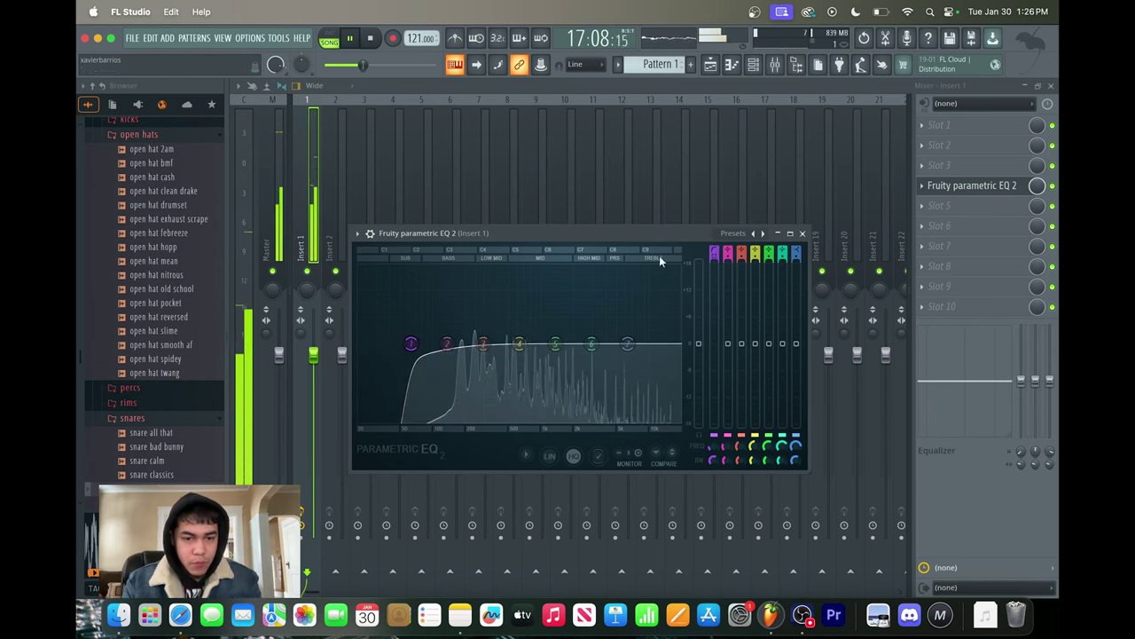
pyautogui.moveTo(412, 343); pyautogui.dragTo(481, 343)
pyautogui.click(775, 69)
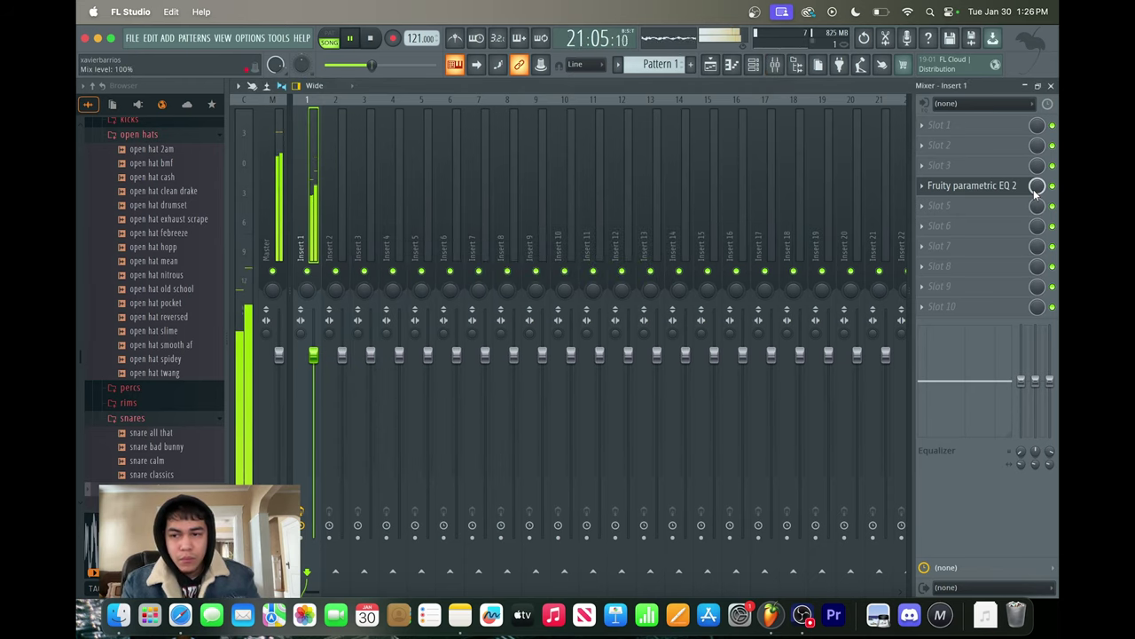
# Create an automation clip for the EQ's mix level and hold it at 0% until bar 17, with playback moved to bar 17
pyautogui.rightClick(1035, 191)
pyautogui.click(1020, 290)
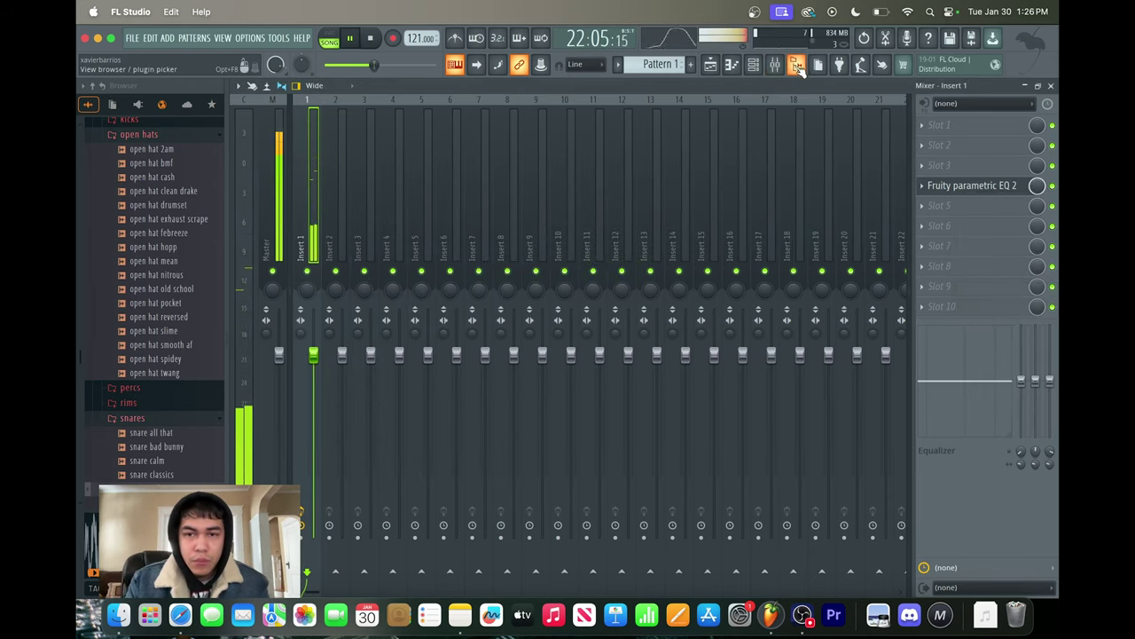
pyautogui.click(716, 68)
pyautogui.click(499, 113)
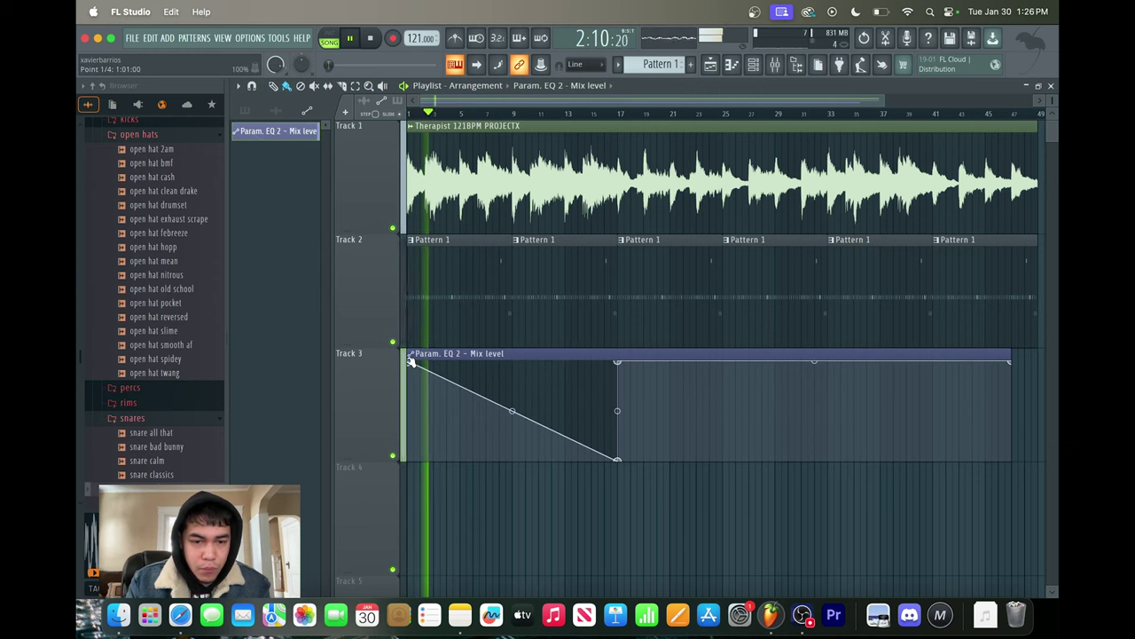
pyautogui.moveTo(410, 361); pyautogui.dragTo(405, 465)
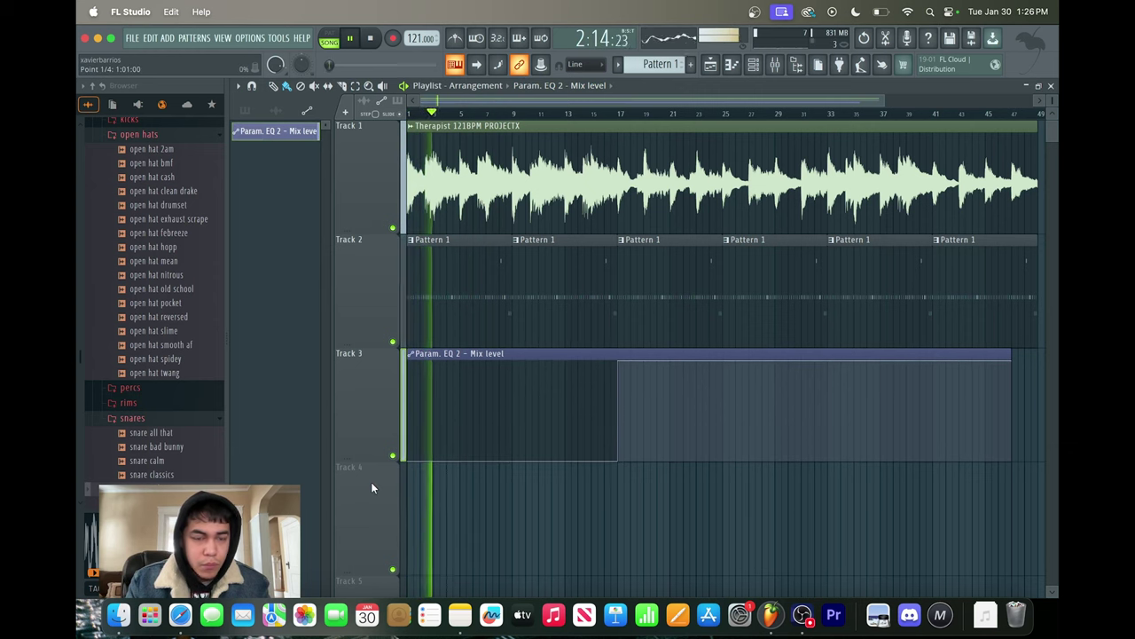
pyautogui.click(619, 113)
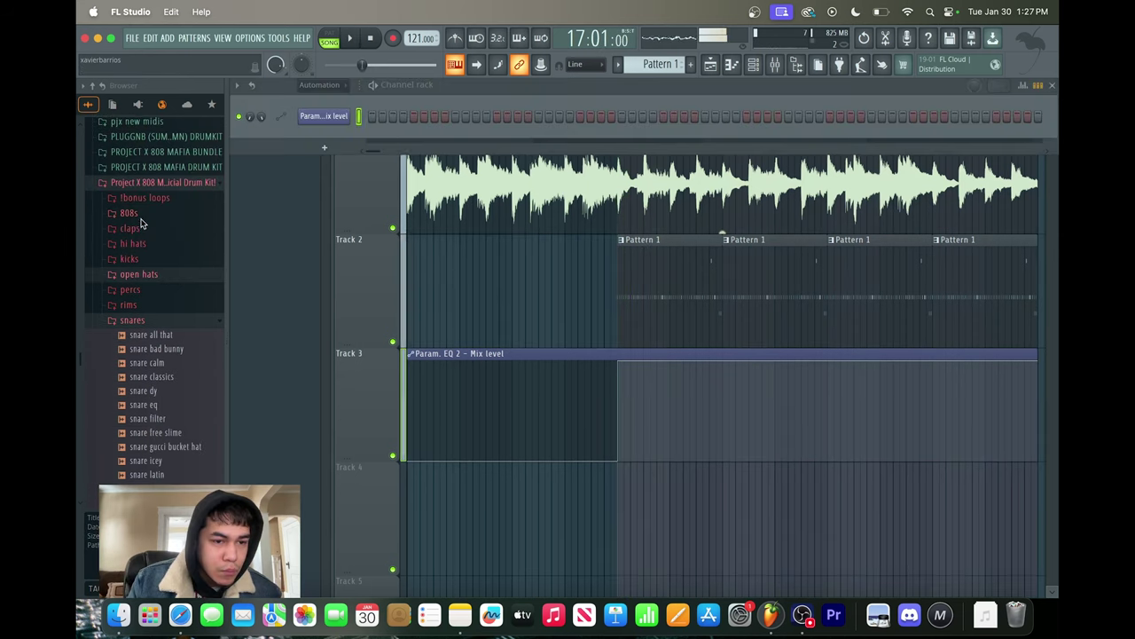
# Load the 808 half sample from the drum kit's 808s folder as a new channel
pyautogui.click(131, 214)
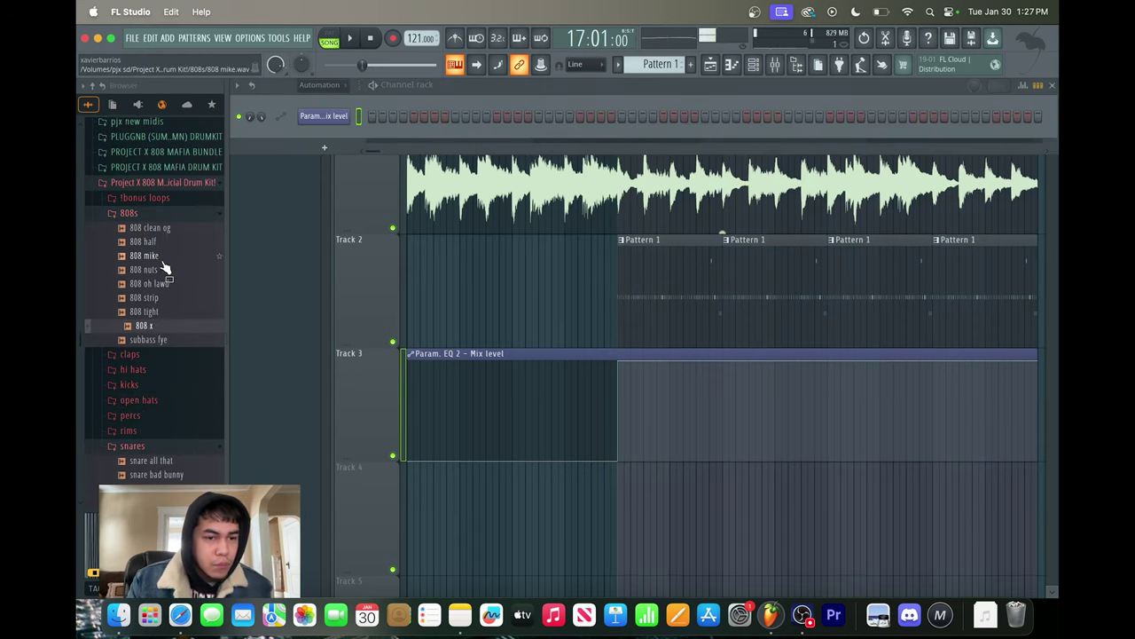
pyautogui.moveTo(151, 243); pyautogui.dragTo(284, 193)
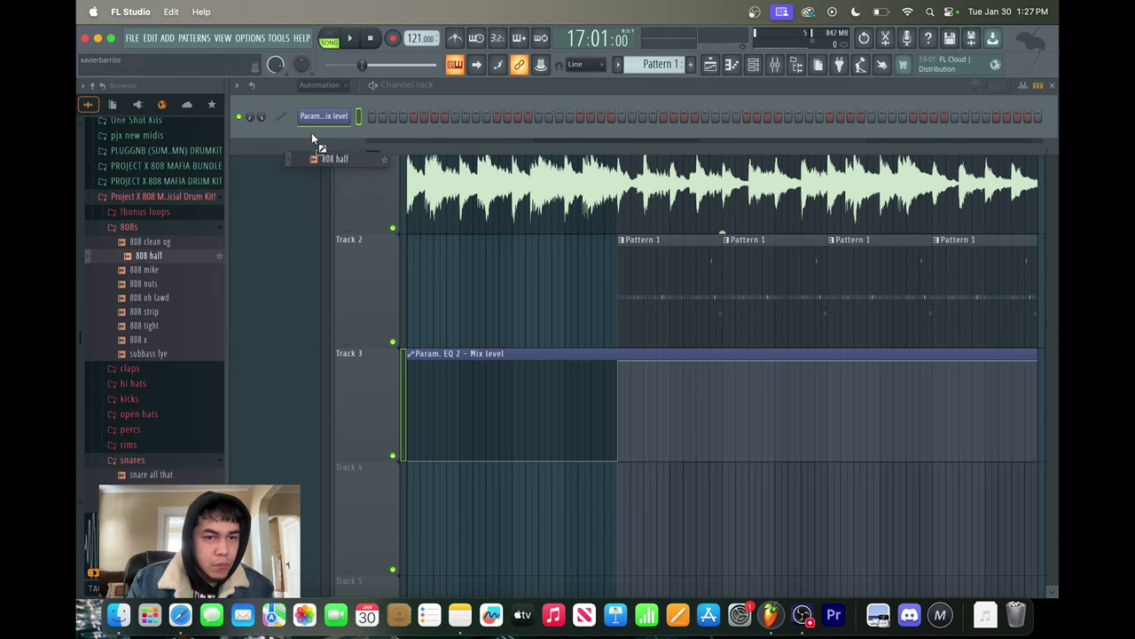
pyautogui.moveTo(312, 134); pyautogui.dragTo(313, 140)
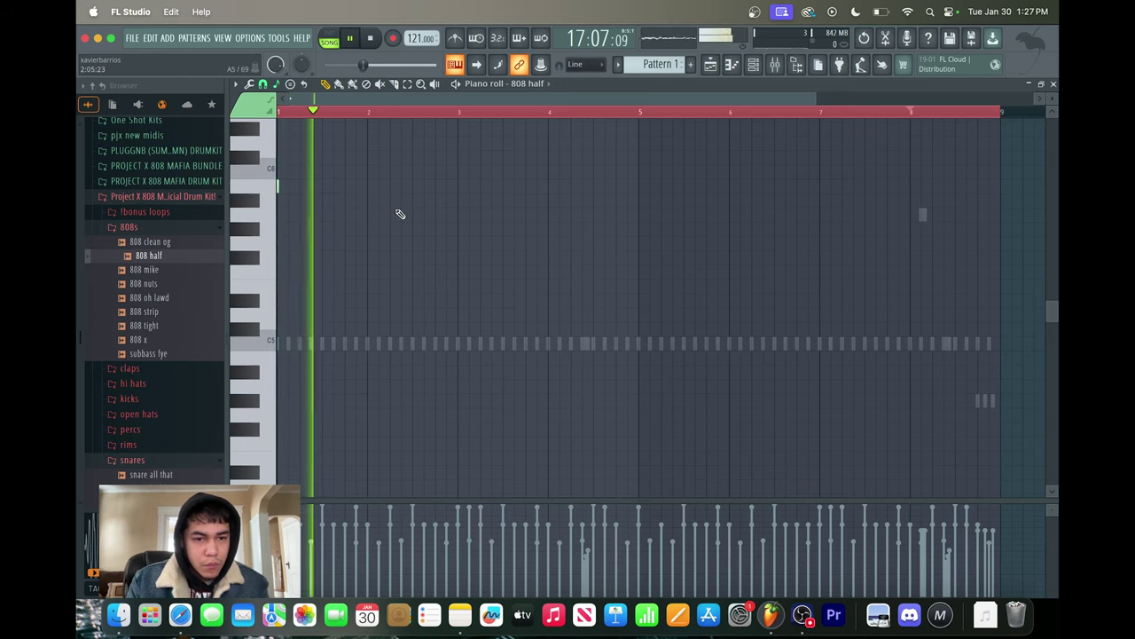
# Add 808 half notes on B5 at 1:15, 2:05 and 2:11, plus a G5 note at 2:15
pyautogui.click(356, 186)
pyautogui.click(389, 186)
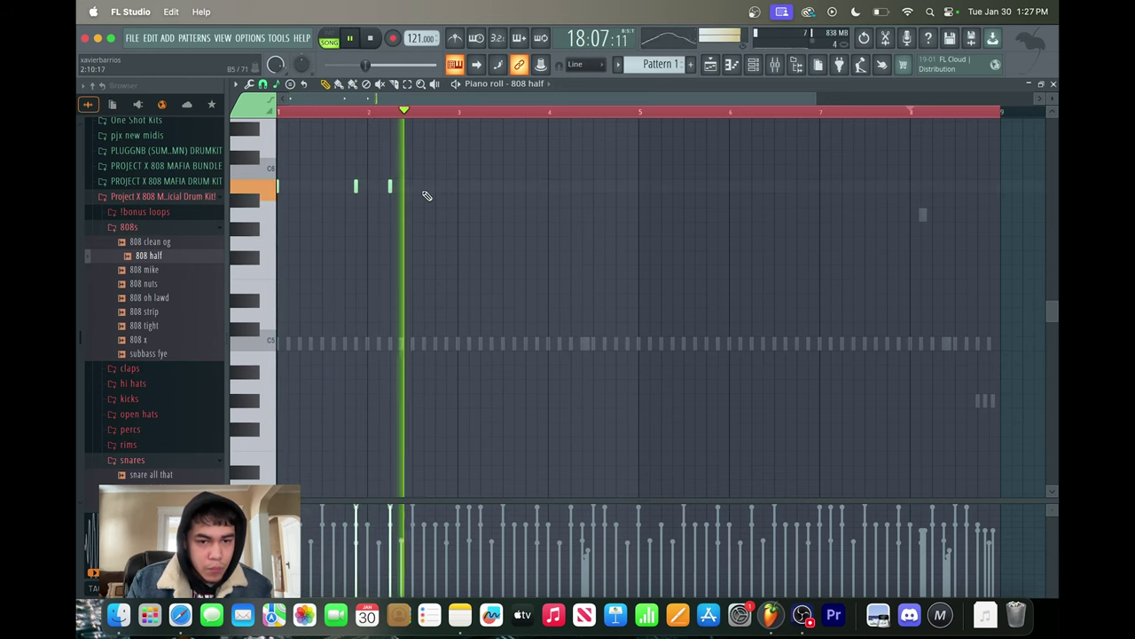
pyautogui.click(424, 187)
pyautogui.press('space')
pyautogui.click(446, 242)
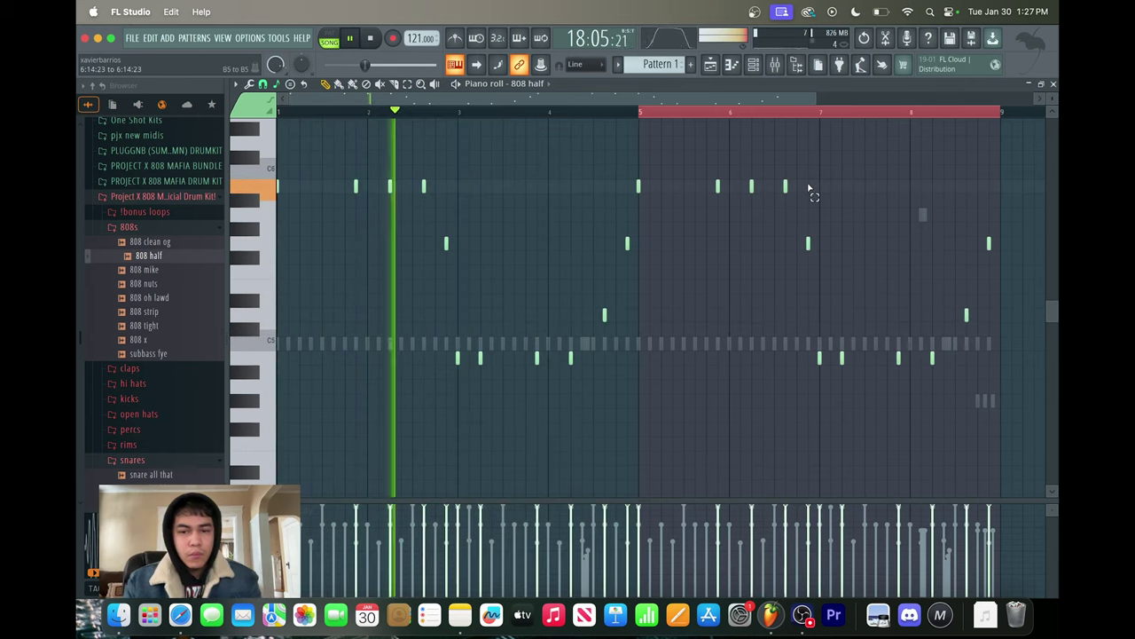
# Select the four B5 notes of the 808 half in bars 5 and 6 and transpose them down one octave
pyautogui.moveTo(809, 192); pyautogui.dragTo(628, 177)
pyautogui.hotkey('ctrl', 'Down')
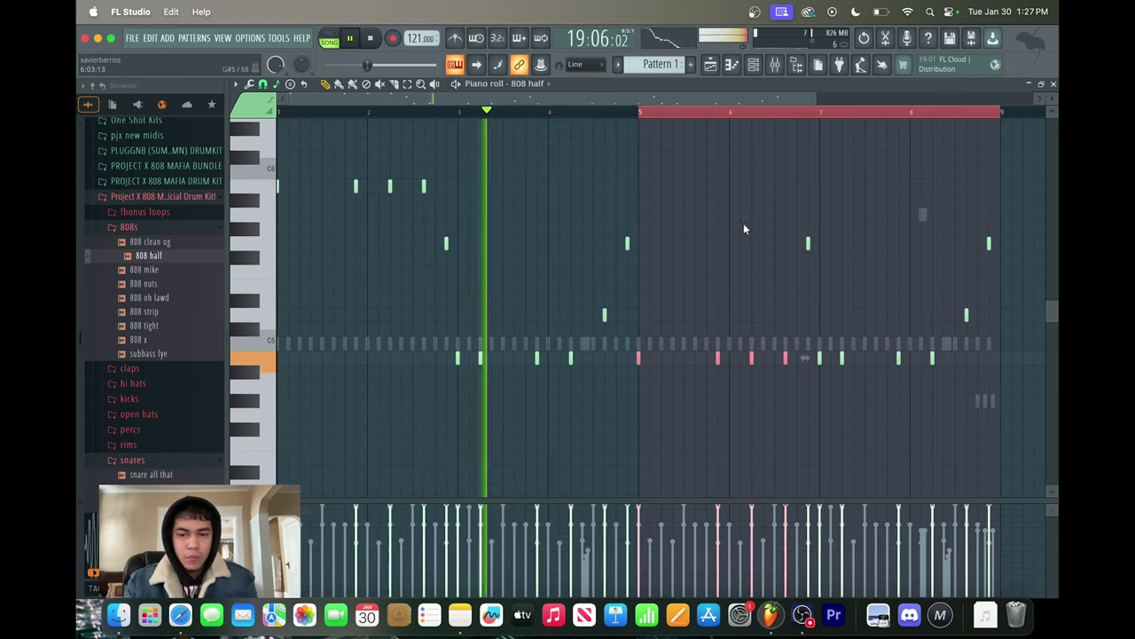
# Transpose the 808 half note at 6:05 up one octave to B5
pyautogui.click(749, 359)
pyautogui.hotkey('ctrl', 'Up')
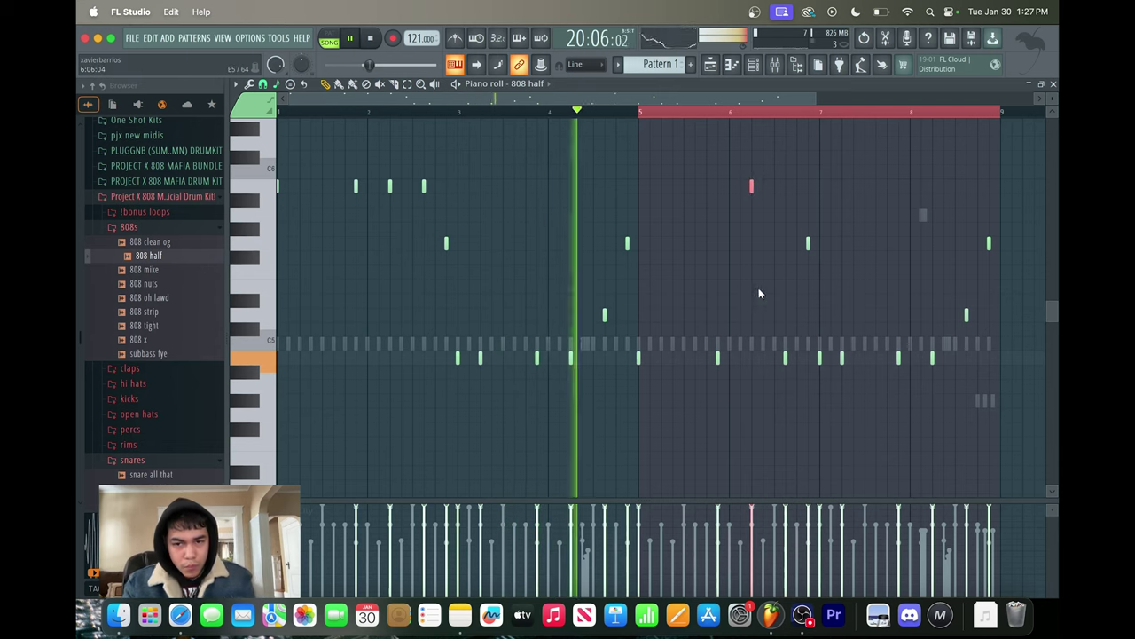
# Refine the 808 half ending in bar 8 with an F#5 note at 8:09 and the 8:15 note lowered to C#5
pyautogui.scroll(3, 1003, 296)
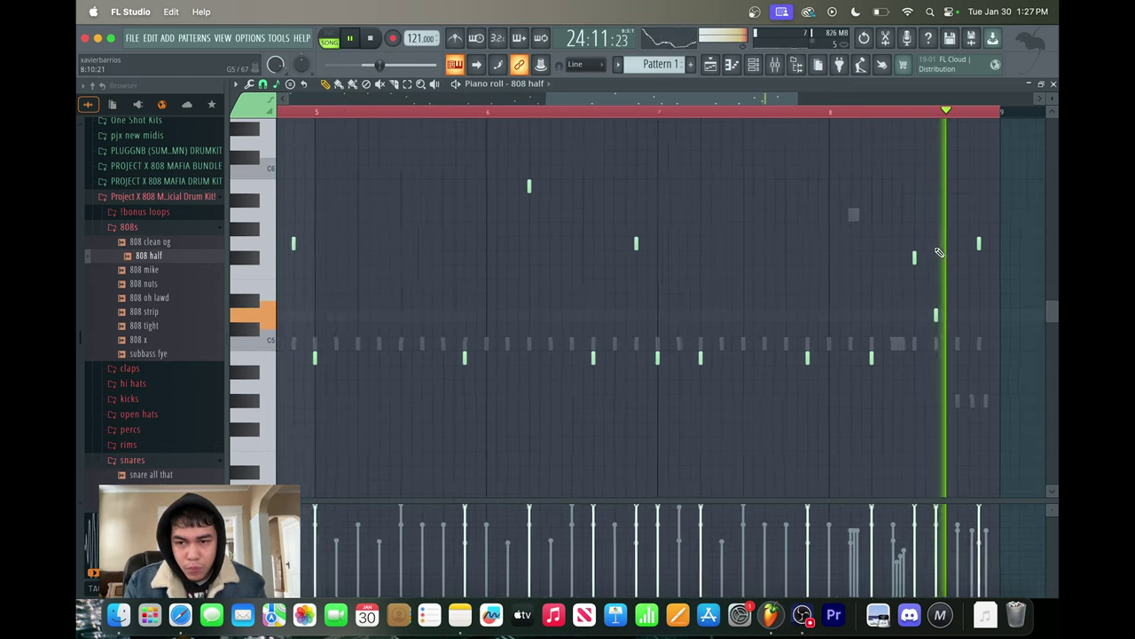
pyautogui.scroll(2, 949, 293)
pyautogui.rightClick(938, 313)
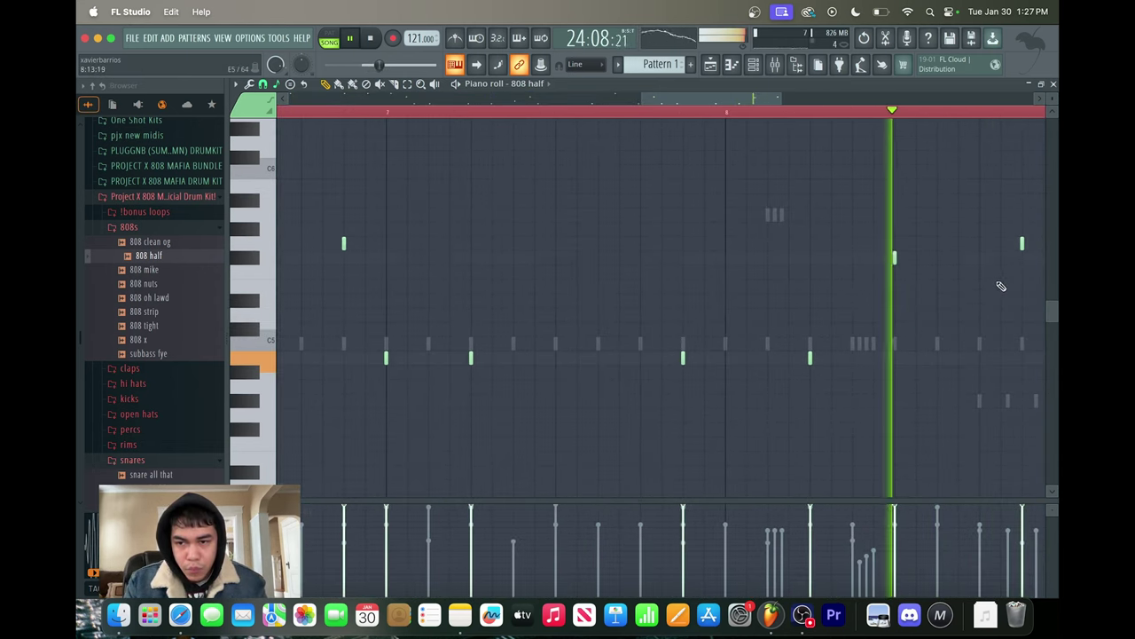
pyautogui.press('super+z')
pyautogui.moveTo(1023, 245); pyautogui.dragTo(1019, 319)
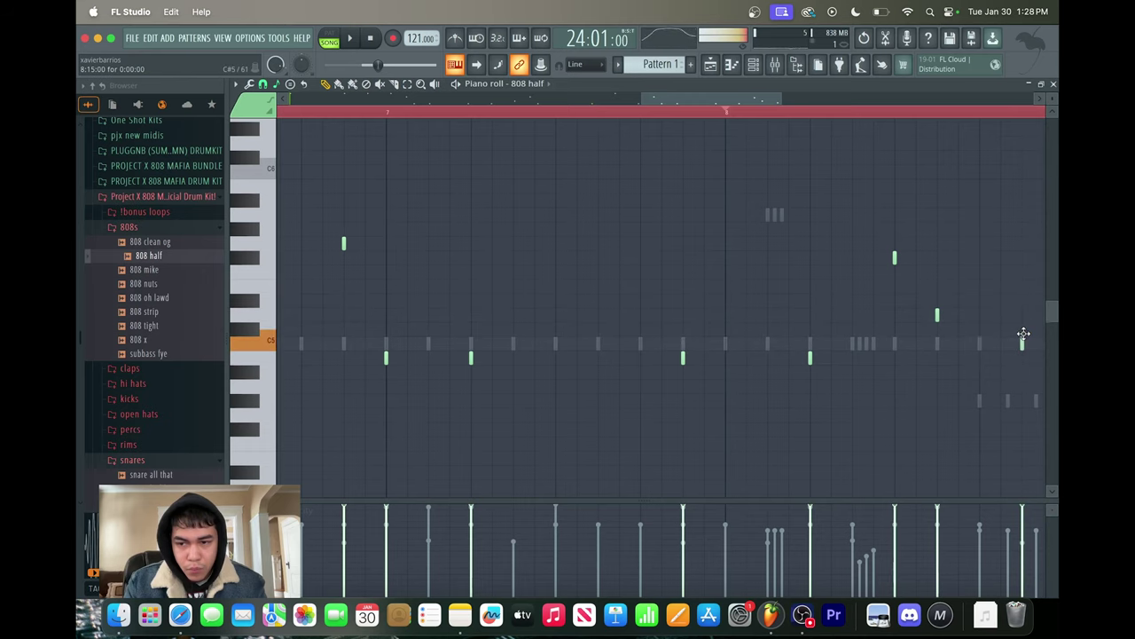
pyautogui.press('space')
pyautogui.keyDown('super'); pyautogui.rightClick(1005, 286); pyautogui.keyUp('super')
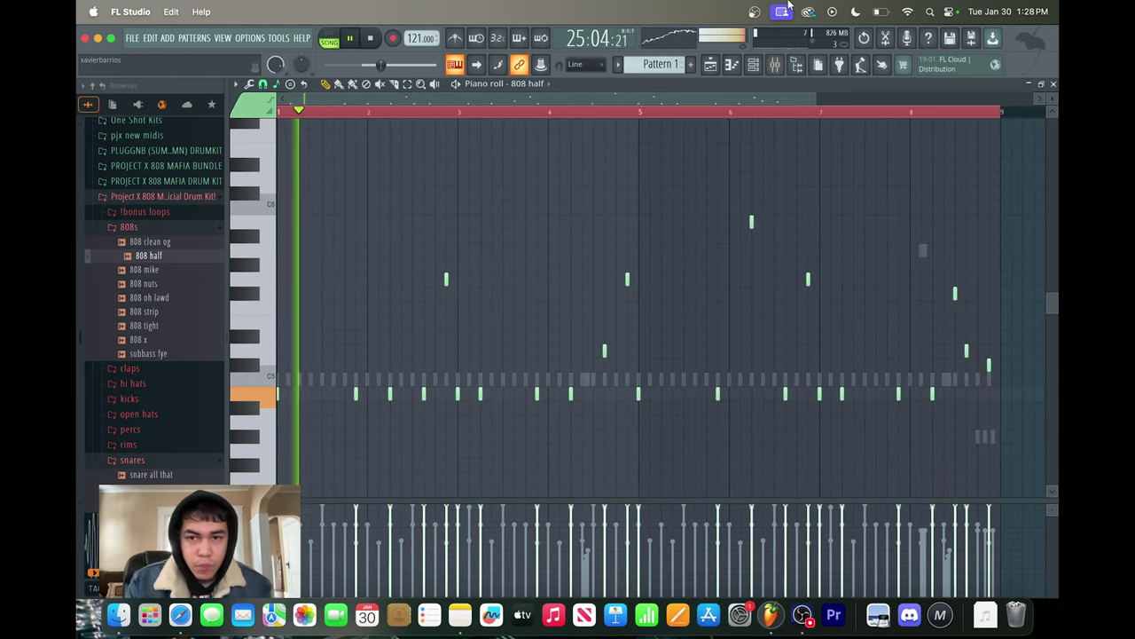
# Mute the kick main channel and inspect the 808 half channel's sampler settings
pyautogui.click(754, 65)
pyautogui.click(238, 213)
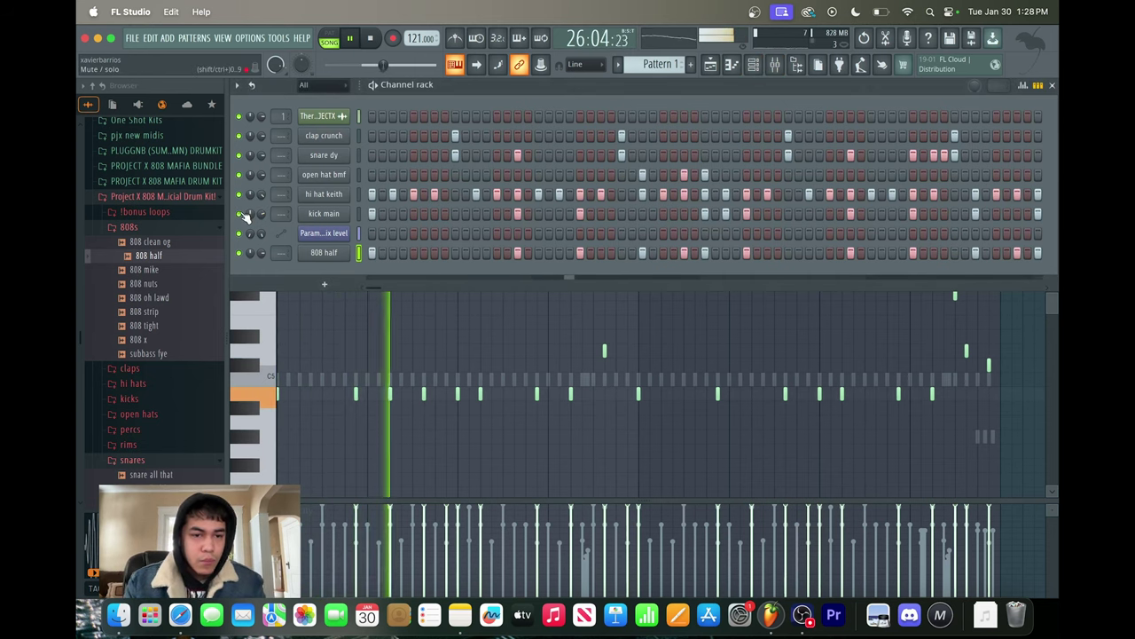
pyautogui.click(337, 253)
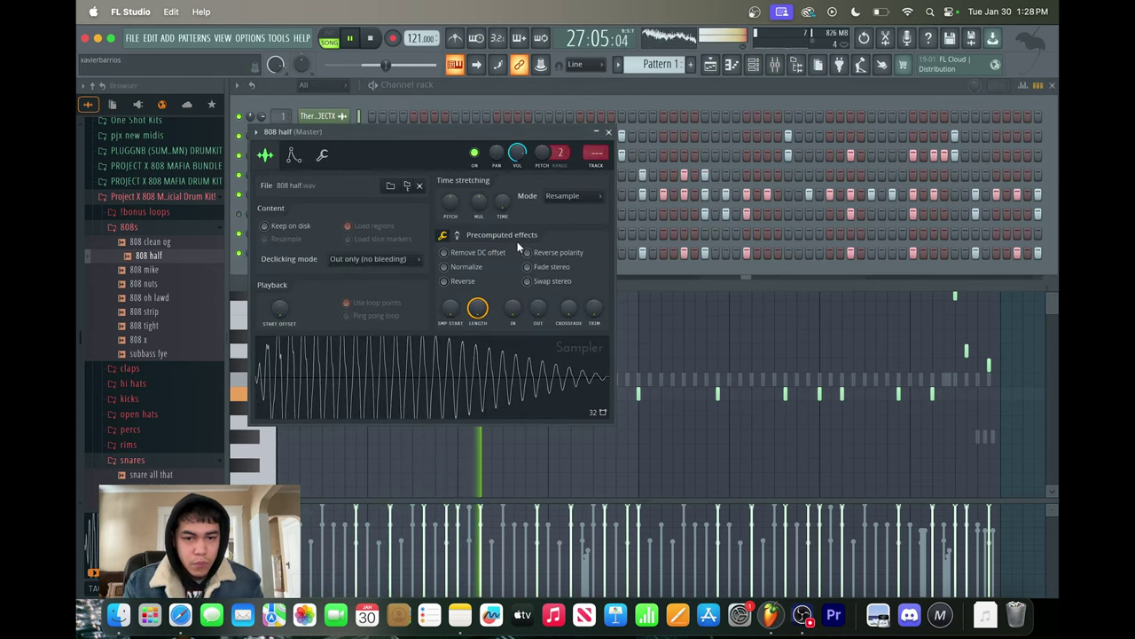
pyautogui.click(458, 235)
pyautogui.click(610, 133)
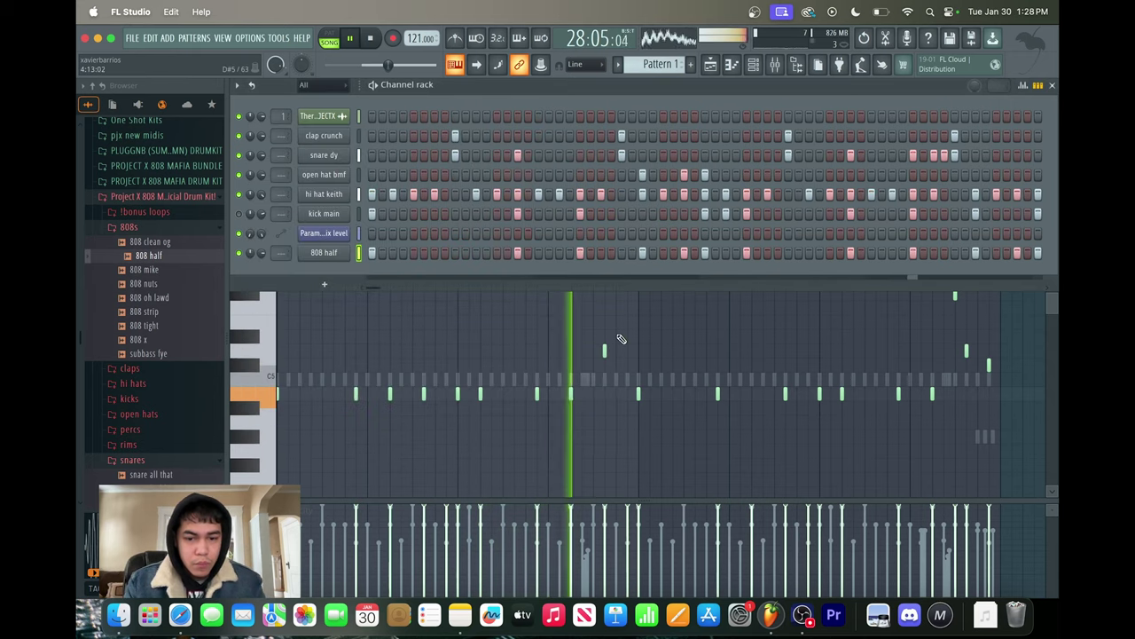
pyautogui.click(615, 337)
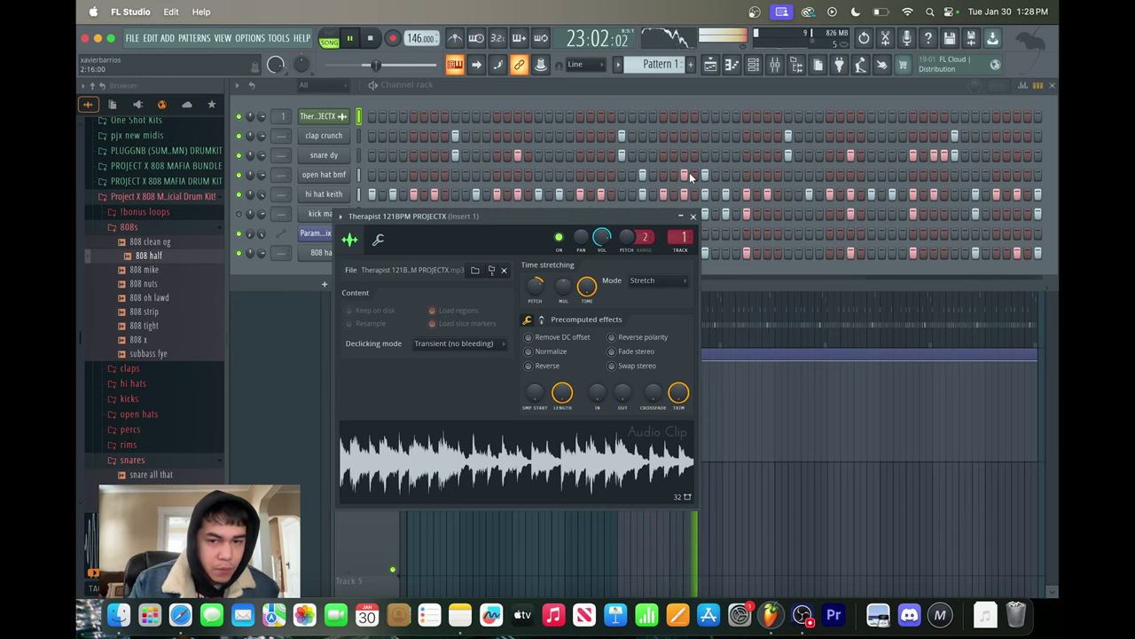
# Close the melody loop's channel settings and transpose all 808 half notes up two semitones
pyautogui.click(694, 217)
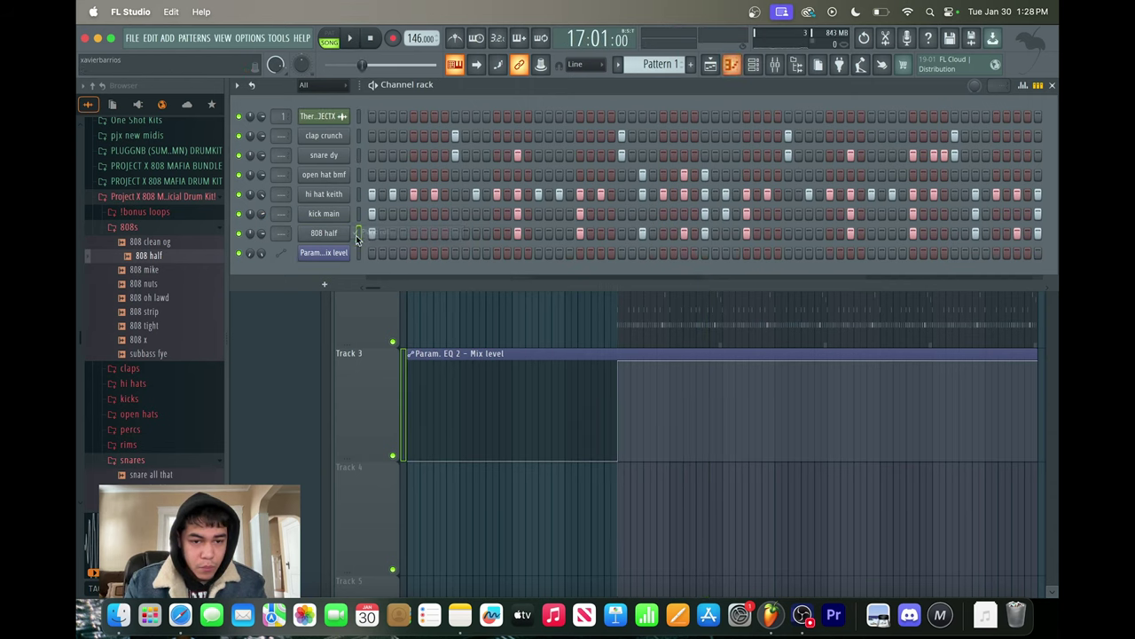
pyautogui.rightClick(346, 224)
pyautogui.click(374, 229)
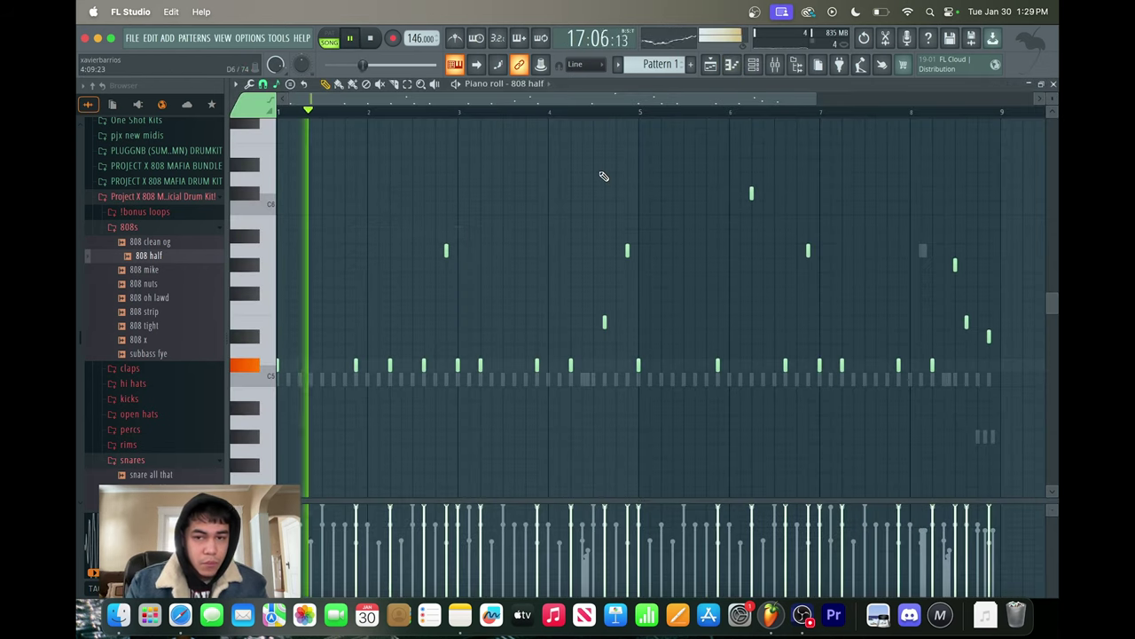
# Route all sound channels to their own mixer tracks, starting from Insert 1 with the melody loop
pyautogui.click(753, 64)
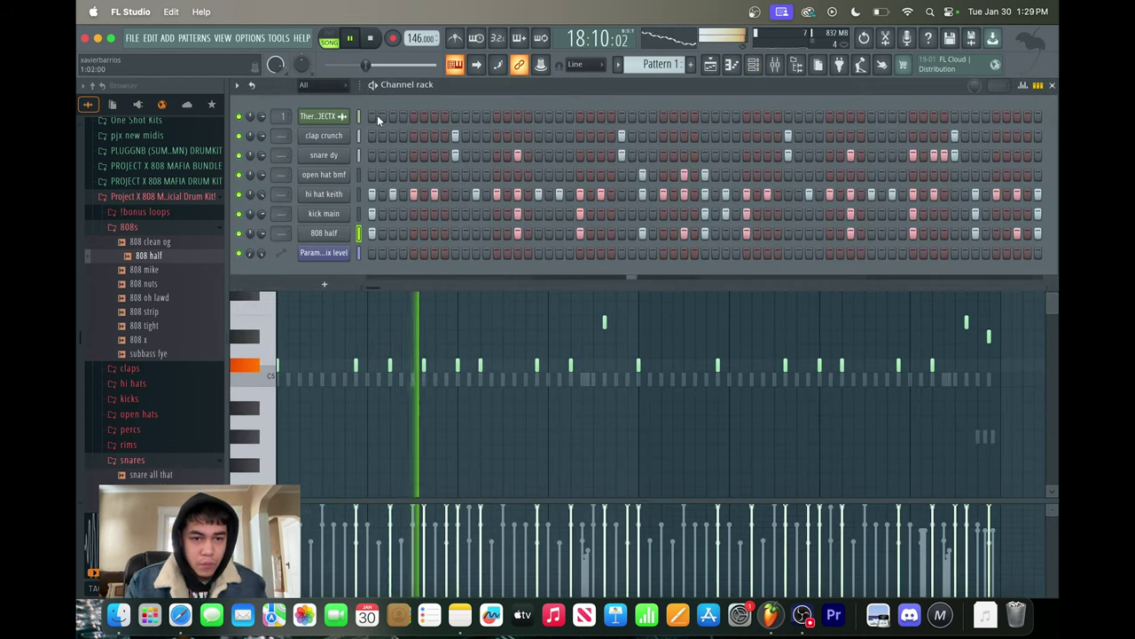
pyautogui.press('F9')
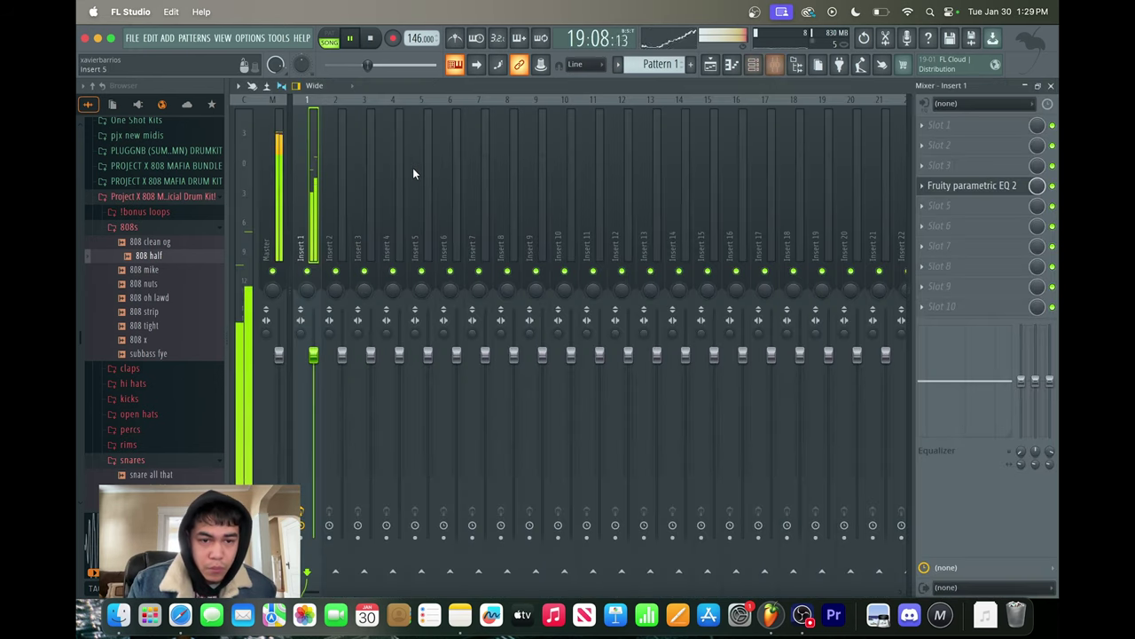
pyautogui.rightClick(305, 180)
pyautogui.click(466, 248)
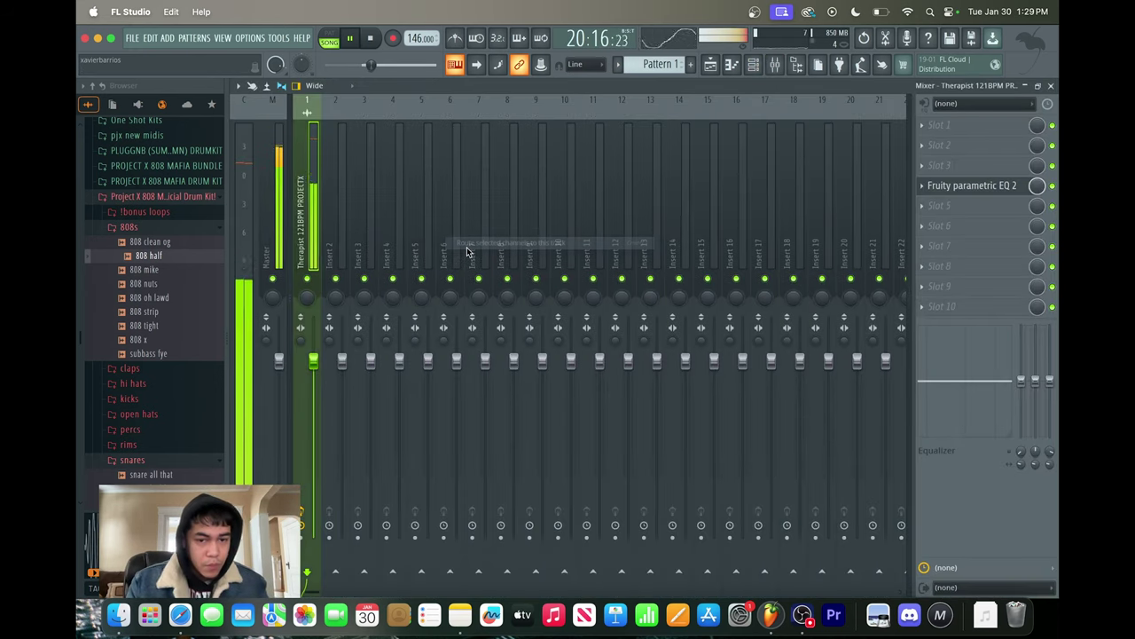
pyautogui.rightClick(316, 223)
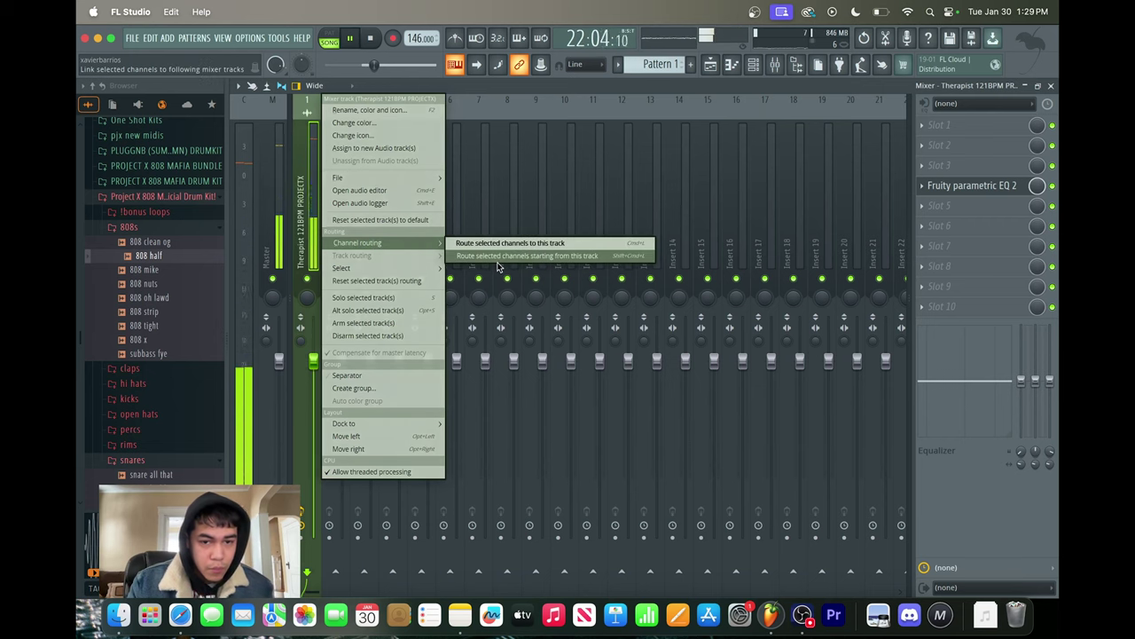
pyautogui.click(497, 255)
# Boost the clap crunch track's high EQ band and raise the hi hat keith track's volume to about 110%
pyautogui.click(335, 226)
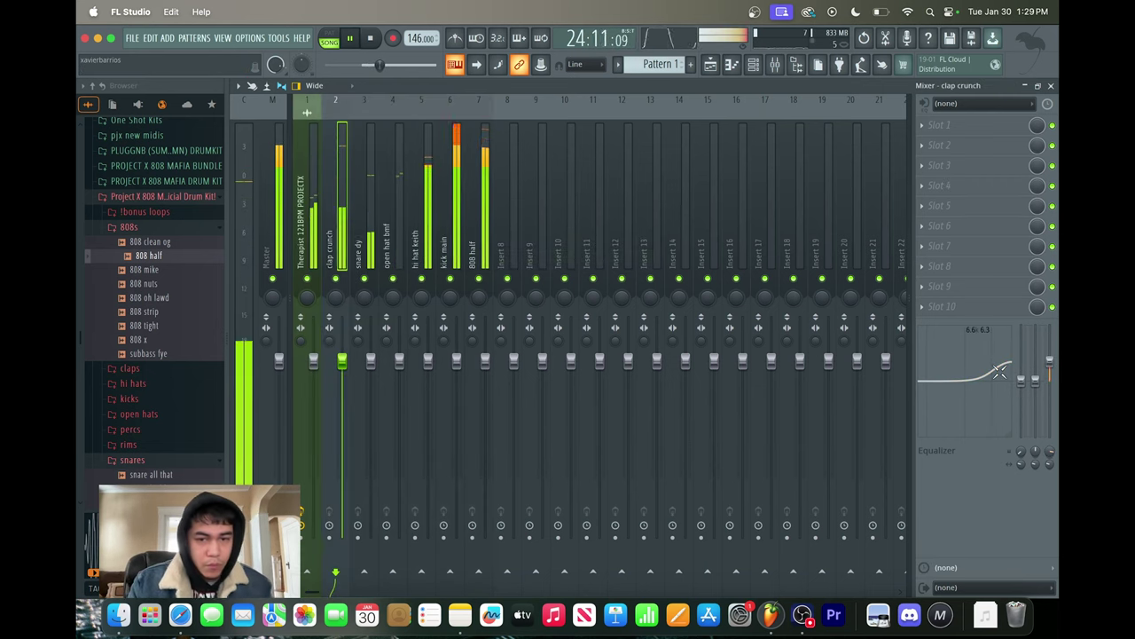
pyautogui.click(355, 213)
pyautogui.click(399, 212)
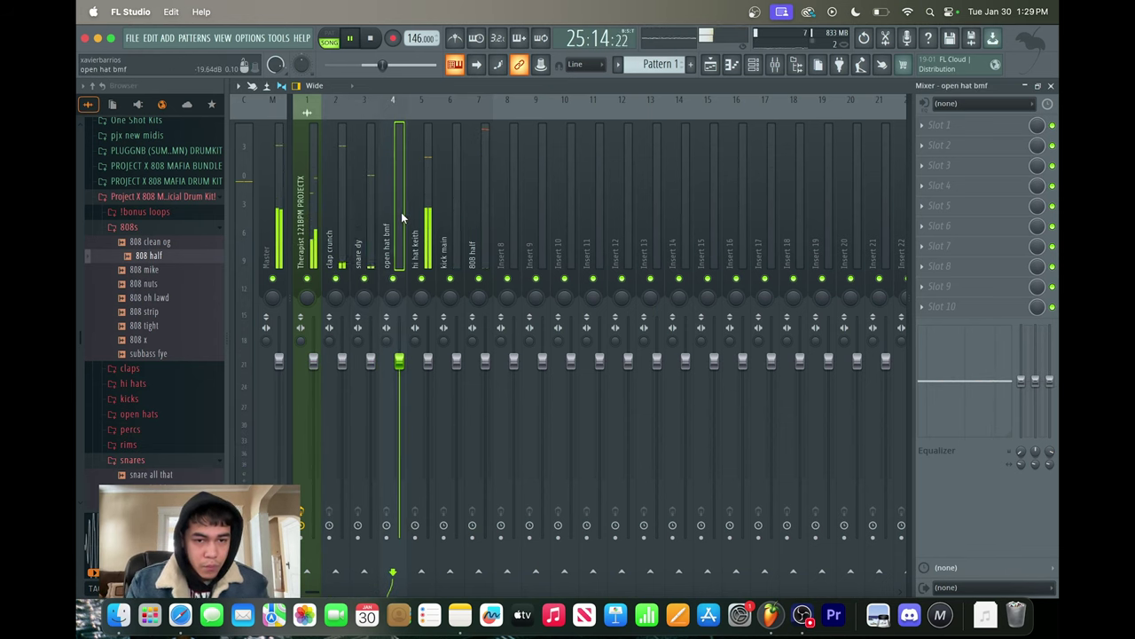
pyautogui.click(426, 240)
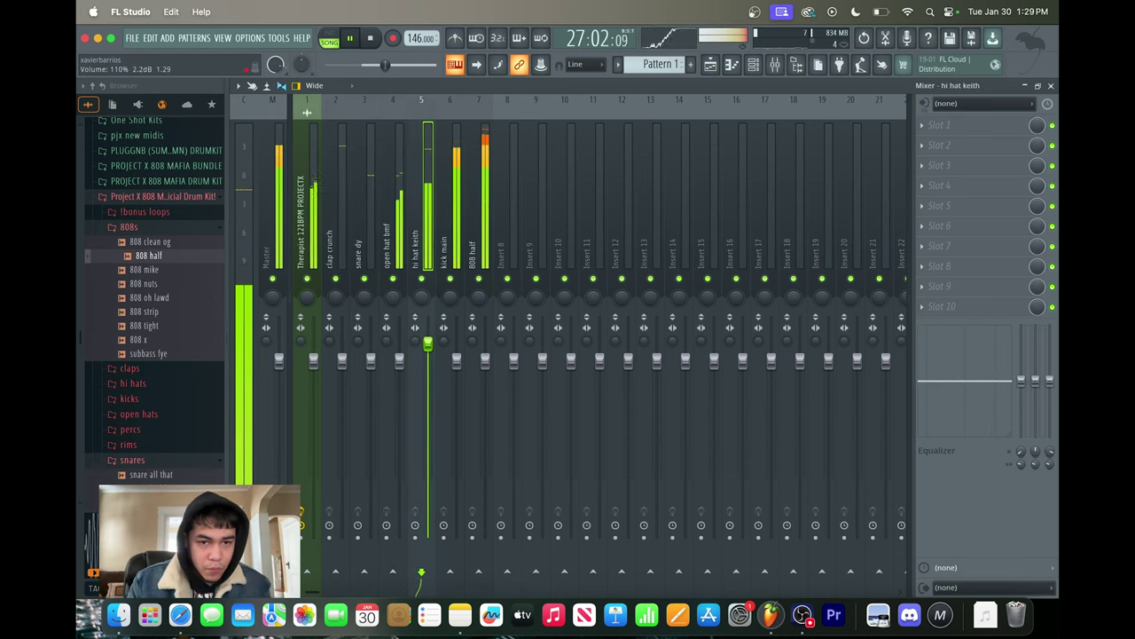
# Raise the snare dy and melody loop track volumes slightly and lower kick main to about 93%
pyautogui.click(387, 231)
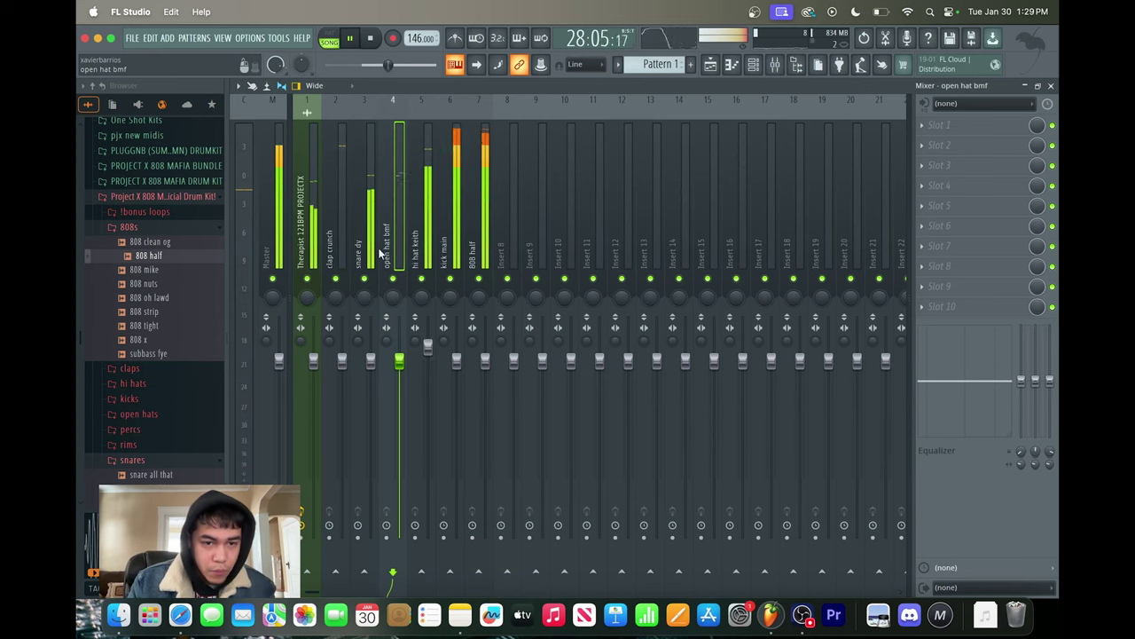
pyautogui.click(371, 259)
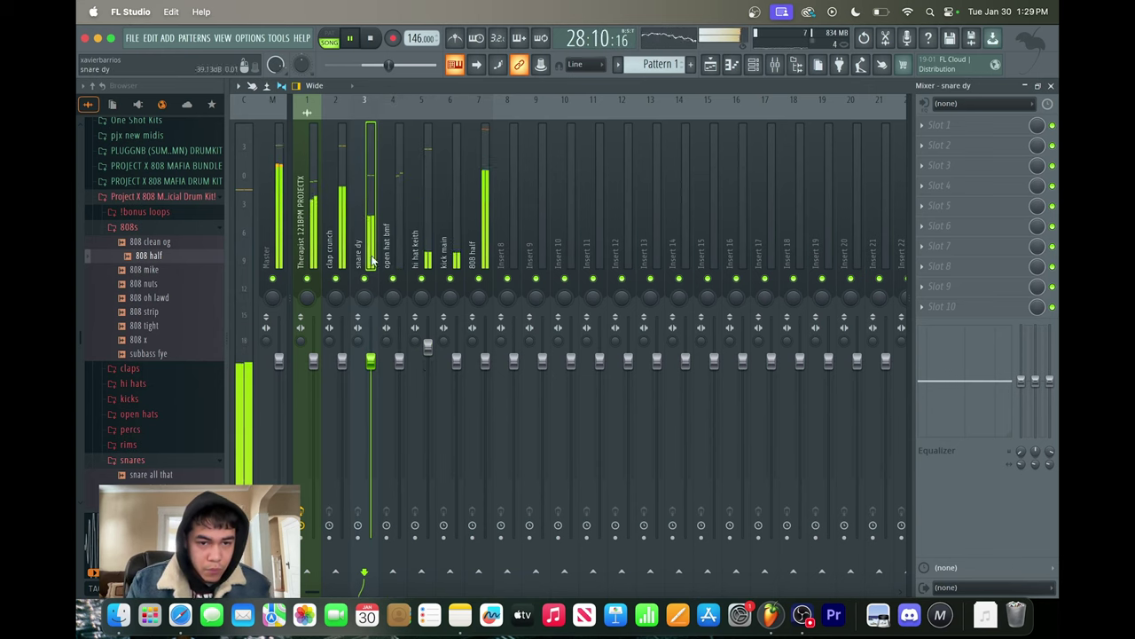
pyautogui.click(444, 196)
pyautogui.click(479, 195)
pyautogui.moveTo(456, 360); pyautogui.dragTo(456, 373)
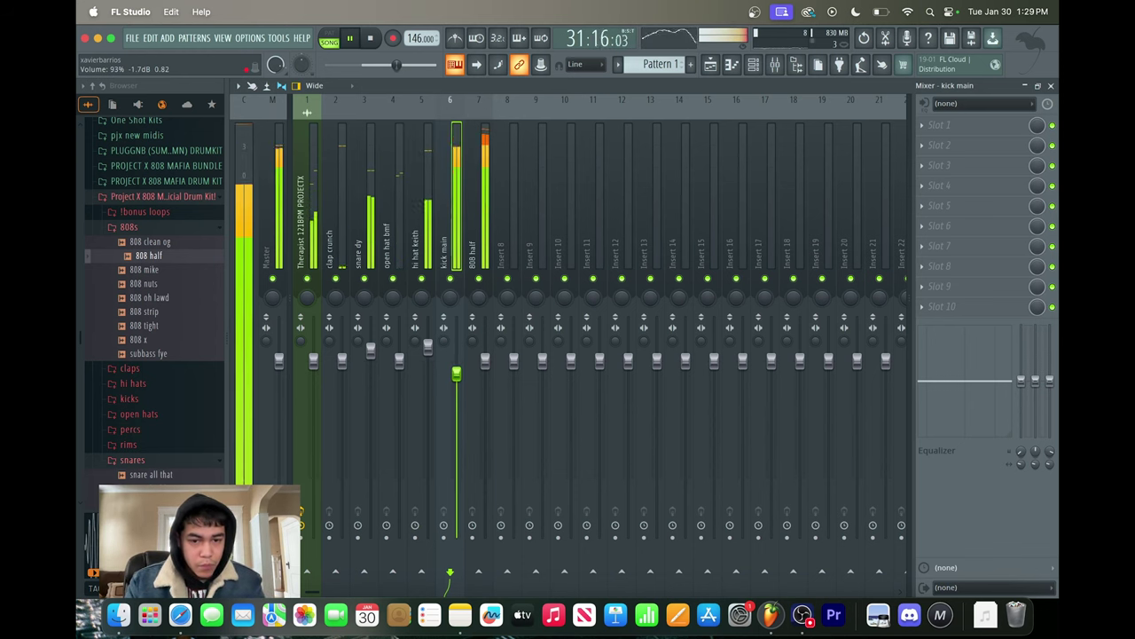
pyautogui.click(473, 210)
pyautogui.click(304, 198)
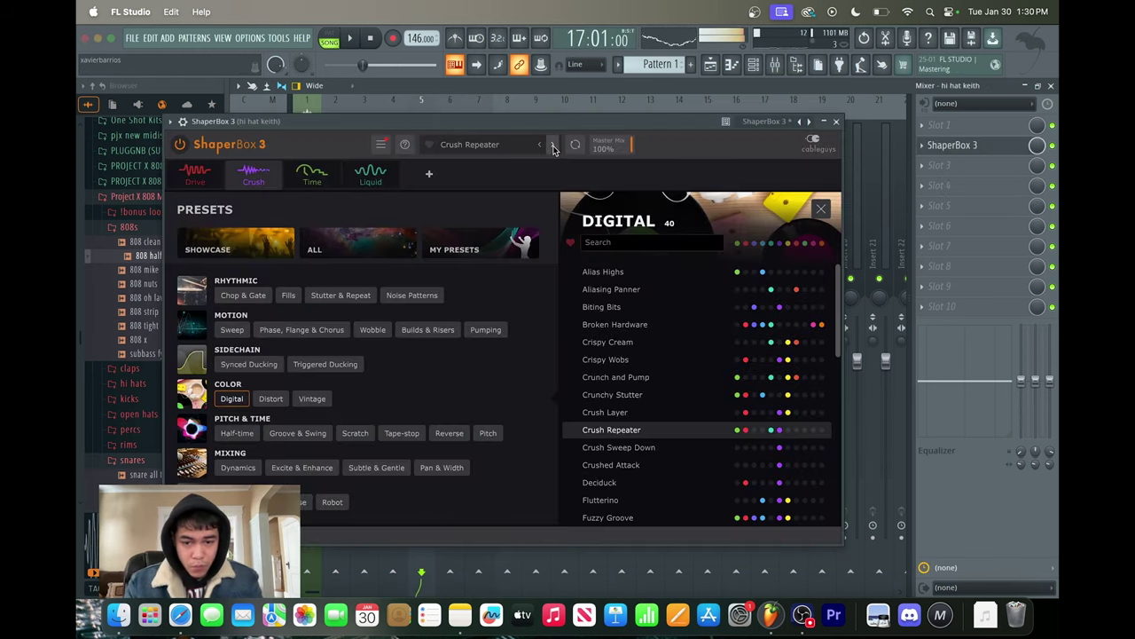
# Audition ShaperBox 3's Digital presets on the hi hat keith track and settle on Metal Glitch Tapestop
pyautogui.click(552, 145)
pyautogui.click(552, 145)
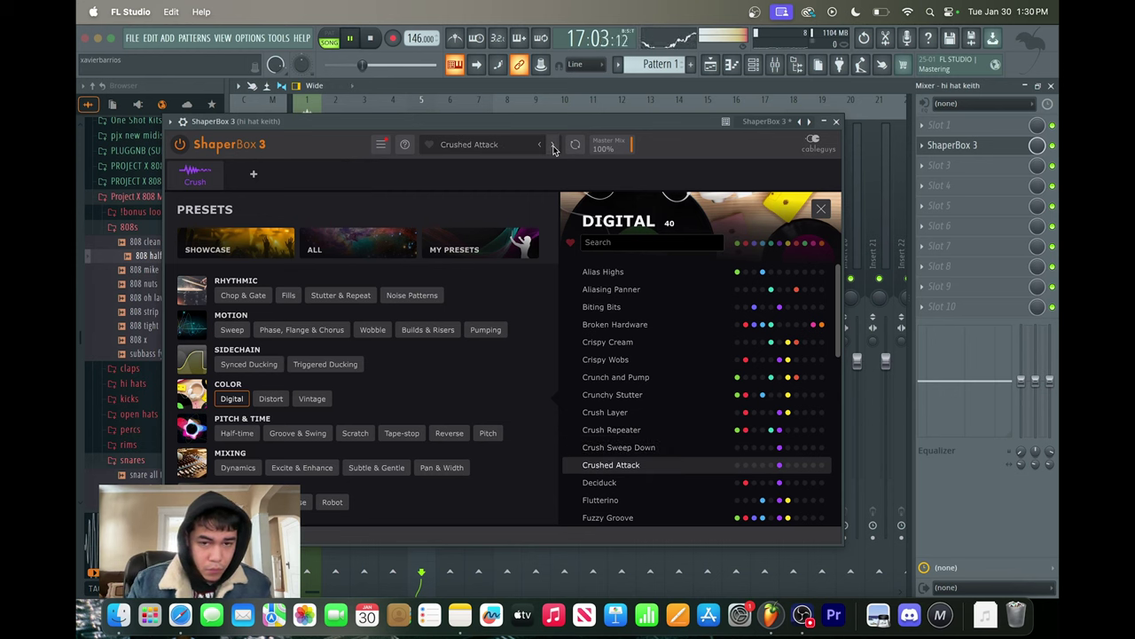
pyautogui.click(552, 144)
pyautogui.click(553, 145)
pyautogui.click(553, 145)
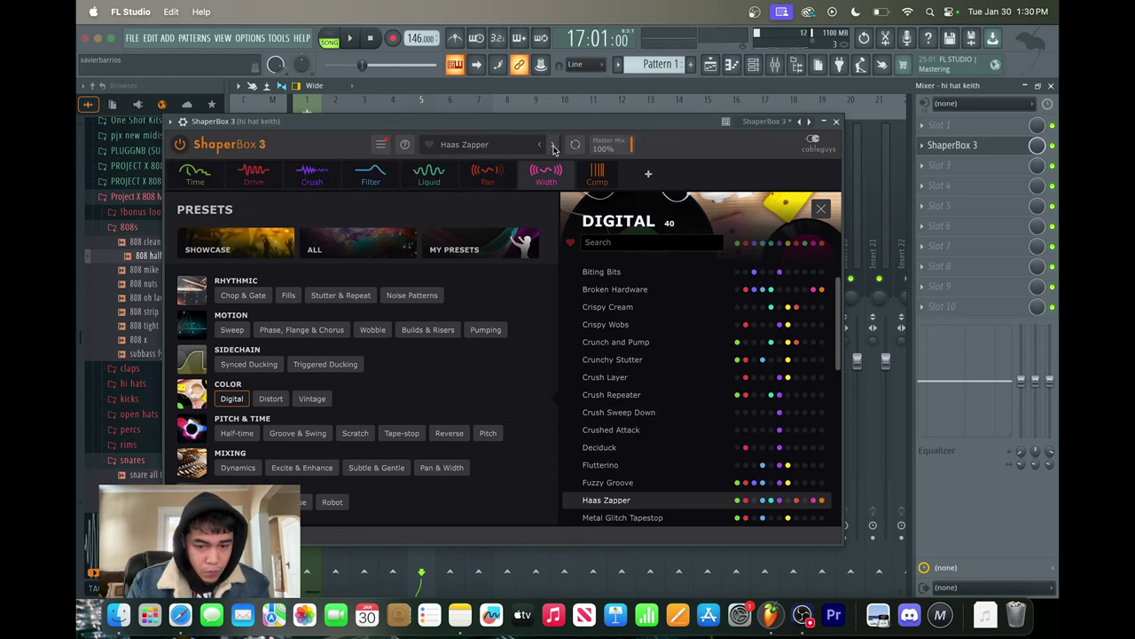
pyautogui.click(552, 145)
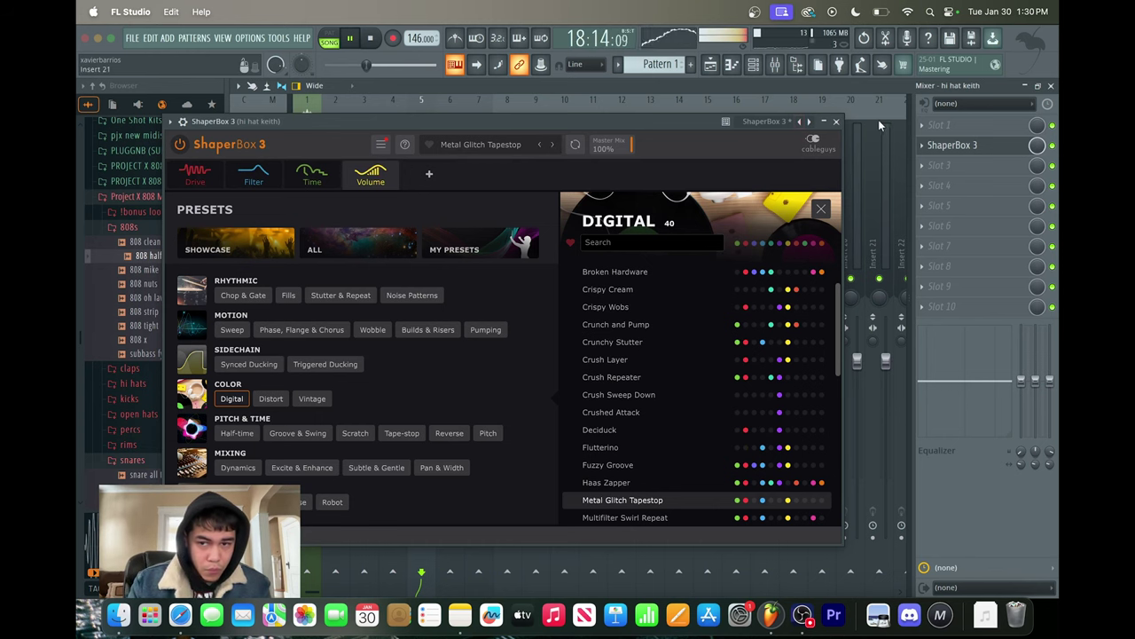
pyautogui.click(836, 122)
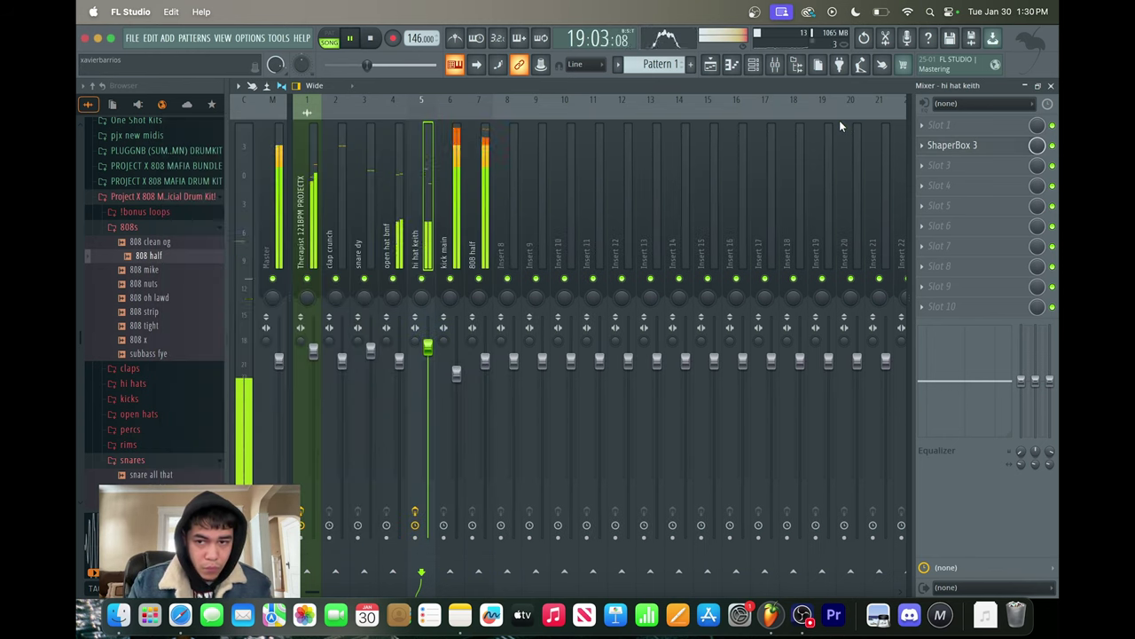
# Create an automation clip for ShaperBox 3's mix level, holding 0% from bar 17 to bar 25 and 100% from there
pyautogui.rightClick(1038, 145)
pyautogui.click(1003, 243)
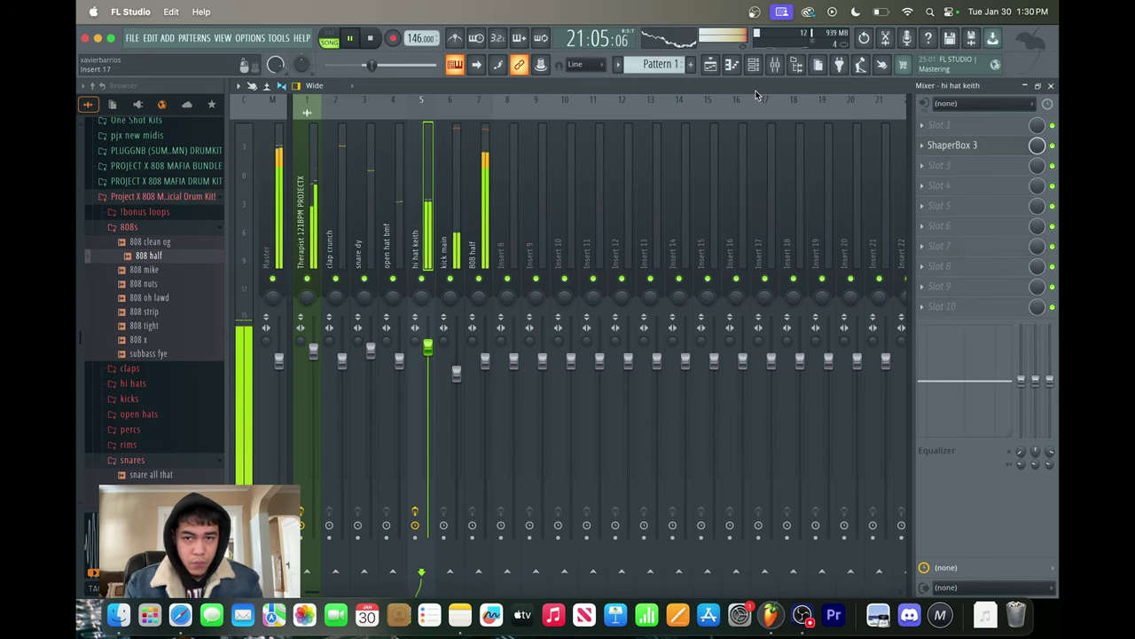
pyautogui.click(724, 66)
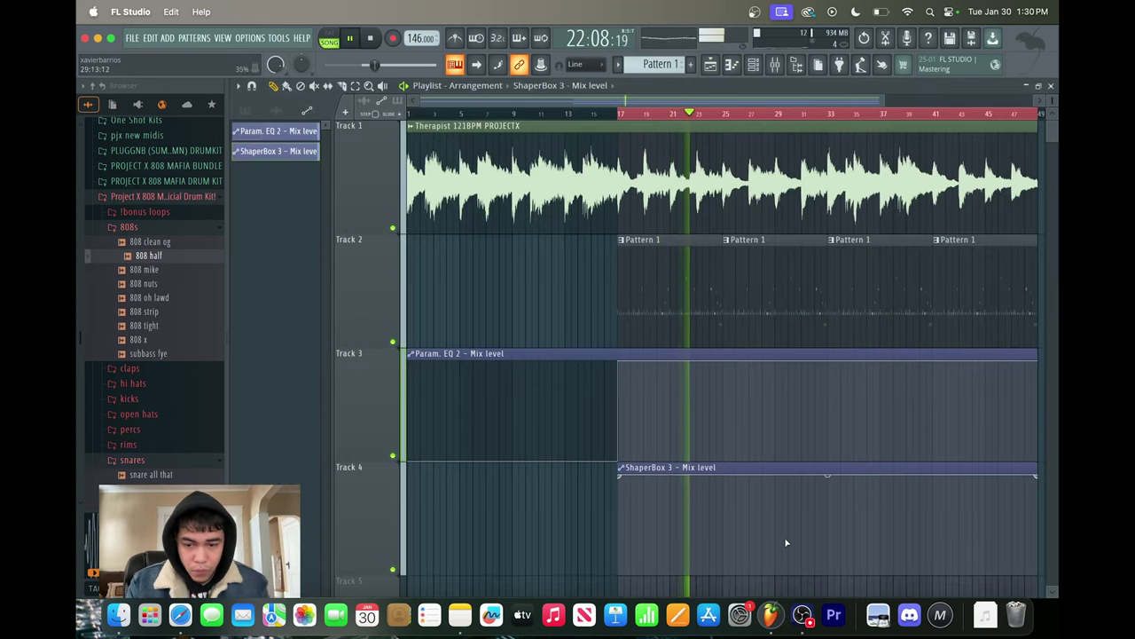
pyautogui.moveTo(792, 539); pyautogui.dragTo(699, 442)
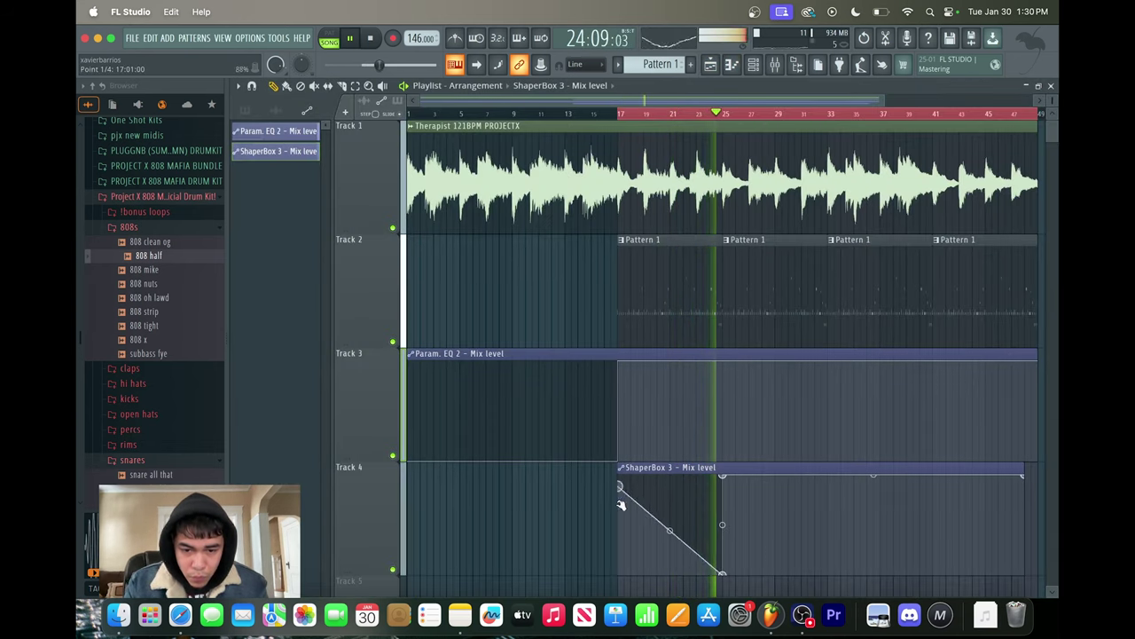
pyautogui.moveTo(621, 504); pyautogui.dragTo(617, 586)
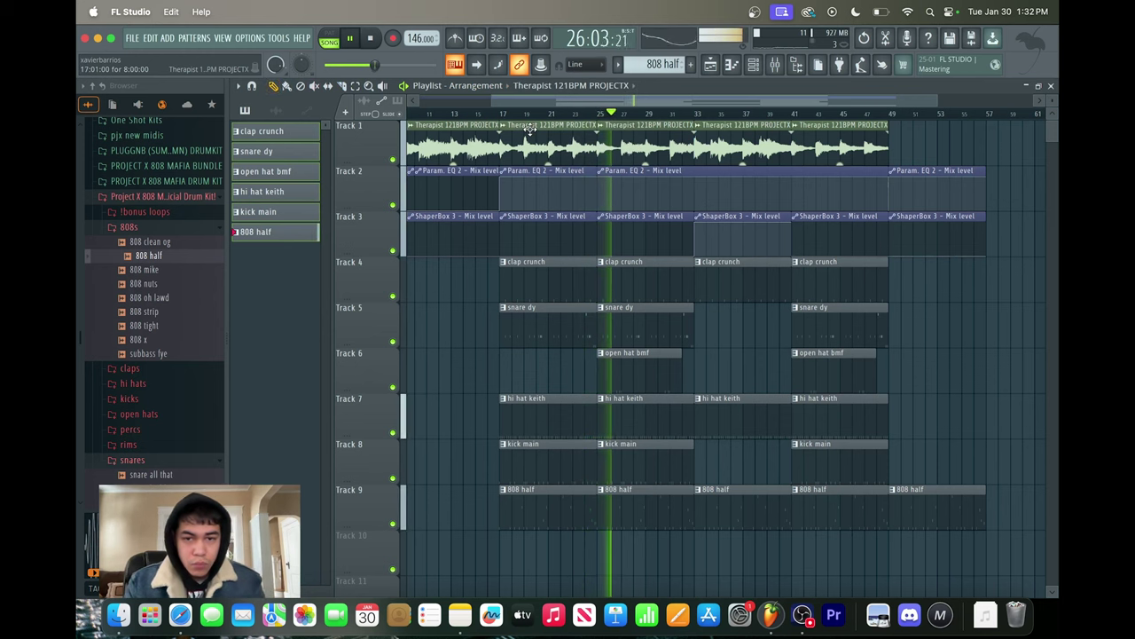
# Place the melody loop at bar 49 and duplicate all clips from bars 17 to 57 so the copies start at bar 57
pyautogui.click(905, 142)
pyautogui.keyDown('super'); pyautogui.rightClick(933, 317); pyautogui.keyUp('super')
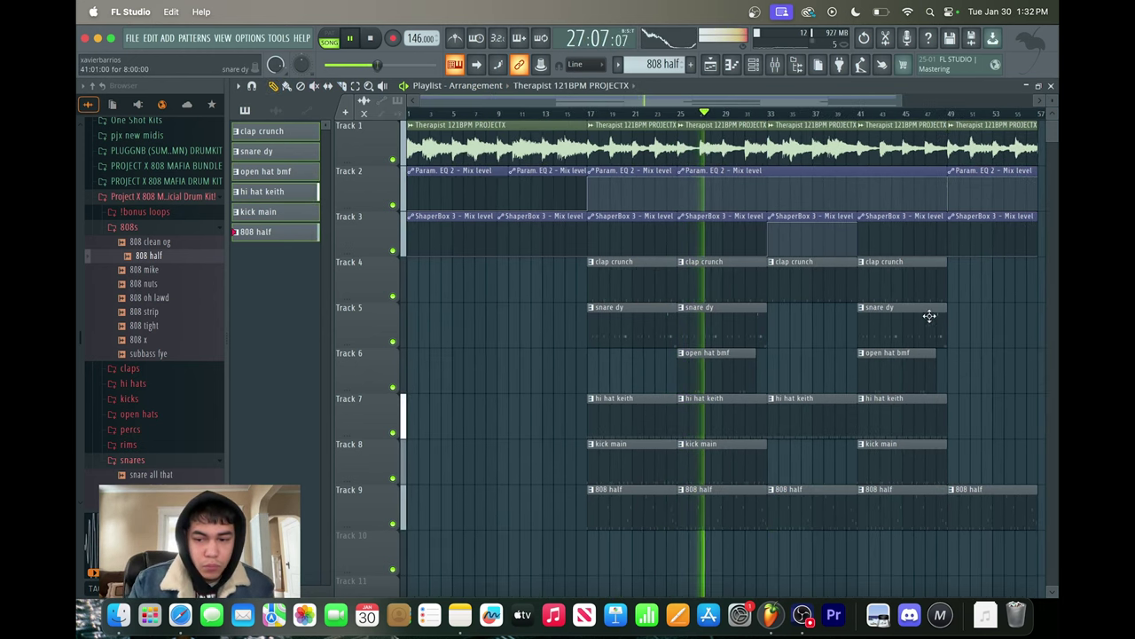
pyautogui.moveTo(1003, 509); pyautogui.dragTo(632, 146)
pyautogui.hotkey('ctrl', 'b')
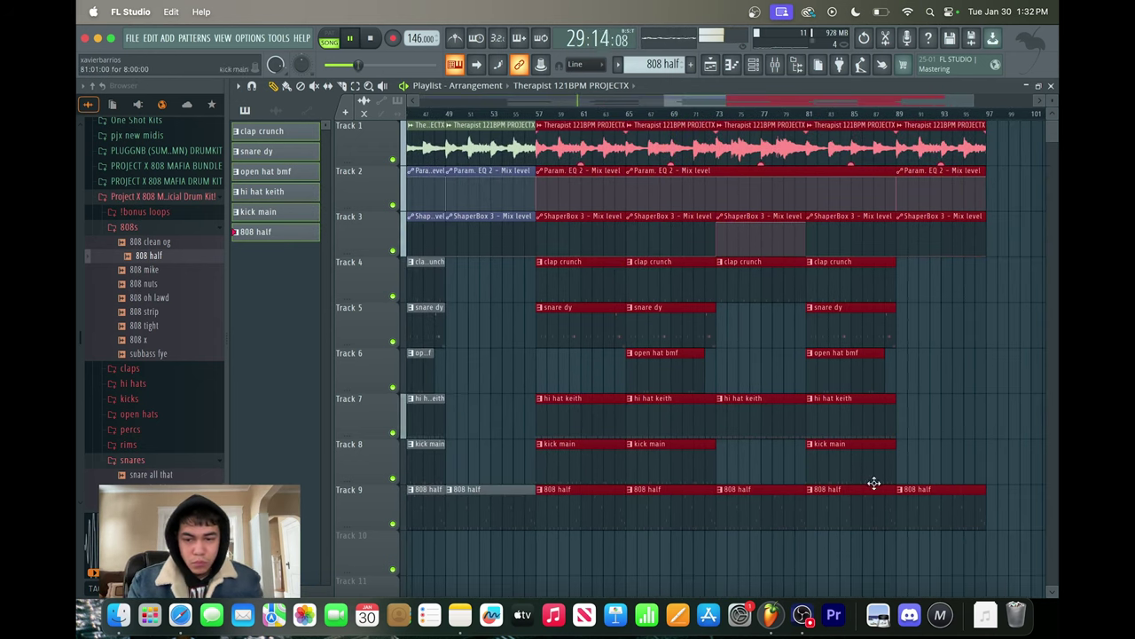
# Duplicate the clips on all tracks from bars 57 to 89 and place the copies starting at bar 97
pyautogui.moveTo(856, 529); pyautogui.dragTo(576, 120)
pyautogui.hotkey('ctrl', 'b')
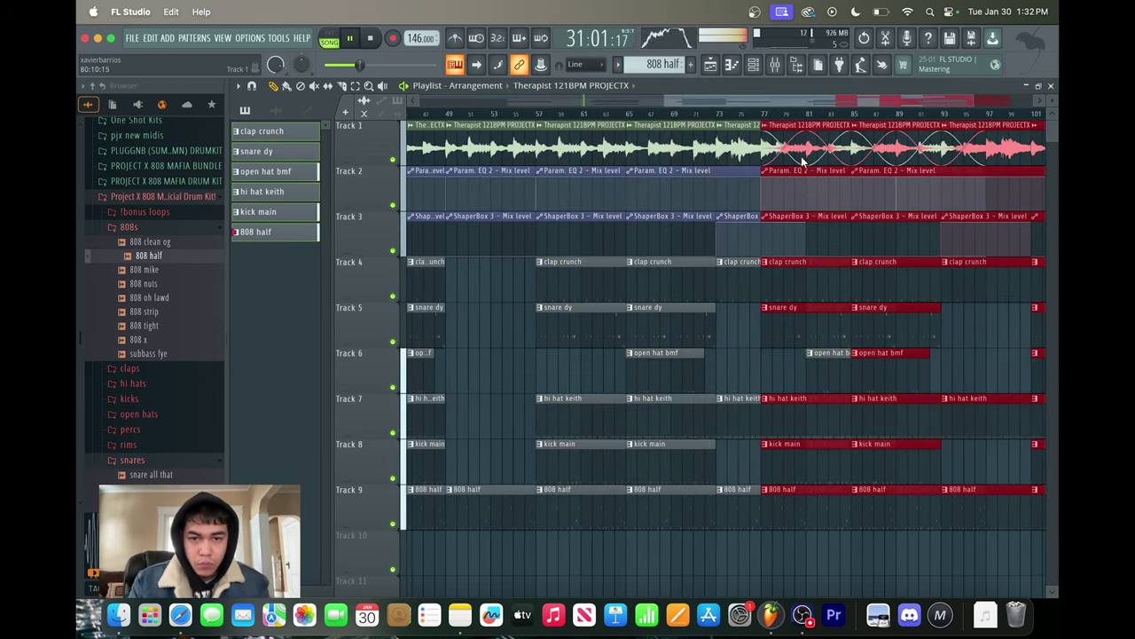
pyautogui.scroll(-3, 1024, 200)
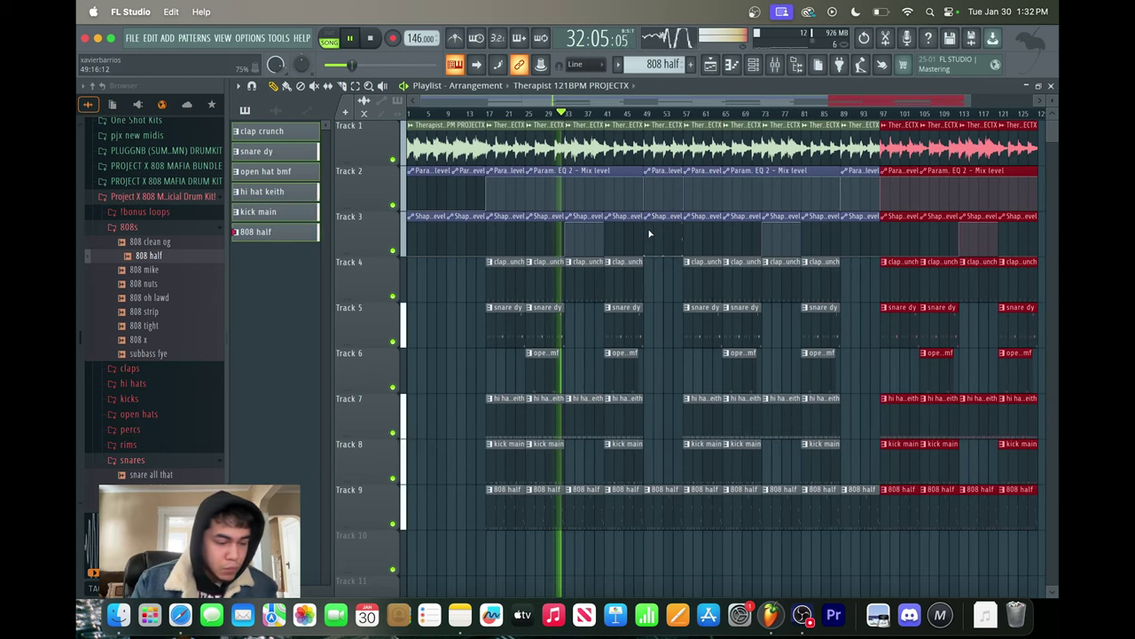
pyautogui.scroll(-2, 536, 114)
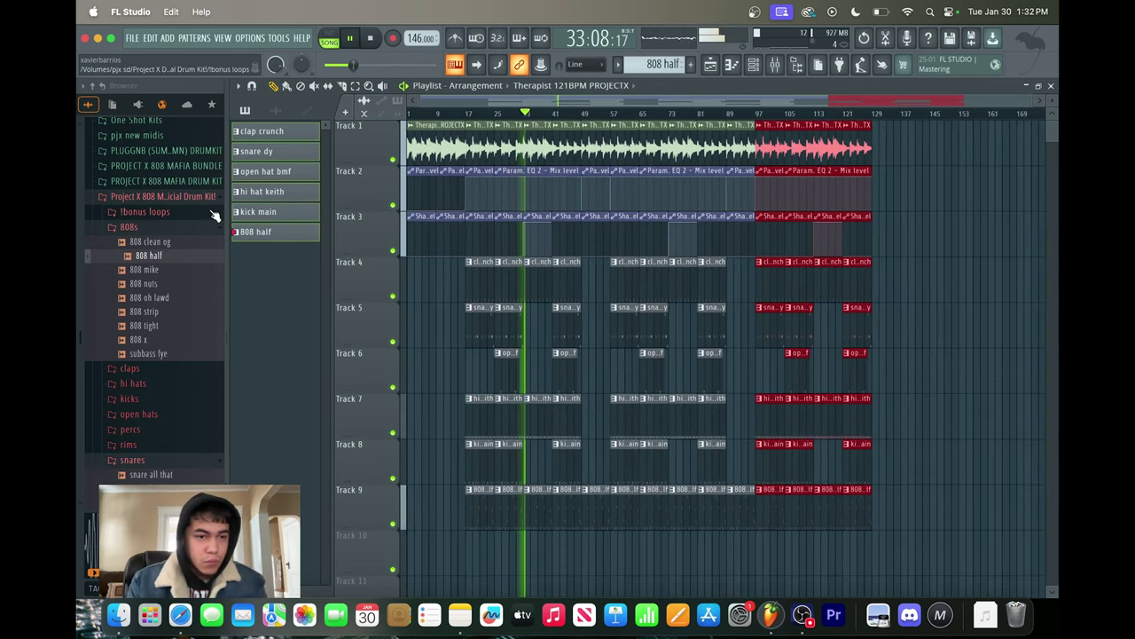
# Place the PROJECT X JN TAG ON TEMPO sample on Track 6 ahead of bar 17 and lower its volume to 32%
pyautogui.scroll(15, 213, 216)
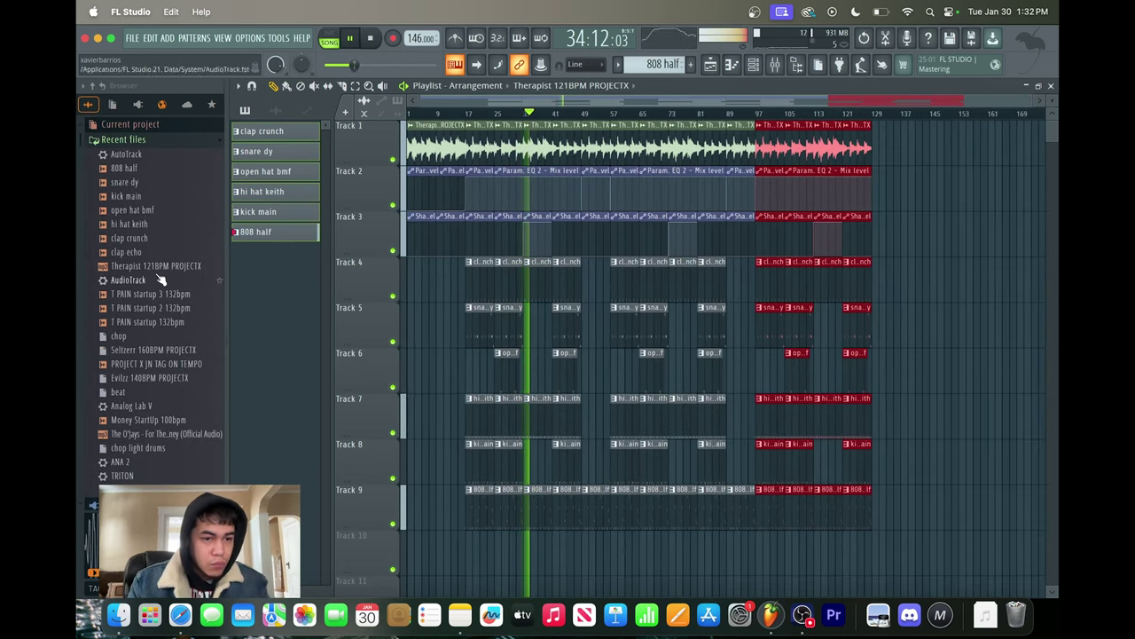
pyautogui.scroll(-4, 169, 324)
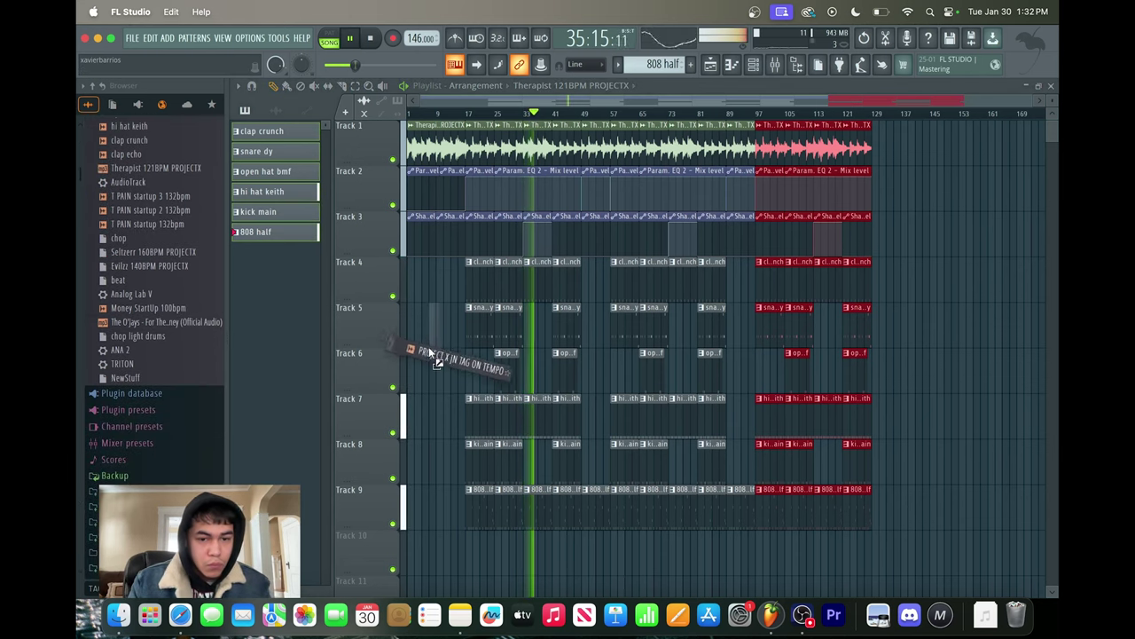
pyautogui.moveTo(428, 347); pyautogui.dragTo(451, 375)
pyautogui.scroll(3, 451, 375)
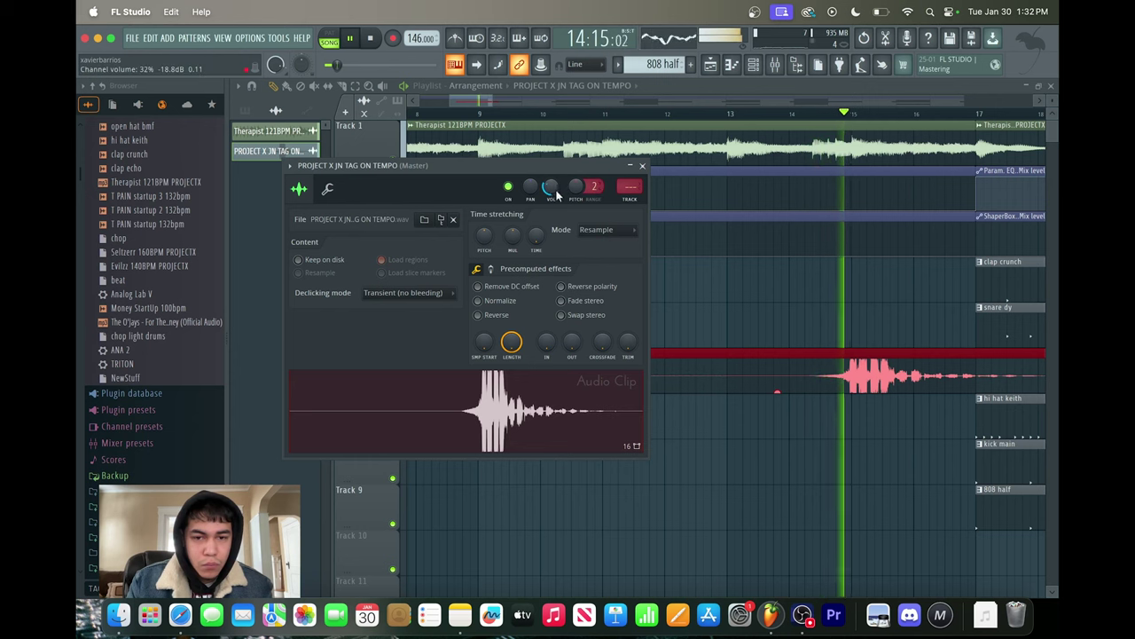
pyautogui.click(643, 167)
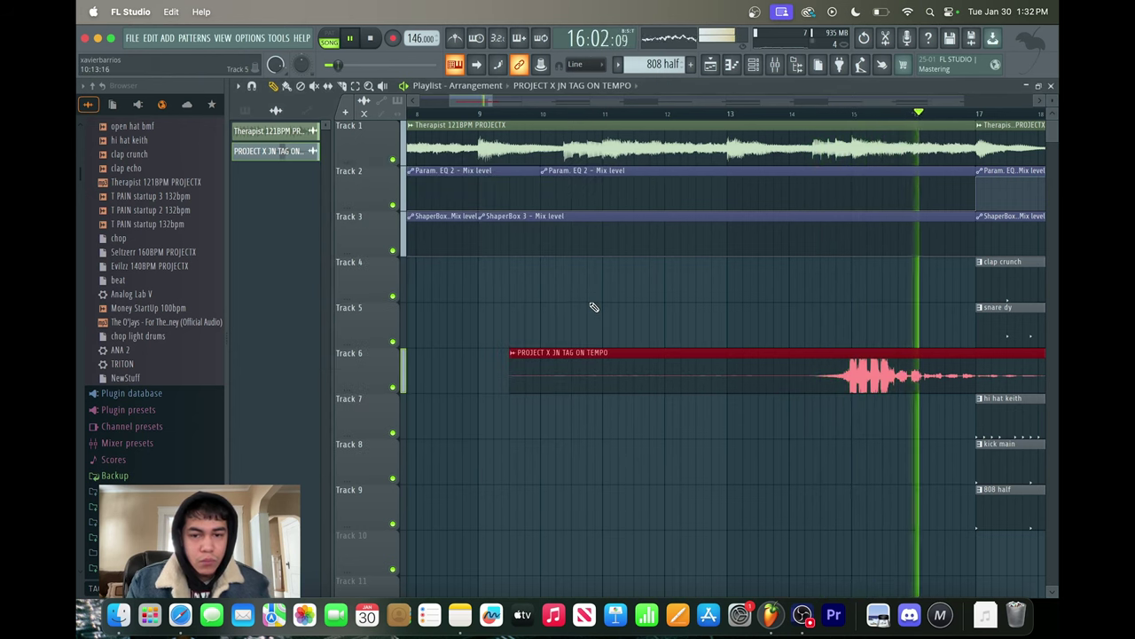
pyautogui.scroll(-5, 589, 294)
# Switch to Finder and audition the SomethingsMissing 95BPM and TwoChord 128BPM loops in the pjx sd folder
pyautogui.click(803, 616)
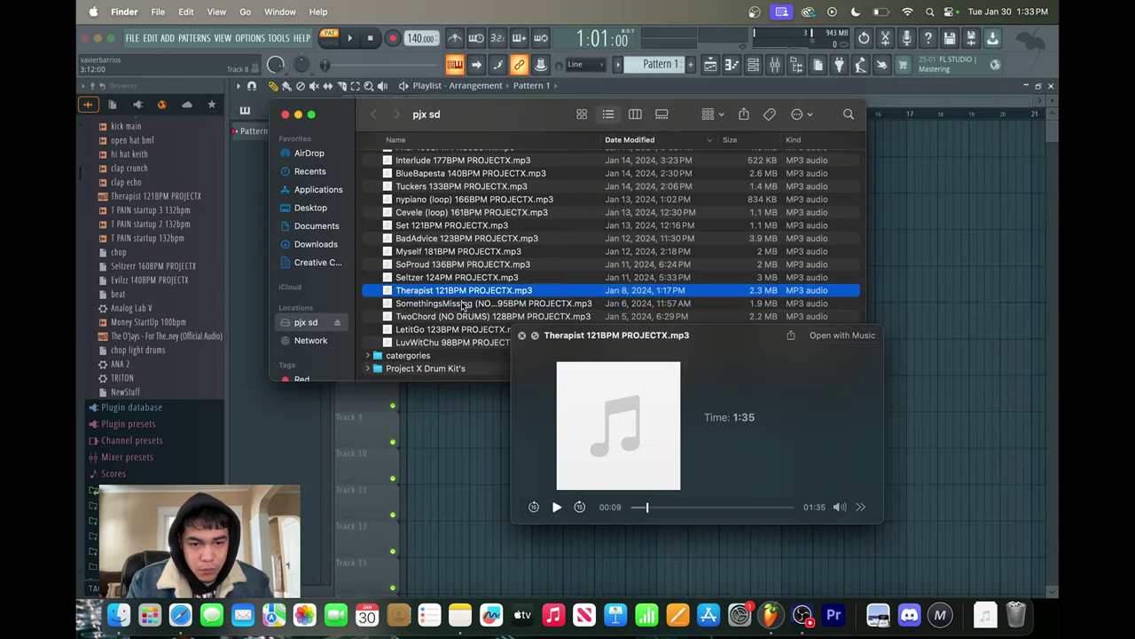
pyautogui.click(461, 302)
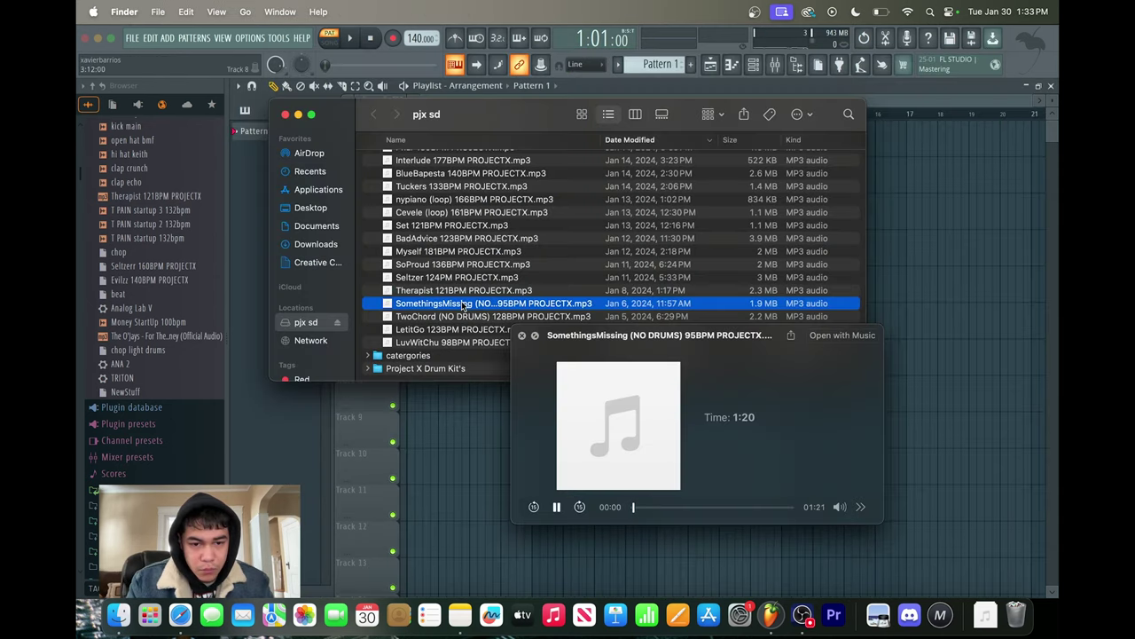
pyautogui.click(460, 315)
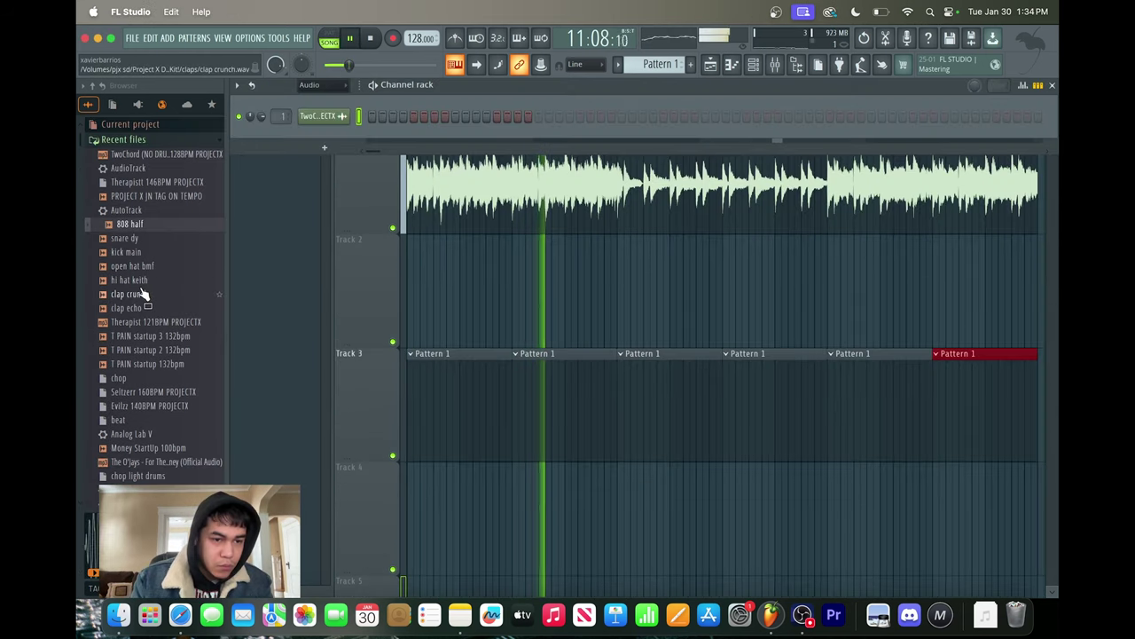
# Add clap crunch as a new channel and place a clap on the third beat of Pattern 1's first bar
pyautogui.moveTo(142, 294); pyautogui.dragTo(271, 217)
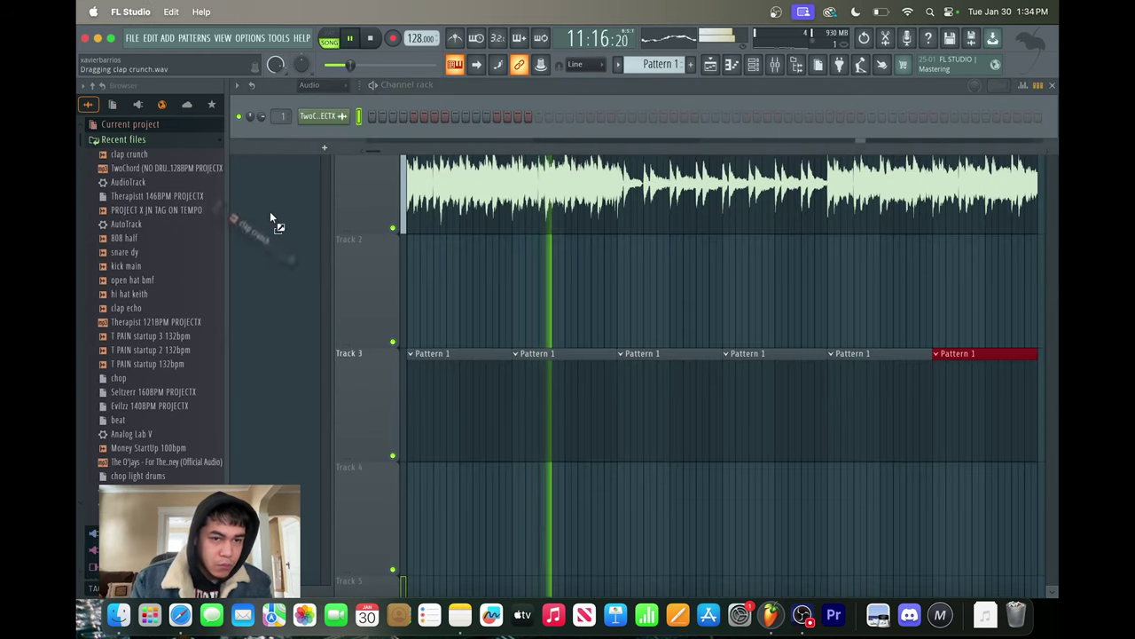
pyautogui.moveTo(324, 146); pyautogui.dragTo(327, 147)
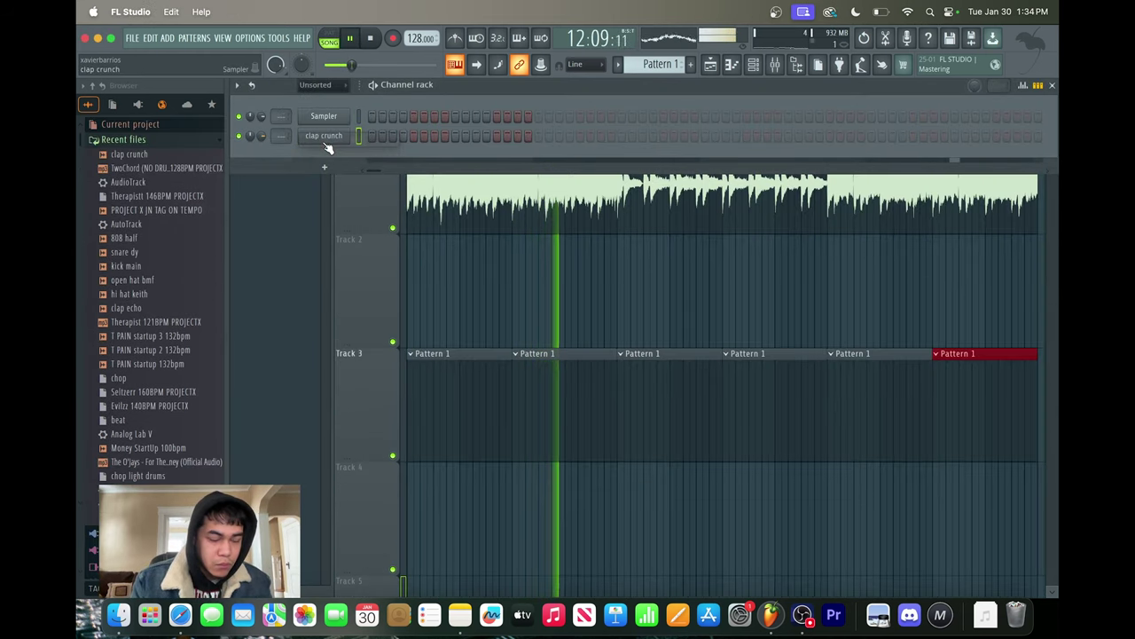
pyautogui.press('space')
pyautogui.click(456, 136)
pyautogui.rightClick(345, 139)
pyautogui.click(376, 136)
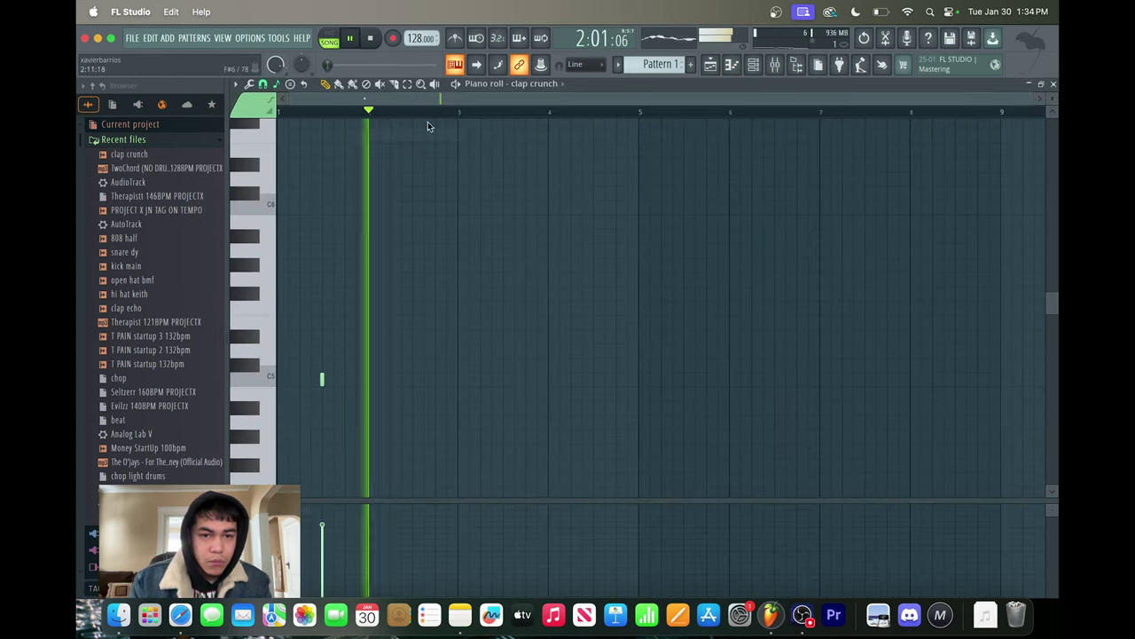
# Duplicate the one-bar clap seven times in the piano roll to fill eight bars
pyautogui.hotkey('ctrl', 'a')
pyautogui.hotkey('ctrl', 'b')
pyautogui.hotkey('ctrl', 'b')
pyautogui.hotkey('ctrl', 'b')
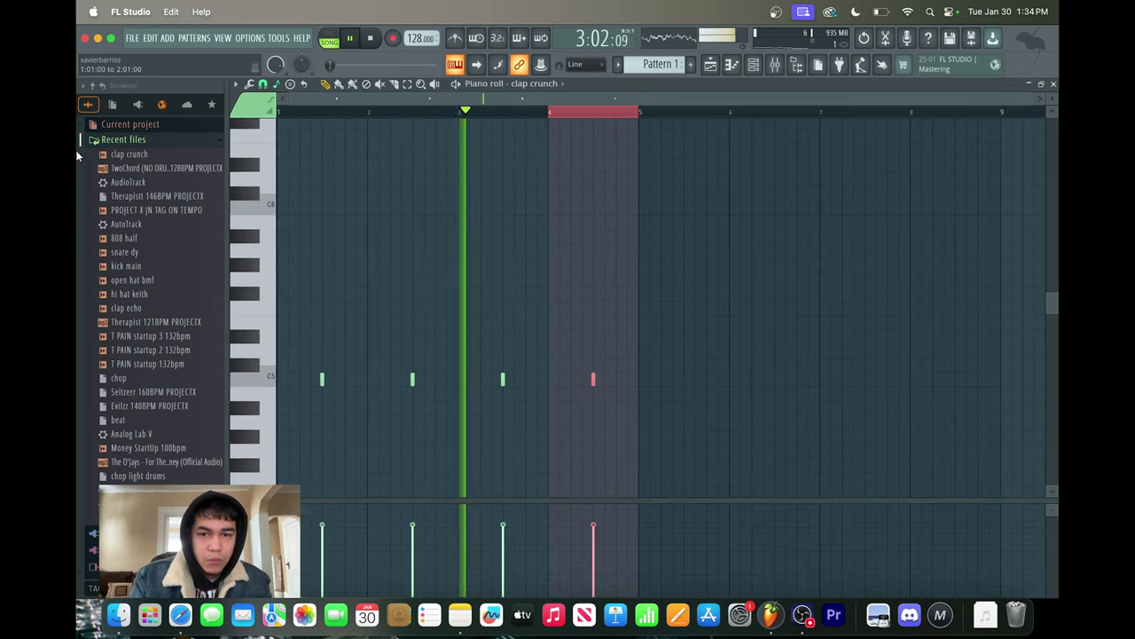
pyautogui.hotkey('ctrl', 'b')
pyautogui.hotkey('ctrl', 'b')
pyautogui.hotkey('ctrl', 'b')
pyautogui.hotkey('ctrl', 'b')
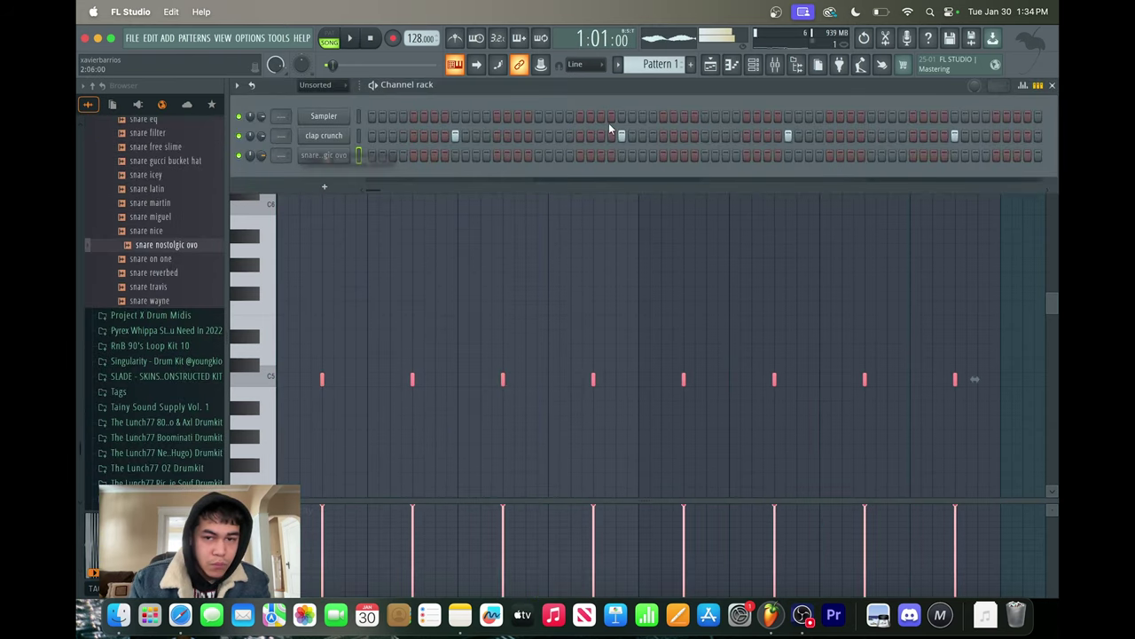
# Replace the claps in bars 2 and 6 with snare nostolgic ovo hits and delete the empty Sampler channel
pyautogui.click(622, 136)
pyautogui.click(621, 155)
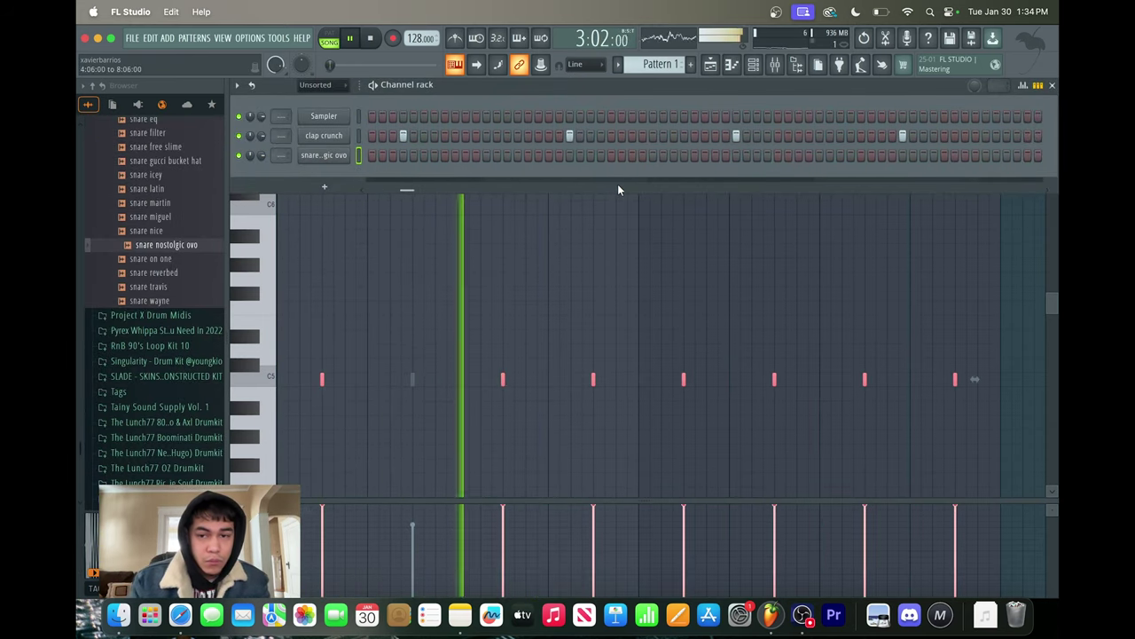
pyautogui.click(735, 135)
pyautogui.click(735, 156)
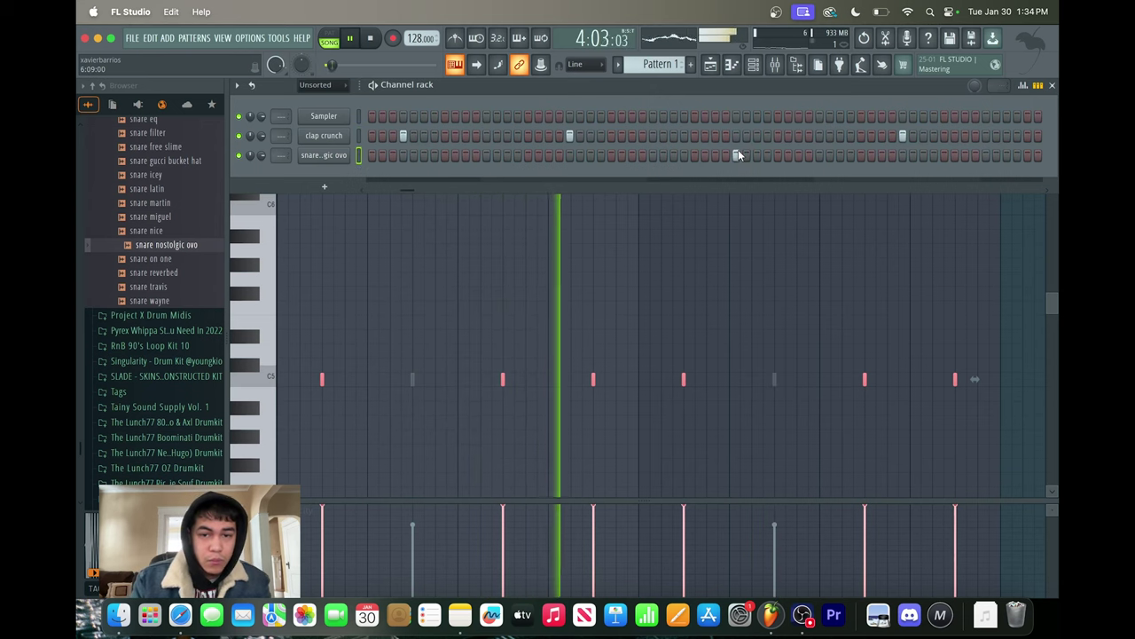
pyautogui.rightClick(348, 132)
pyautogui.click(402, 268)
# Add hi hat another short as a new channel, fill every second step with it, and check its sampler settings
pyautogui.scroll(5, 190, 282)
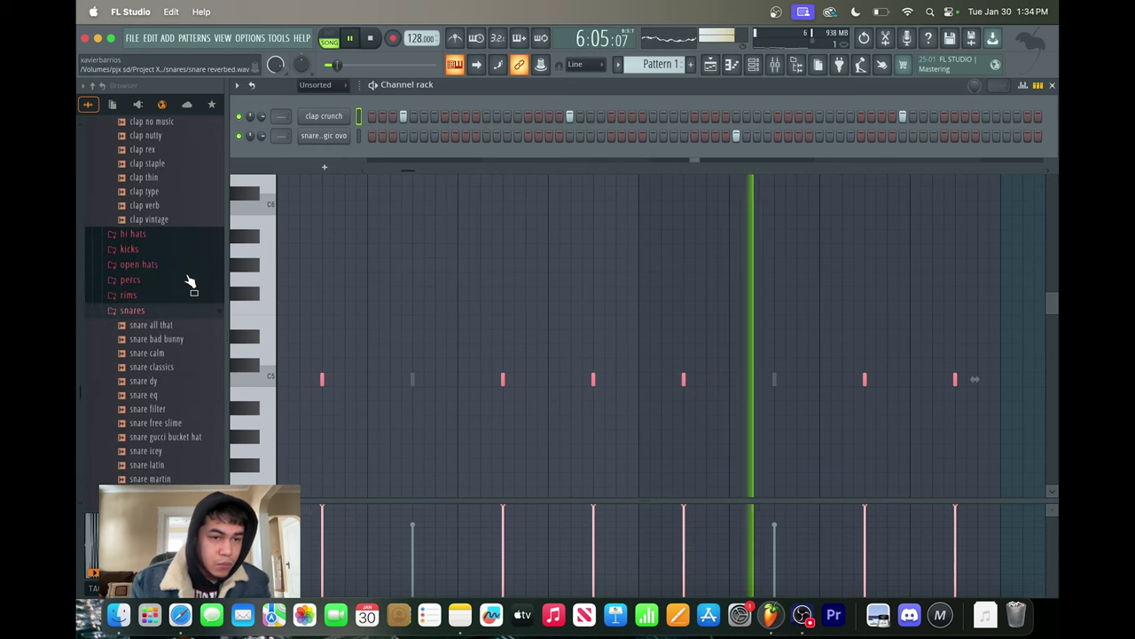
pyautogui.scroll(5, 177, 310)
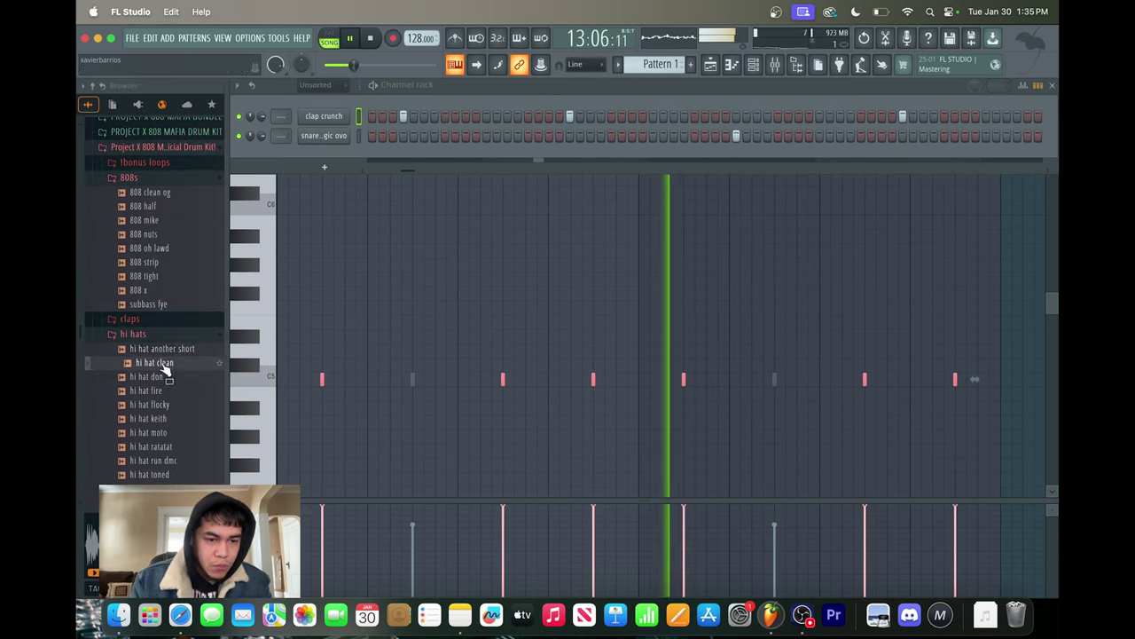
pyautogui.moveTo(154, 353); pyautogui.dragTo(350, 156)
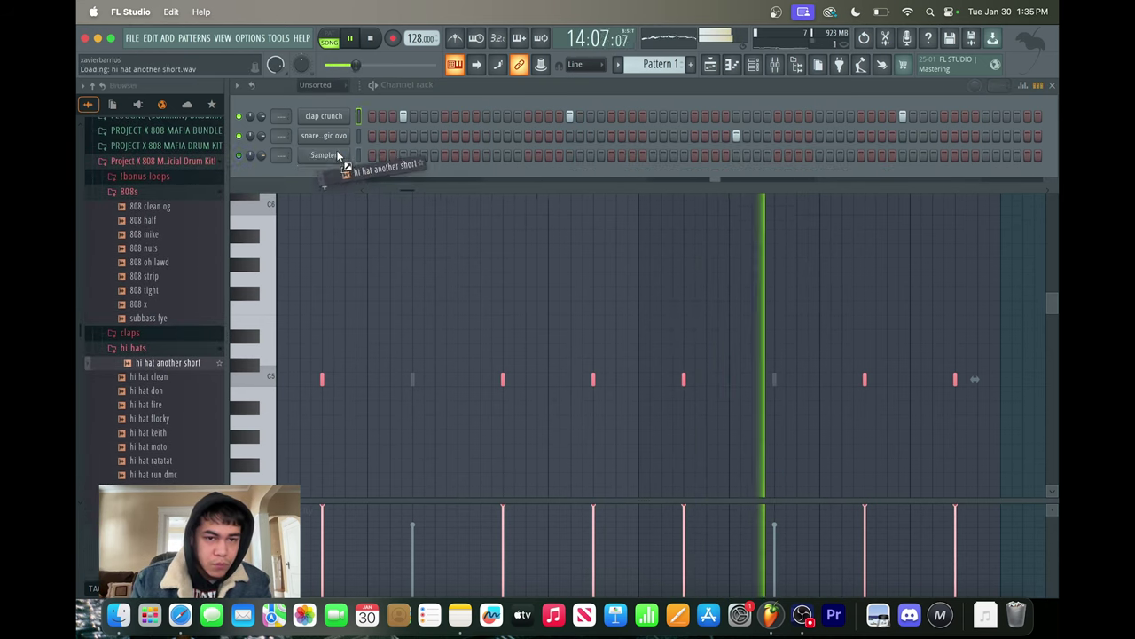
pyautogui.rightClick(351, 156)
pyautogui.click(497, 196)
pyautogui.click(323, 155)
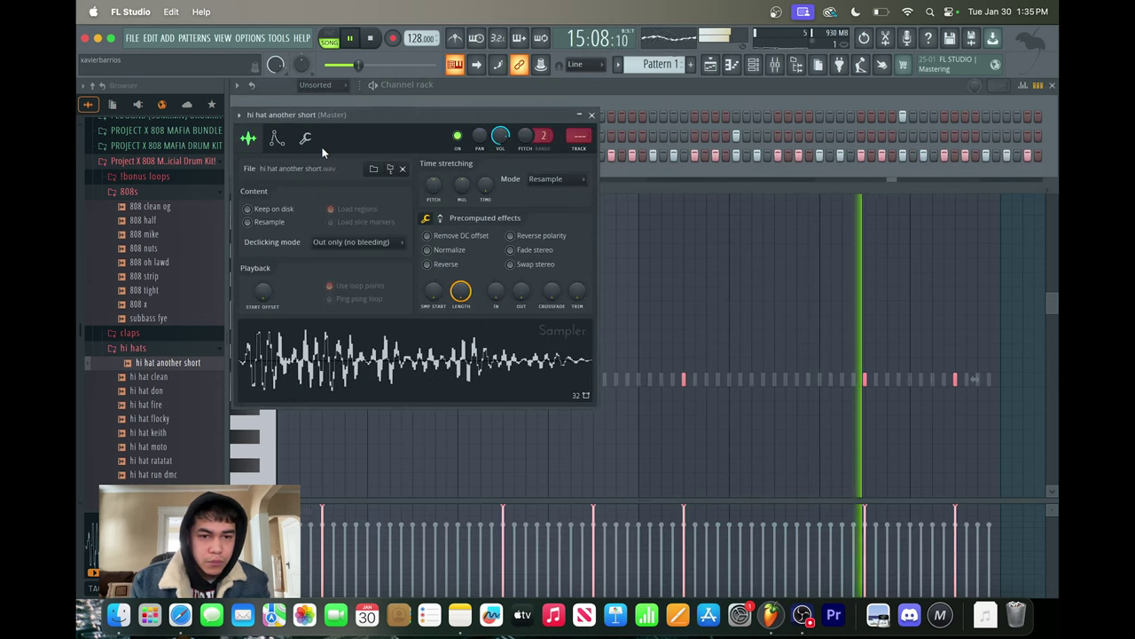
pyautogui.click(591, 115)
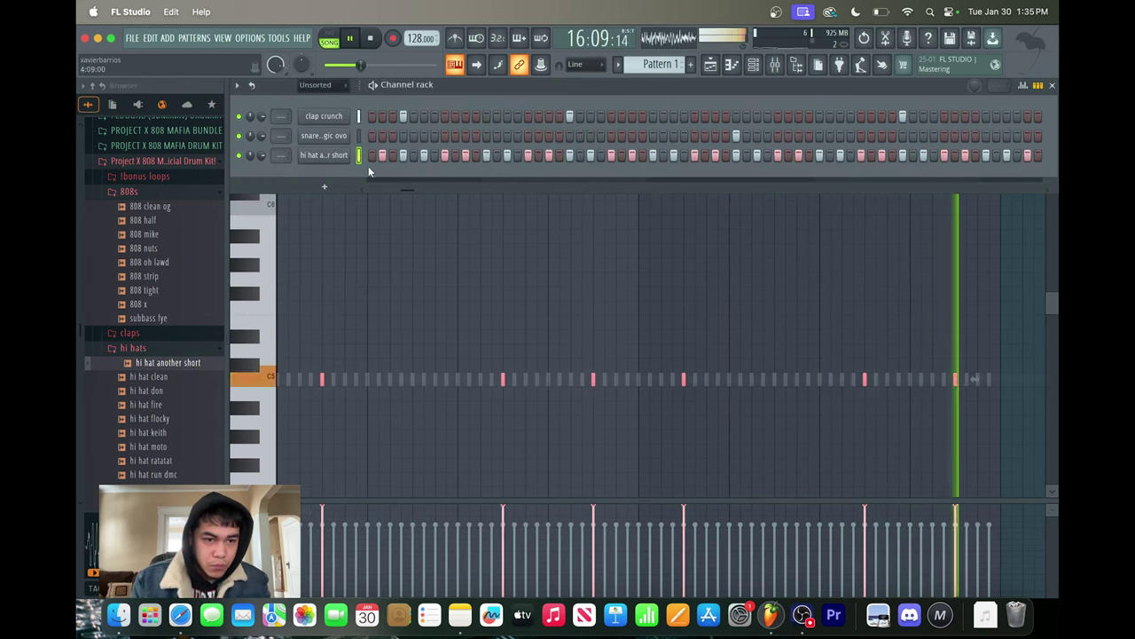
# Pick and audition the 808 clean og sample in the drum kit's 808s folder
pyautogui.click(144, 195)
pyautogui.click(136, 222)
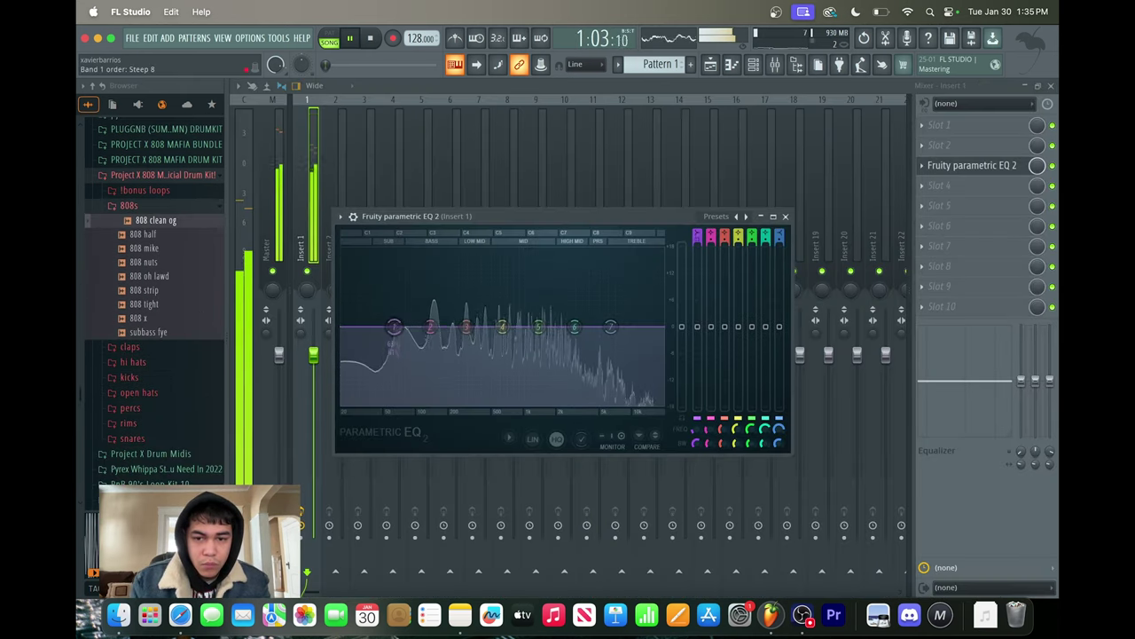
# Cut the melody loop's low end on Insert 1 with a steep band 1 high-pass in Fruity Parametric EQ 2
pyautogui.click(697, 235)
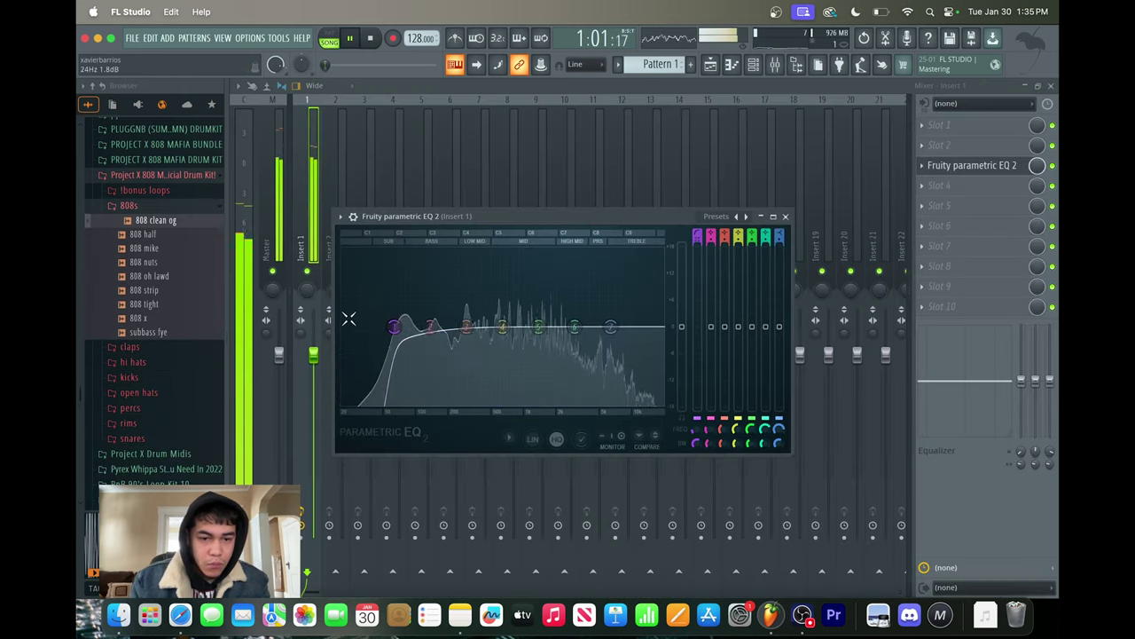
pyautogui.moveTo(388, 331); pyautogui.dragTo(460, 330)
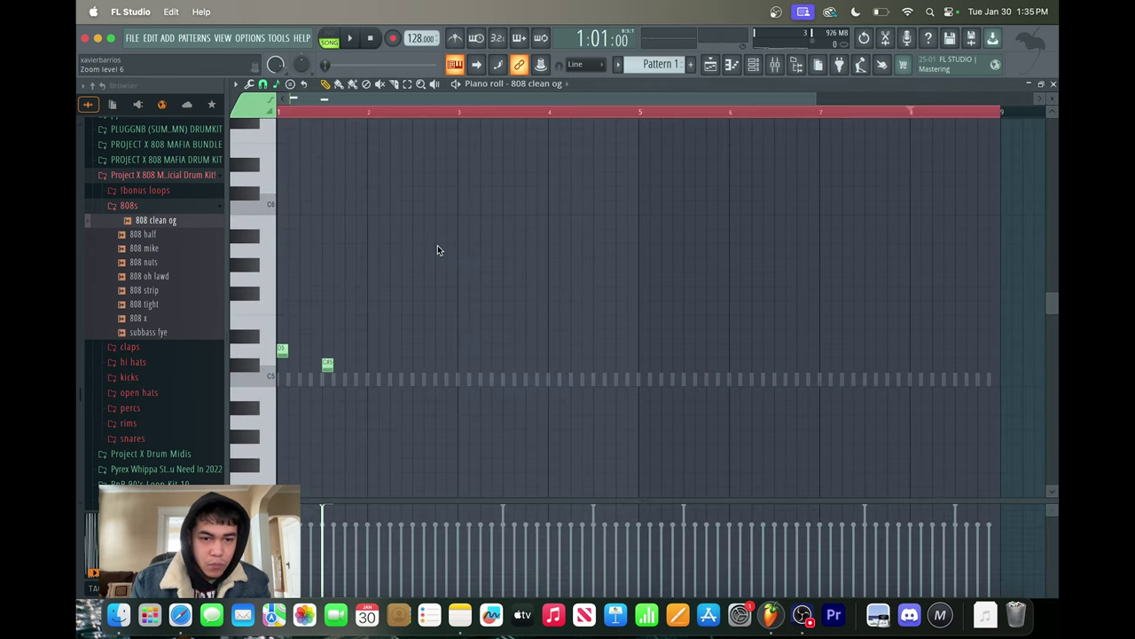
# Add 808 clean og notes at C#5 and B4 in bar 2 and transpose the 808 line up a semitone
pyautogui.press('space')
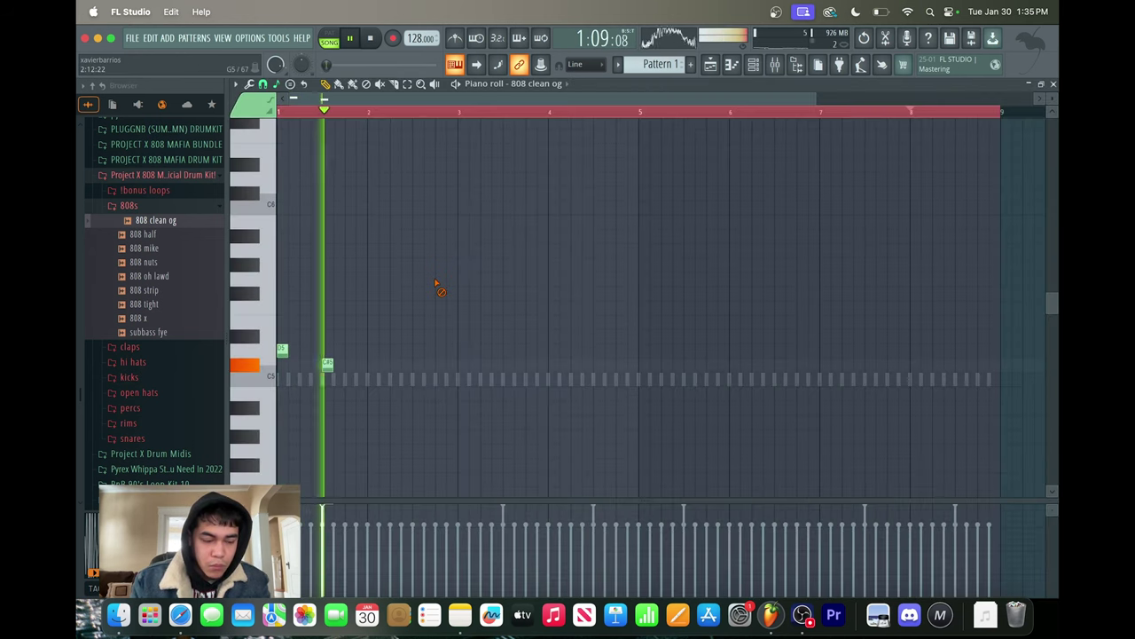
pyautogui.click(396, 364)
pyautogui.click(428, 393)
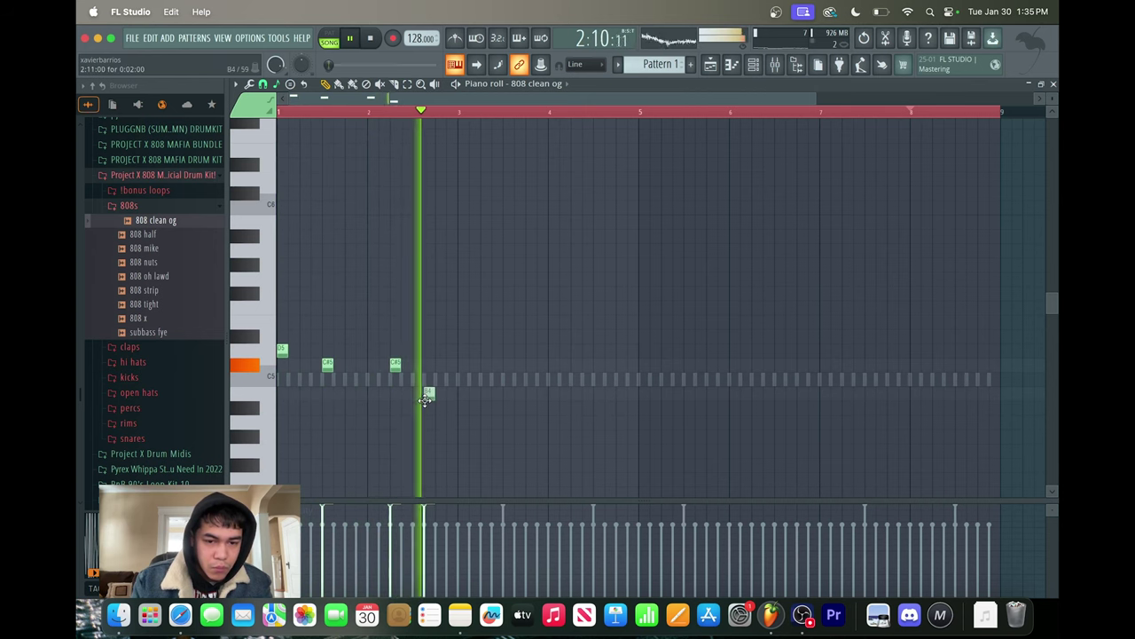
pyautogui.press('space')
pyautogui.press('space')
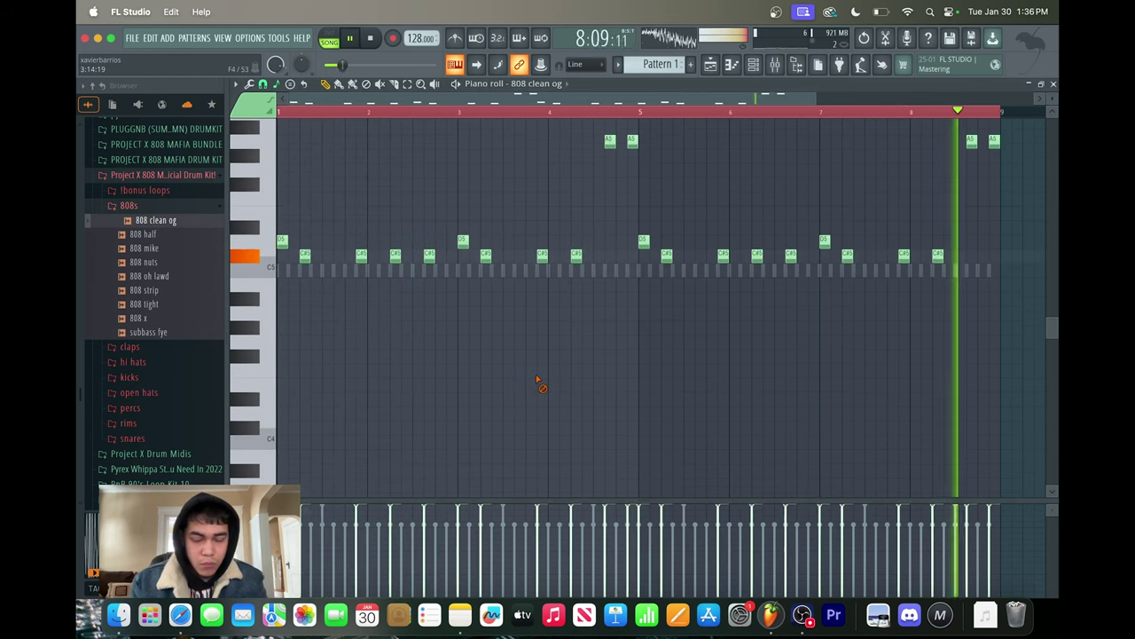
pyautogui.hotkey('shift', 'Up')
pyautogui.hotkey('shift', 'Up')
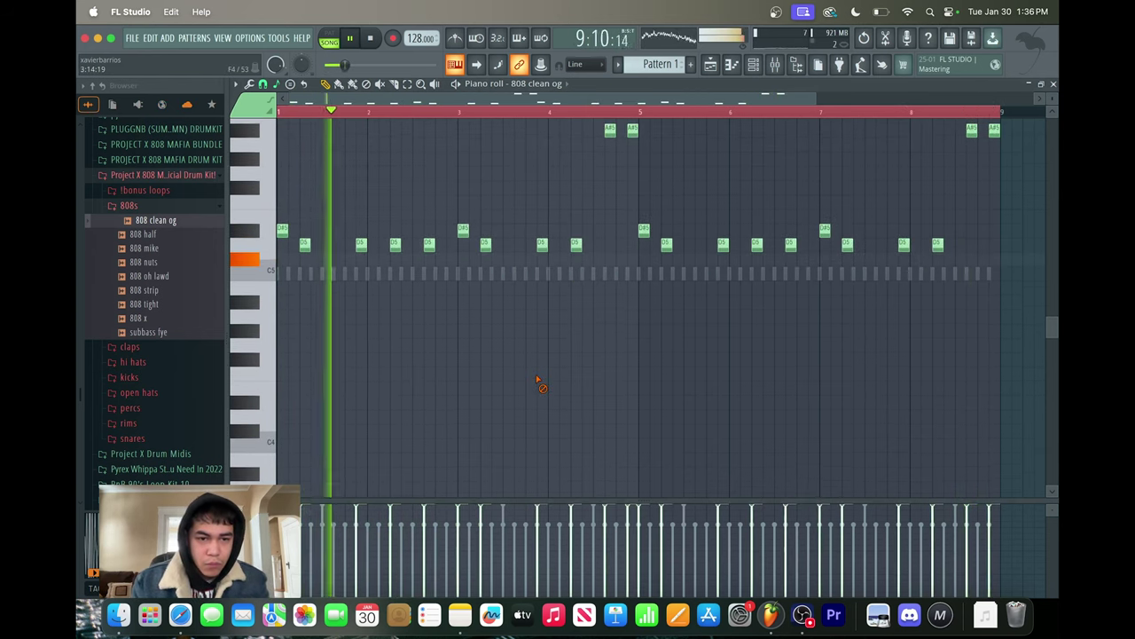
# Raise the time-stretching pitch of the TwoChord loop's audio clip
pyautogui.click(710, 64)
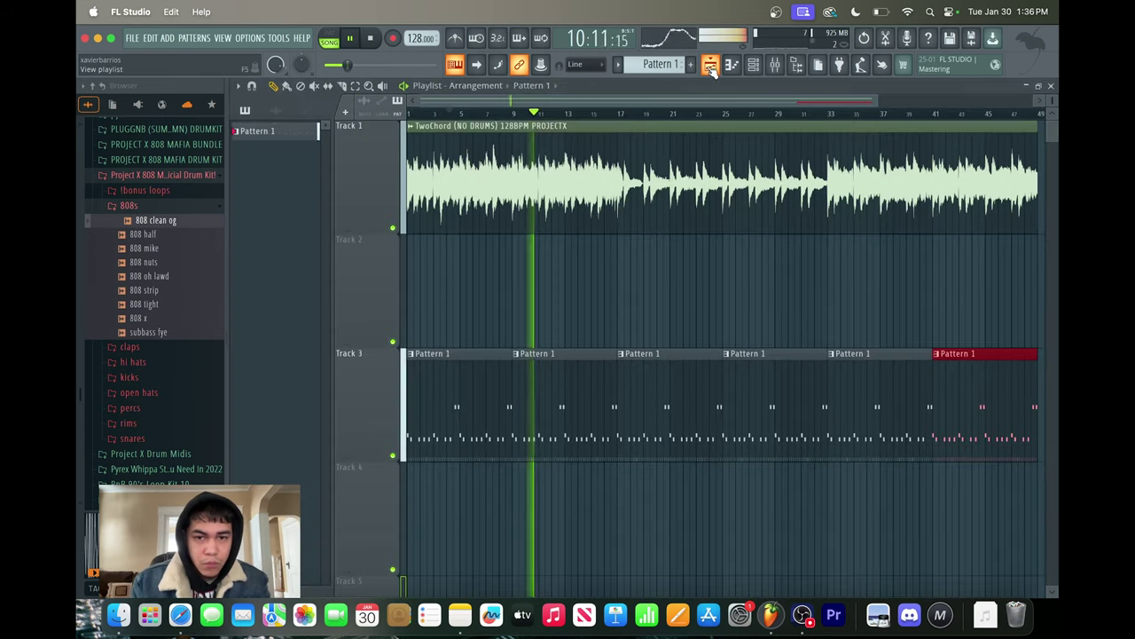
pyautogui.doubleClick(550, 153)
pyautogui.moveTo(511, 264); pyautogui.dragTo(511, 239)
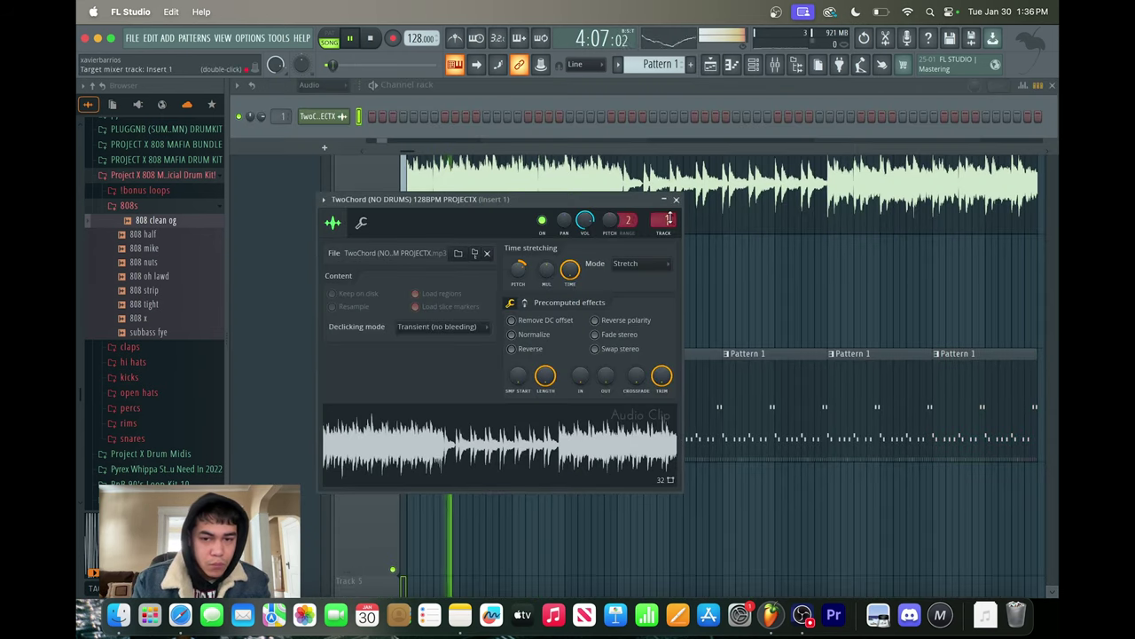
pyautogui.click(677, 199)
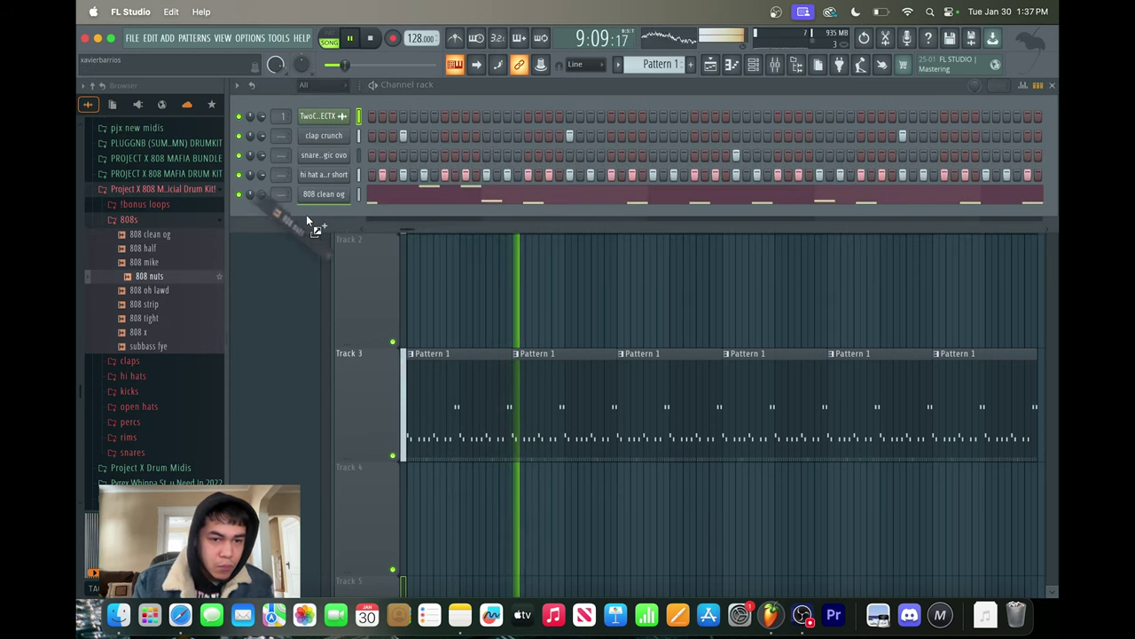
# Replace the 808 clean og sample with 808 nuts on the same channel and check its sampler settings
pyautogui.moveTo(306, 215); pyautogui.dragTo(310, 198)
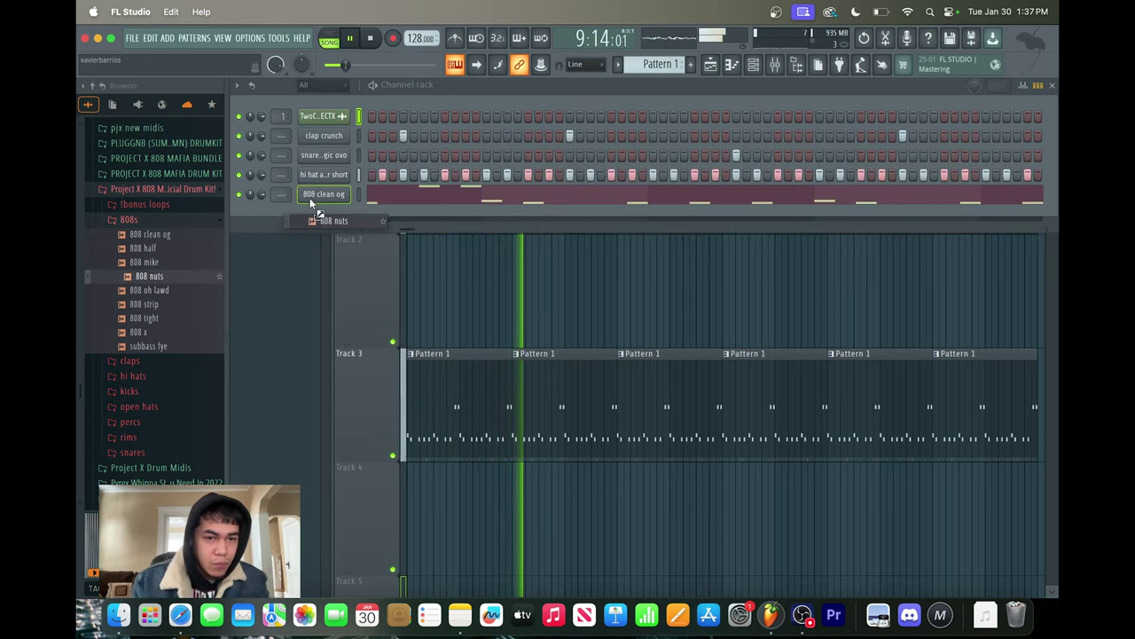
pyautogui.click(310, 197)
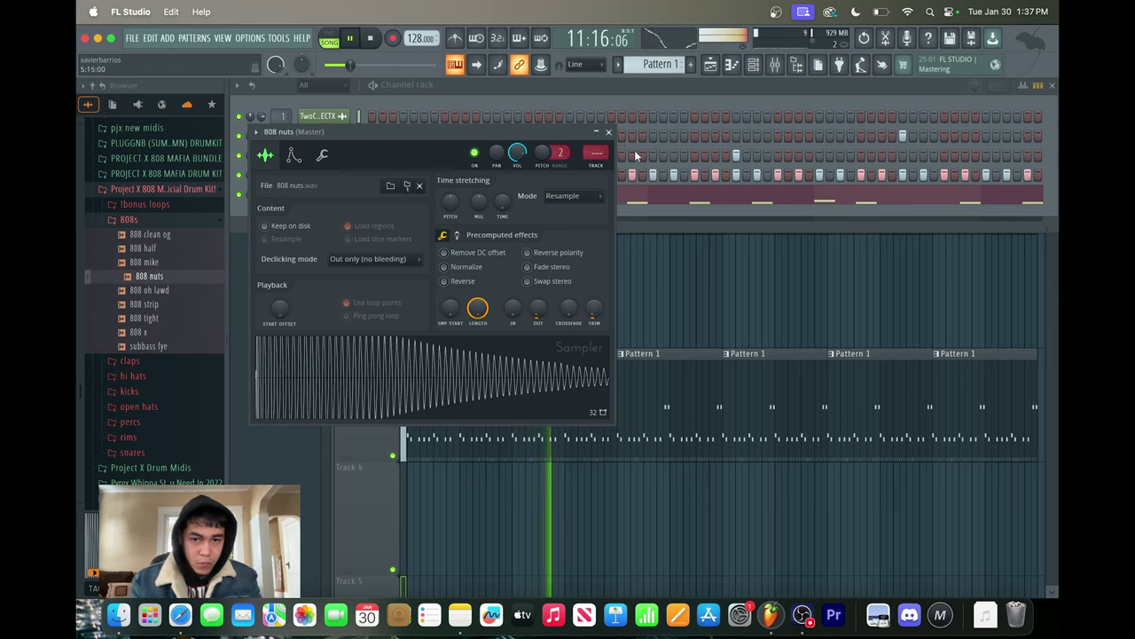
pyautogui.click(608, 132)
# Delete the four high C#6 notes from the 808 nuts line and transpose the remaining notes down three semitones
pyautogui.click(397, 202)
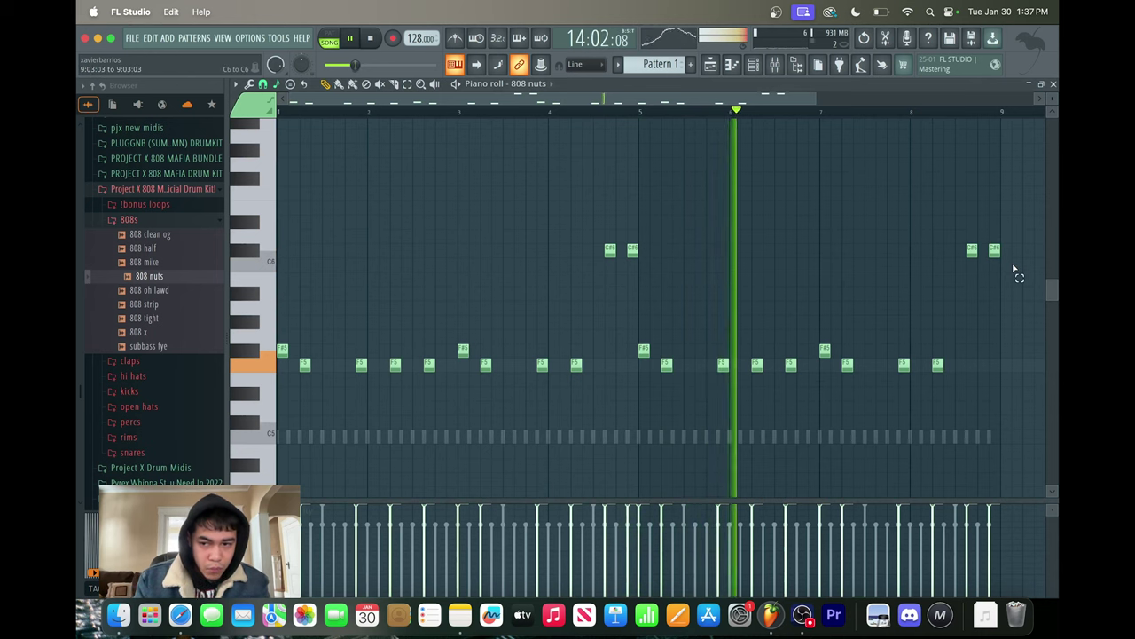
pyautogui.moveTo(1012, 270); pyautogui.dragTo(582, 219)
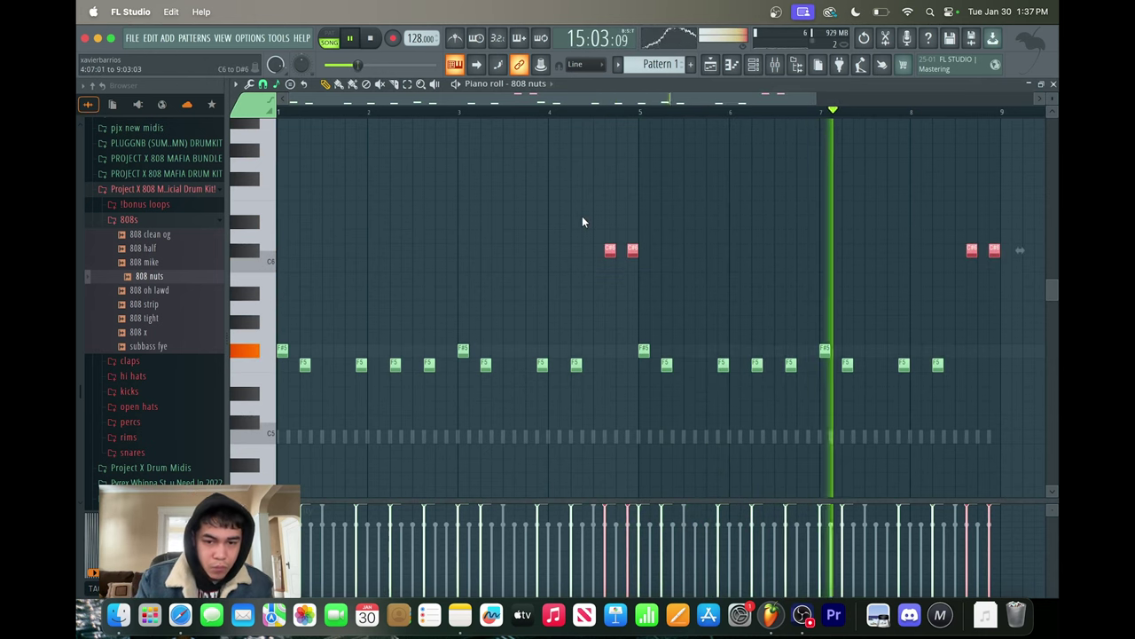
pyautogui.press('Delete')
pyautogui.press('space')
pyautogui.hotkey('shift', 'Down')
pyautogui.hotkey('shift', 'Down')
pyautogui.hotkey('shift', 'Down')
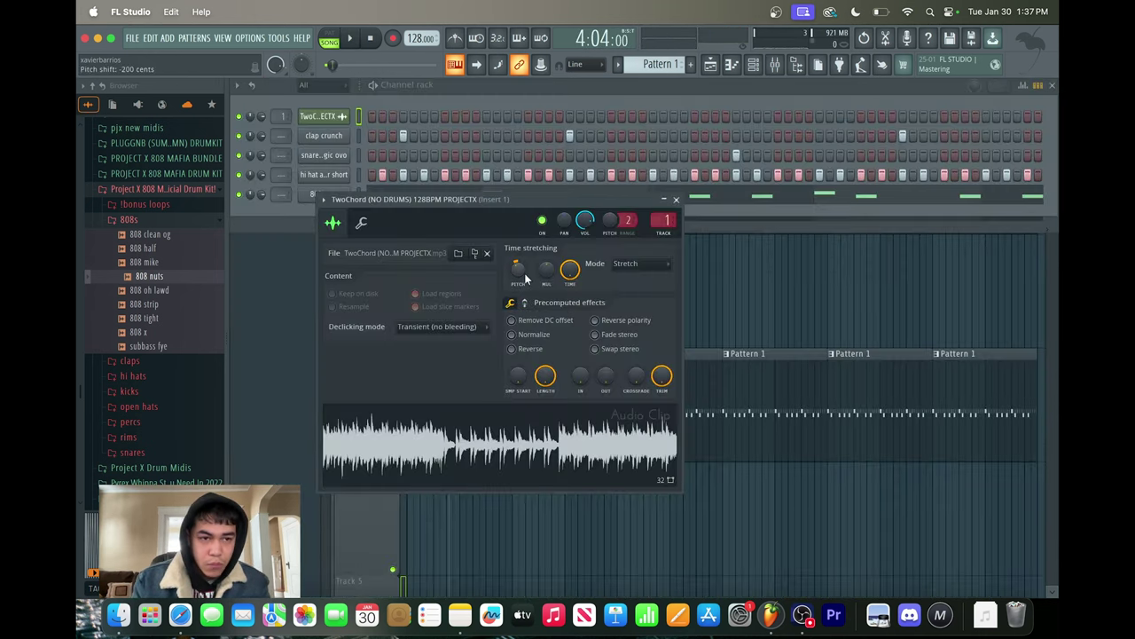
# Set the TwoChord loop's pitch shift to -200 cents and play the beat with the channel rack shown
pyautogui.press('space')
pyautogui.click(755, 65)
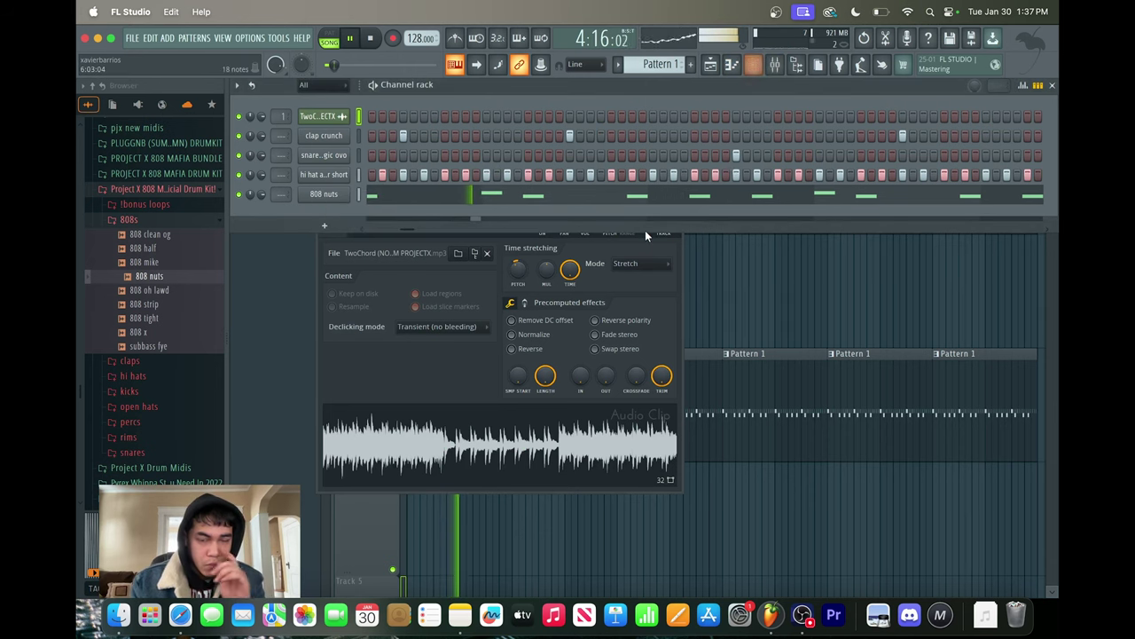
# Open the 808 nuts line in the piano roll and raise the project tempo to 151 BPM
pyautogui.click(570, 197)
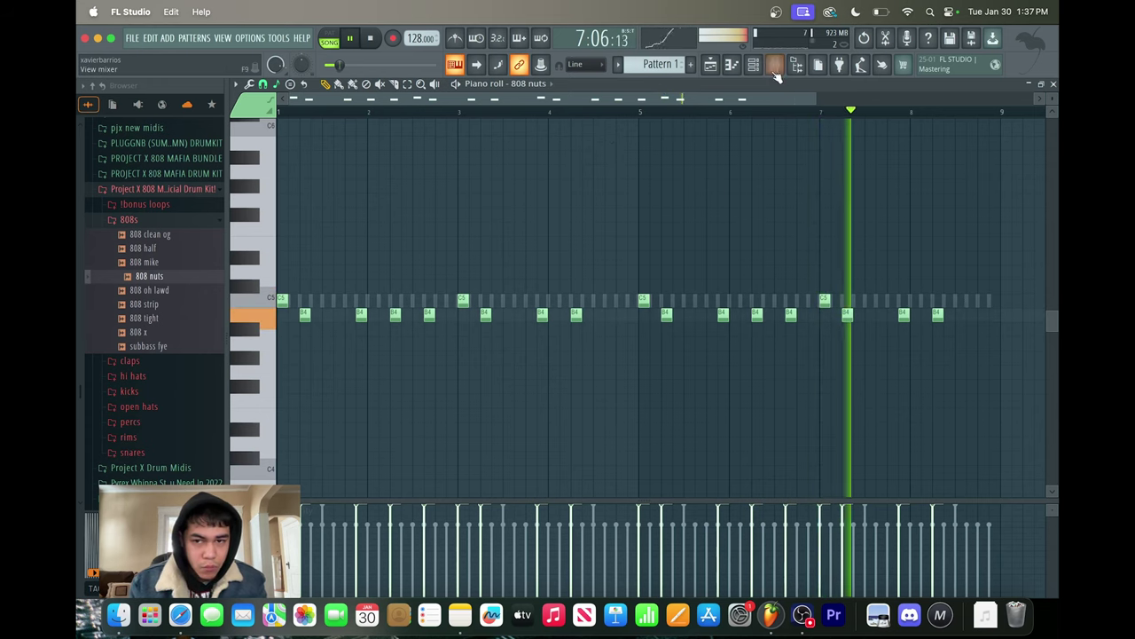
pyautogui.scroll(3, 435, 101)
pyautogui.moveTo(434, 101); pyautogui.dragTo(296, 102)
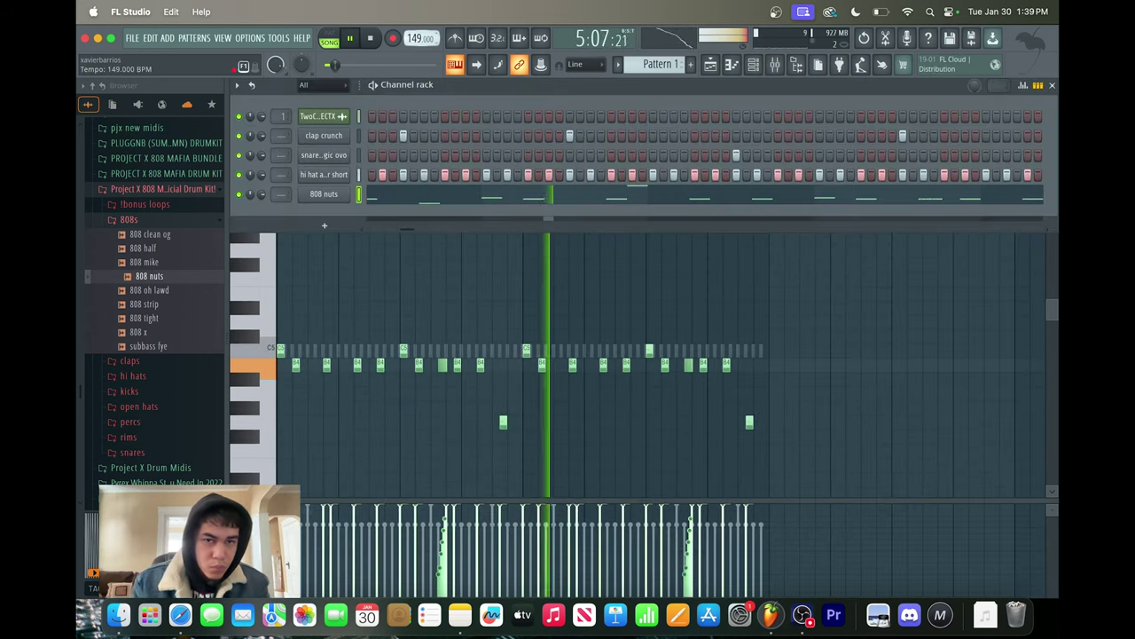
pyautogui.moveTo(411, 38); pyautogui.dragTo(411, 35)
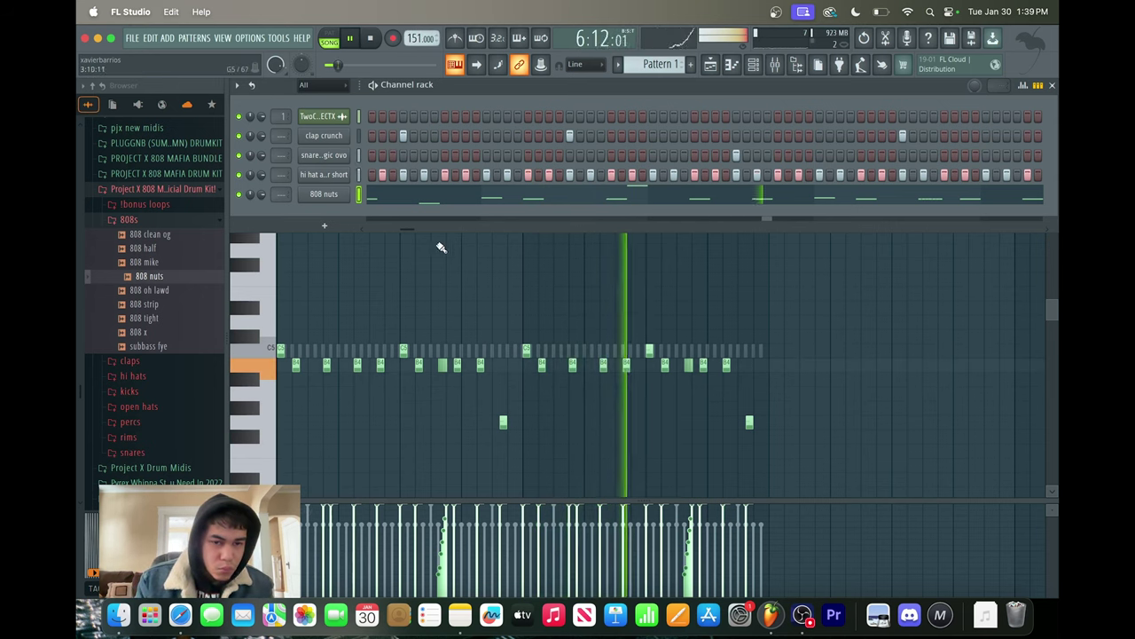
# Transpose all notes of the 808 nuts line up seven semitones
pyautogui.press('F6')
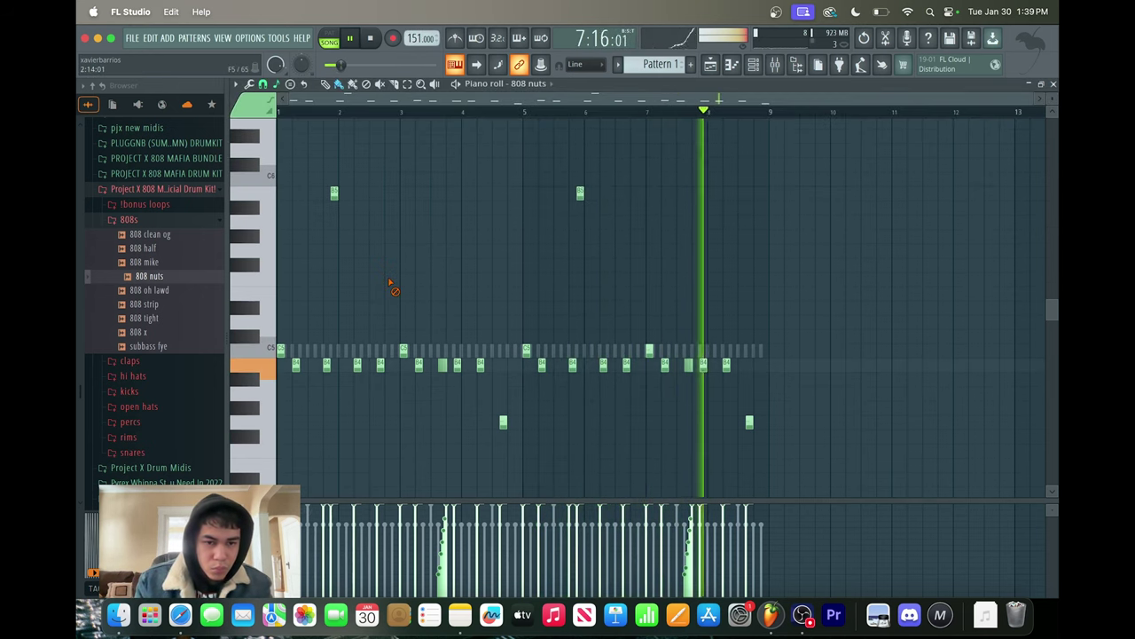
pyautogui.hotkey('shift', 'Up')
pyautogui.hotkey('shift', 'Up')
pyautogui.hotkey('shift', 'Up')
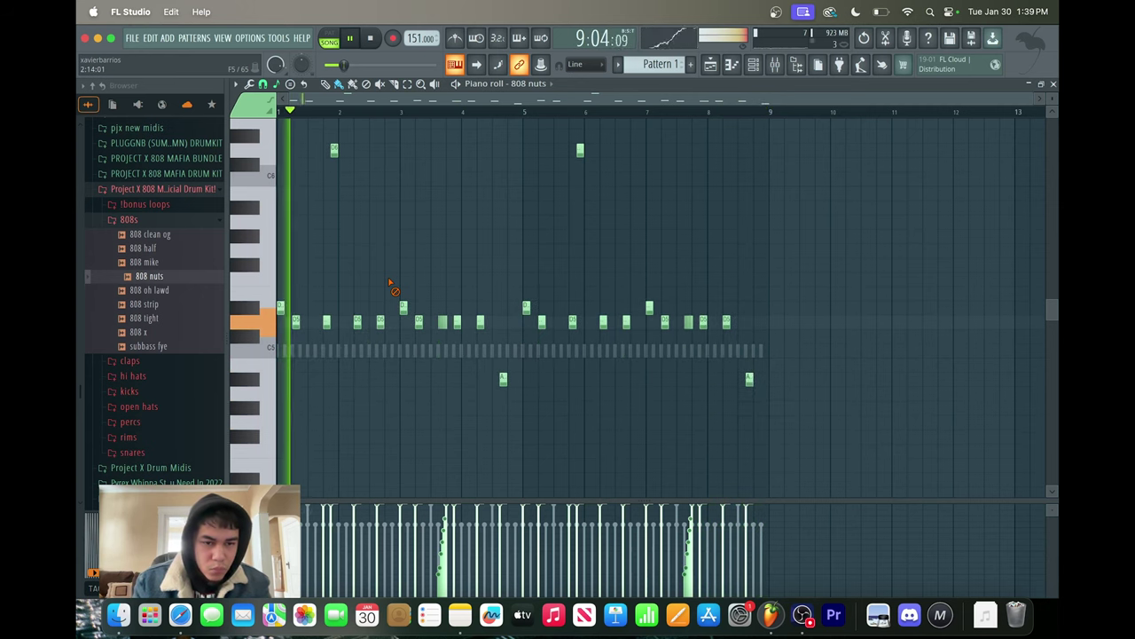
pyautogui.hotkey('shift', 'Up')
pyautogui.hotkey('shift', 'Up')
pyautogui.hotkey('shift', 'Up')
pyautogui.hotkey('shift', 'Up')
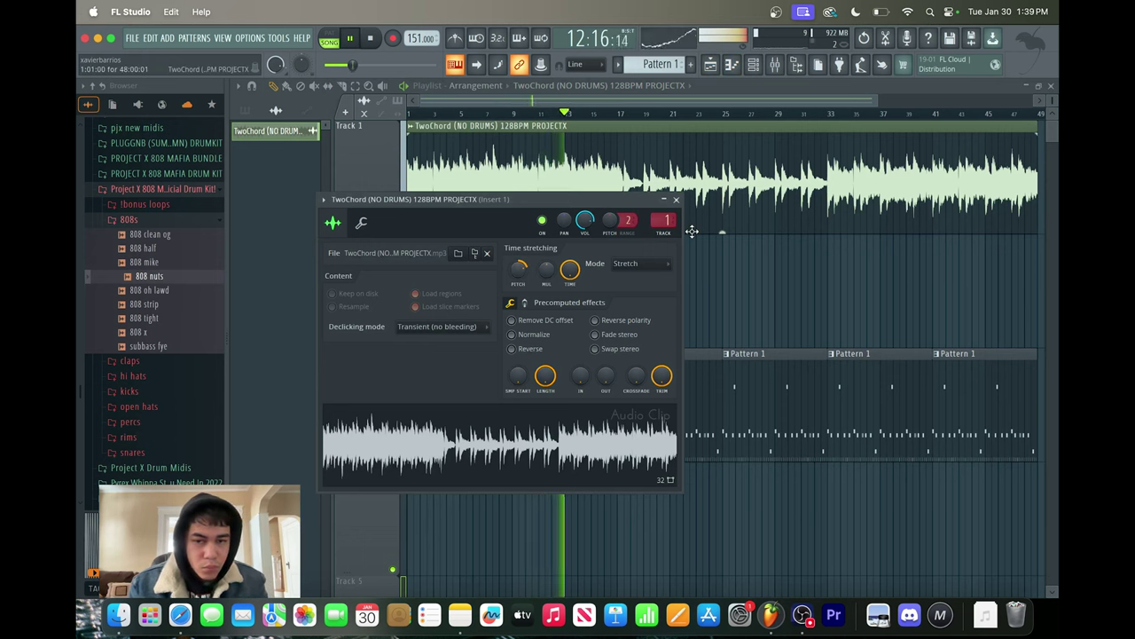
# Close the TwoChord clip settings and paint a short roll at the end of bar 4 in the hi hat another short line
pyautogui.click(676, 199)
pyautogui.click(755, 64)
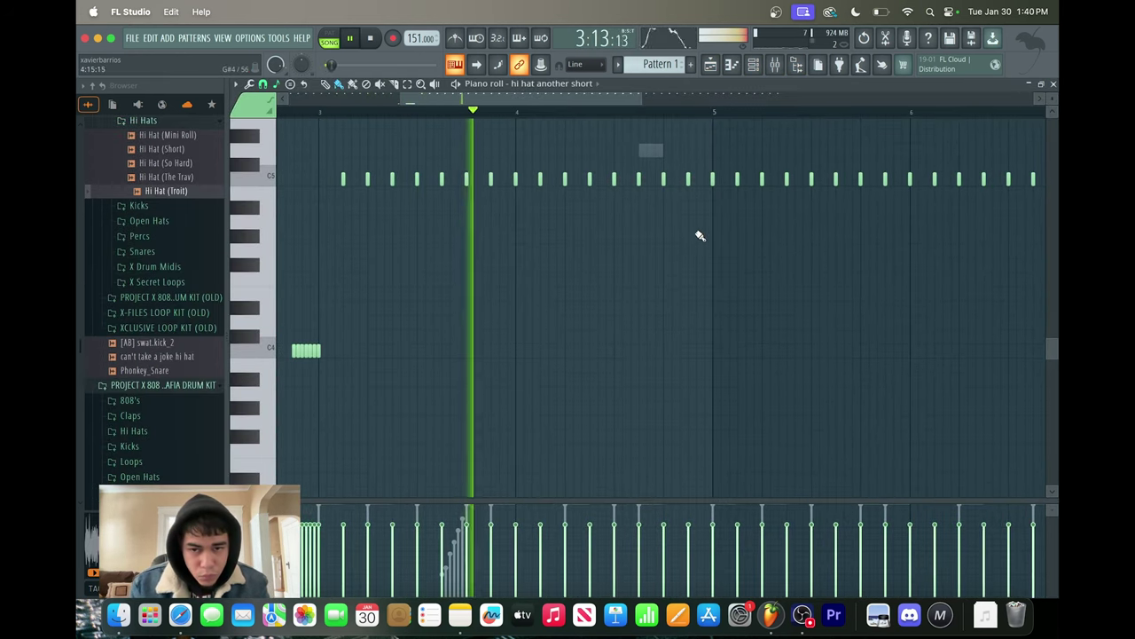
pyautogui.moveTo(689, 235); pyautogui.dragTo(716, 235)
pyautogui.rightClick(811, 256)
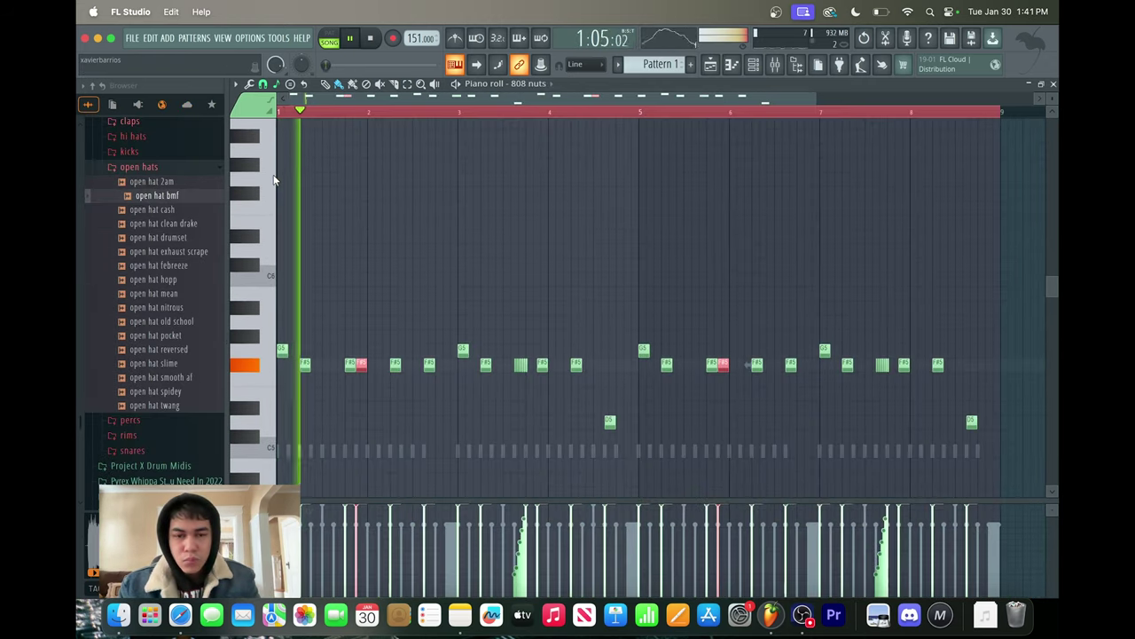
# Add the snare travis sample from the Project X drum kit to the channel rack and place three consecutive hits at the pattern's end
pyautogui.rightClick(530, 223)
pyautogui.click(753, 69)
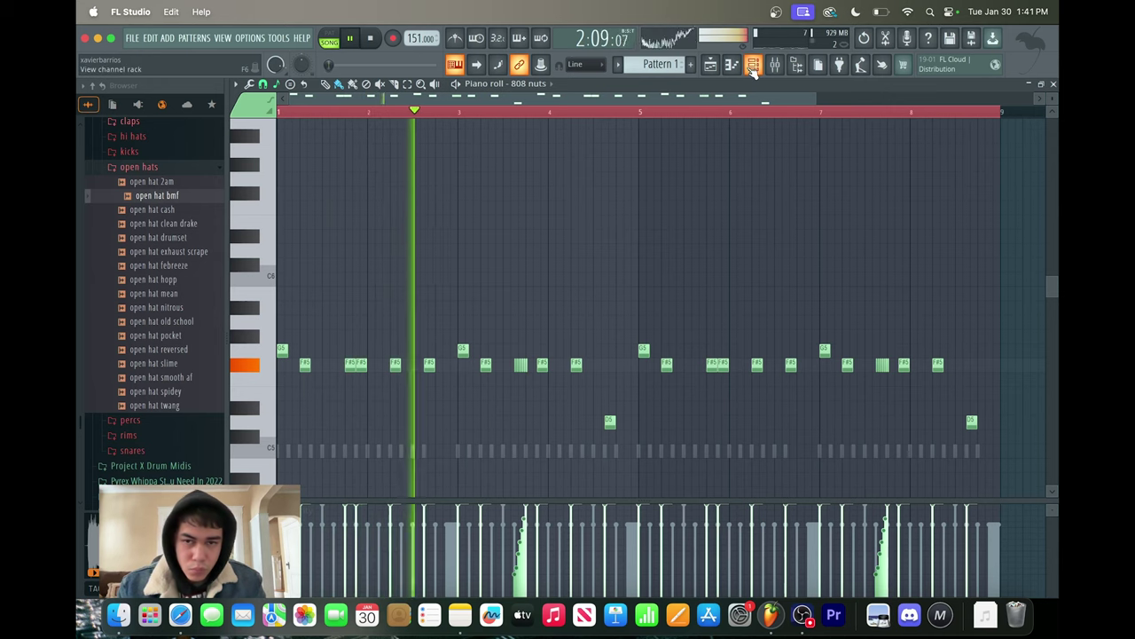
pyautogui.scroll(-5, 183, 302)
pyautogui.scroll(2, 178, 315)
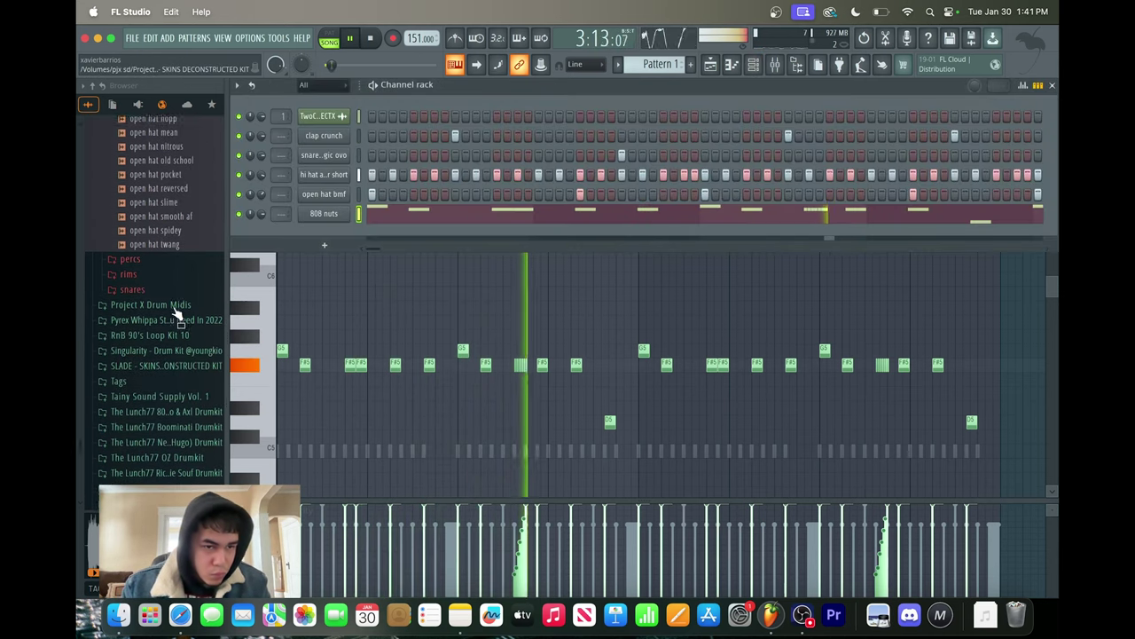
pyautogui.scroll(3, 175, 316)
pyautogui.click(138, 365)
pyautogui.click(163, 267)
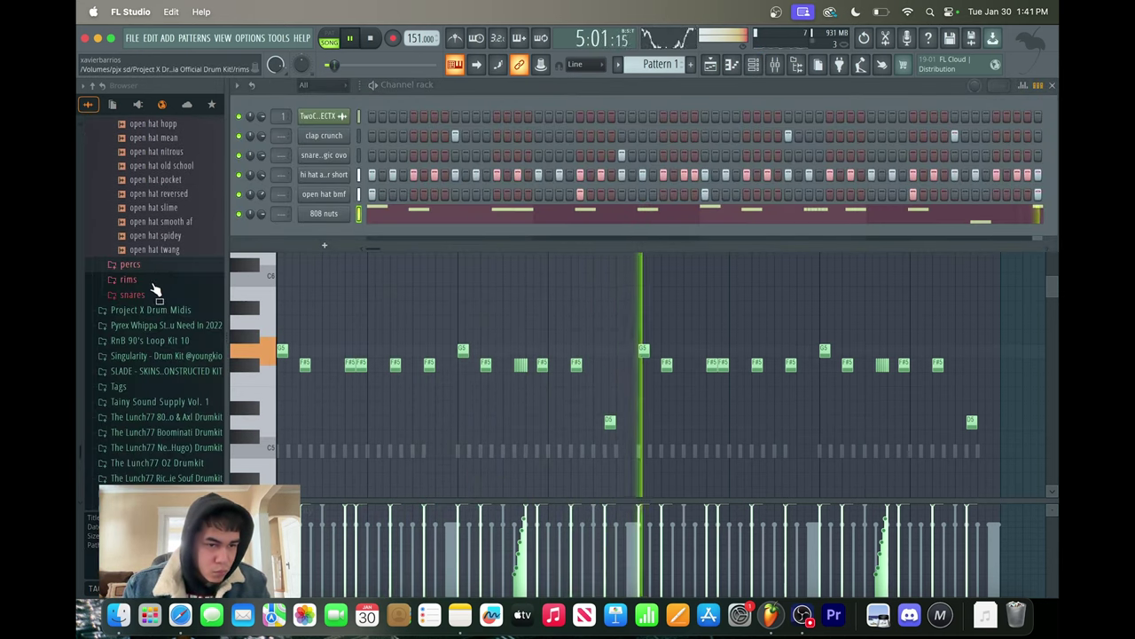
pyautogui.click(147, 281)
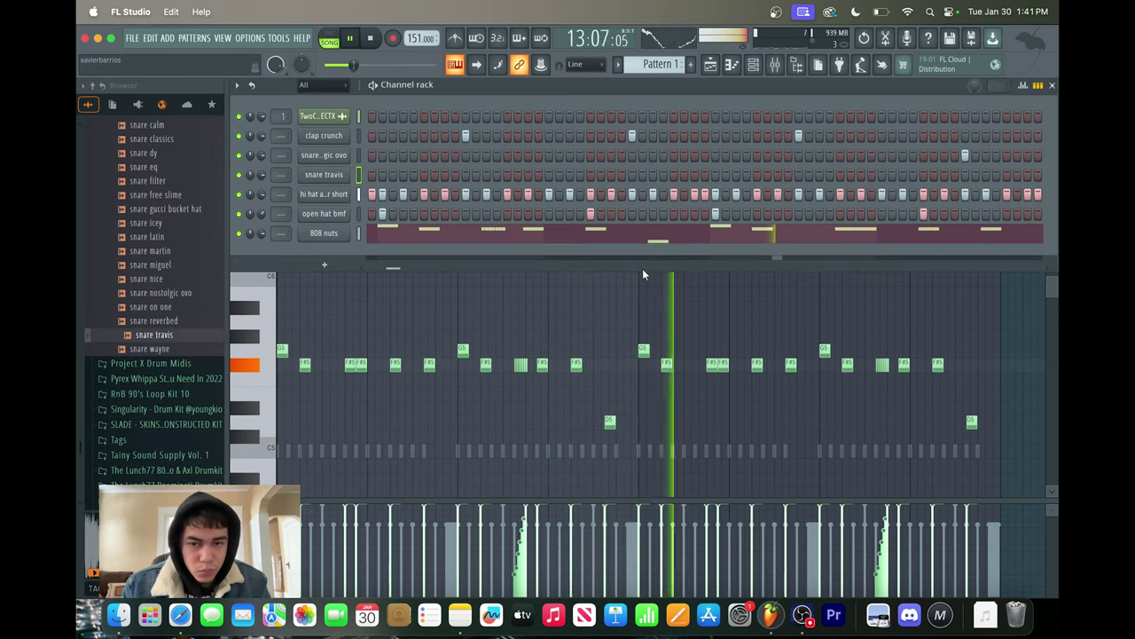
pyautogui.moveTo(643, 269); pyautogui.dragTo(680, 270)
pyautogui.moveTo(777, 174); pyautogui.dragTo(799, 175)
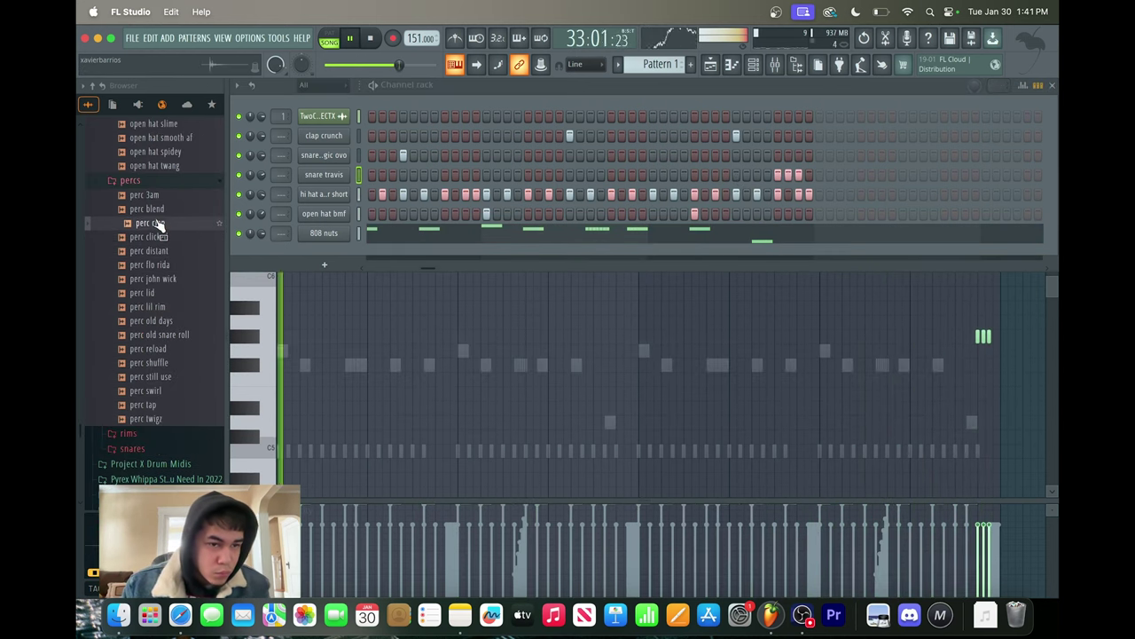
# Add the perc blend sample as a new channel and place a hit late in bar 4 of the pattern
pyautogui.moveTo(157, 225); pyautogui.dragTo(337, 242)
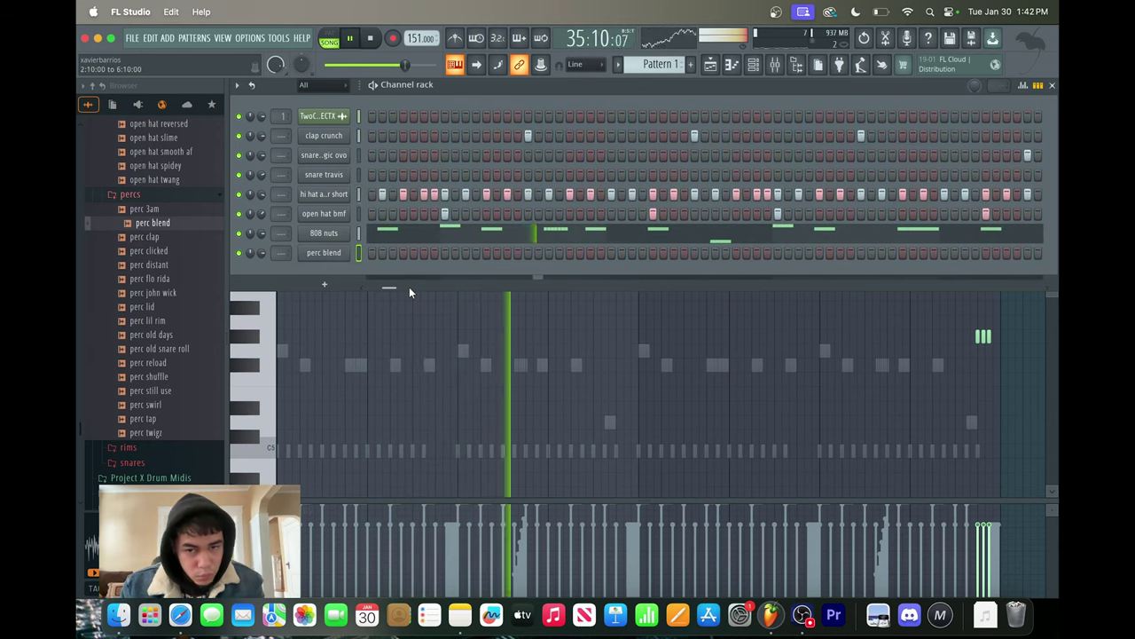
pyautogui.click(736, 253)
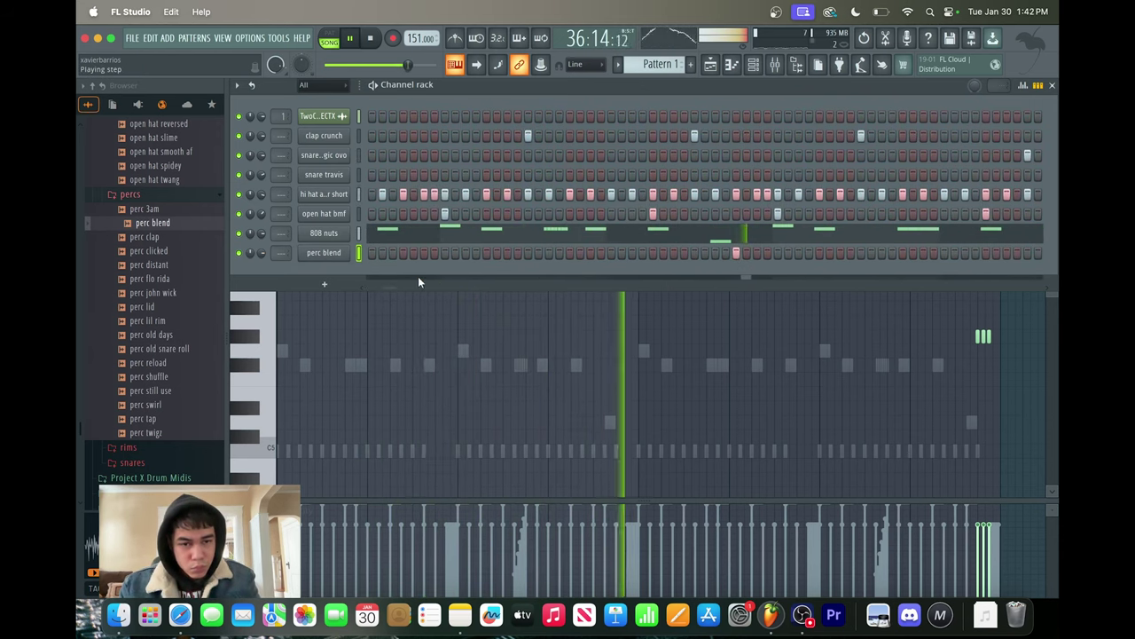
pyautogui.click(324, 254)
pyautogui.moveTo(503, 253); pyautogui.dragTo(503, 289)
pyautogui.click(659, 183)
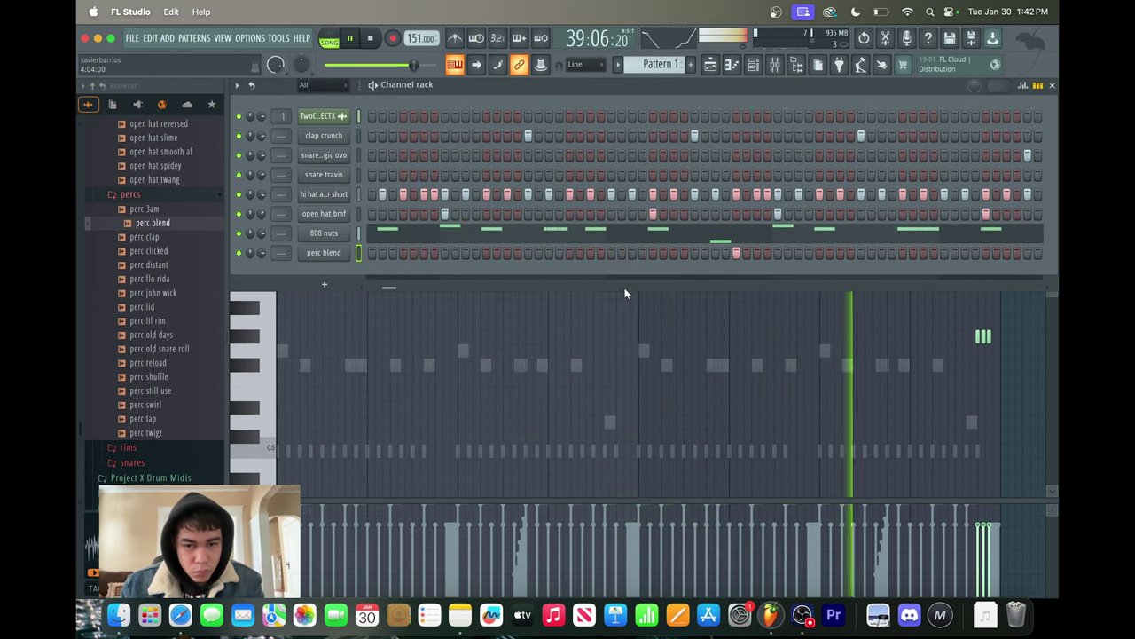
pyautogui.click(559, 252)
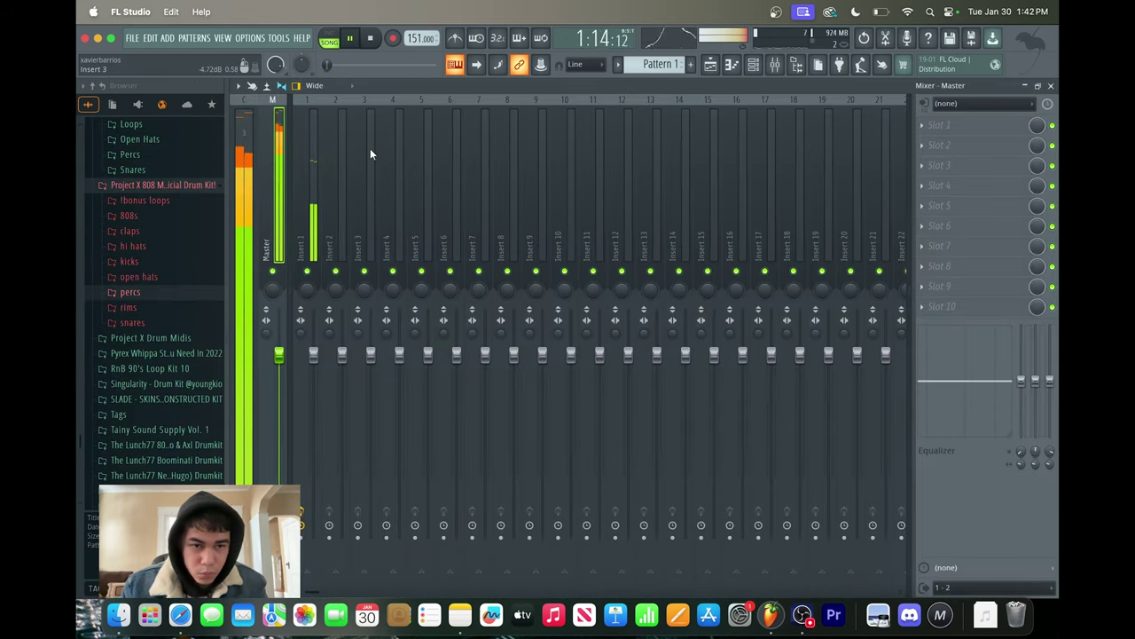
# Route all channels to their own mixer tracks, starting with the TwoChord loop on insert 1
pyautogui.click(311, 156)
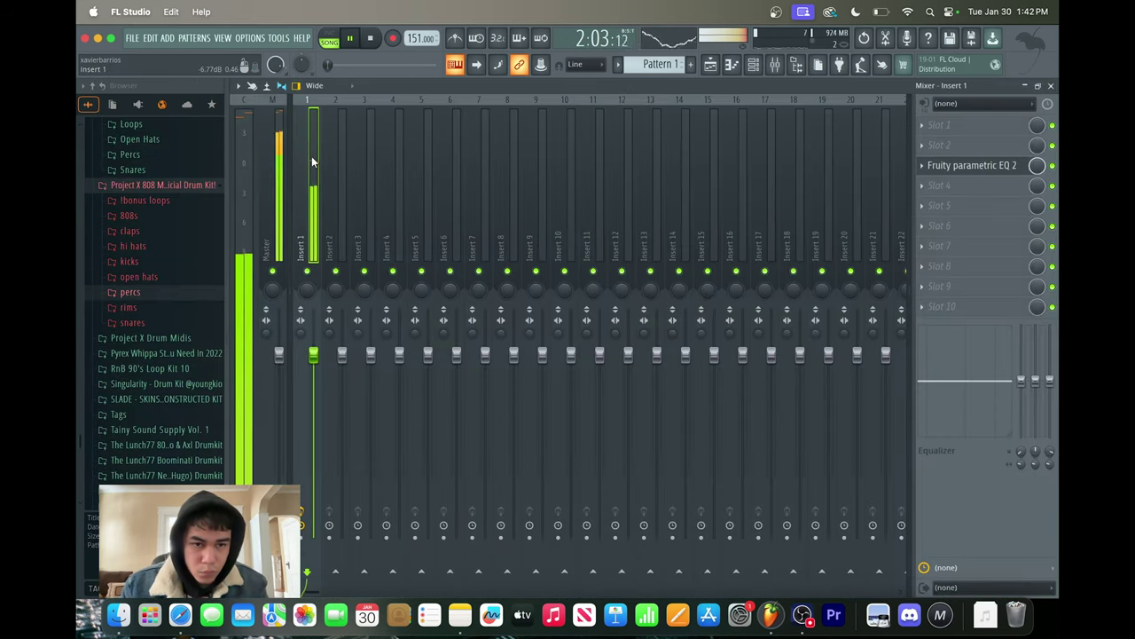
pyautogui.rightClick(311, 156)
pyautogui.moveTo(351, 243)
pyautogui.click(497, 243)
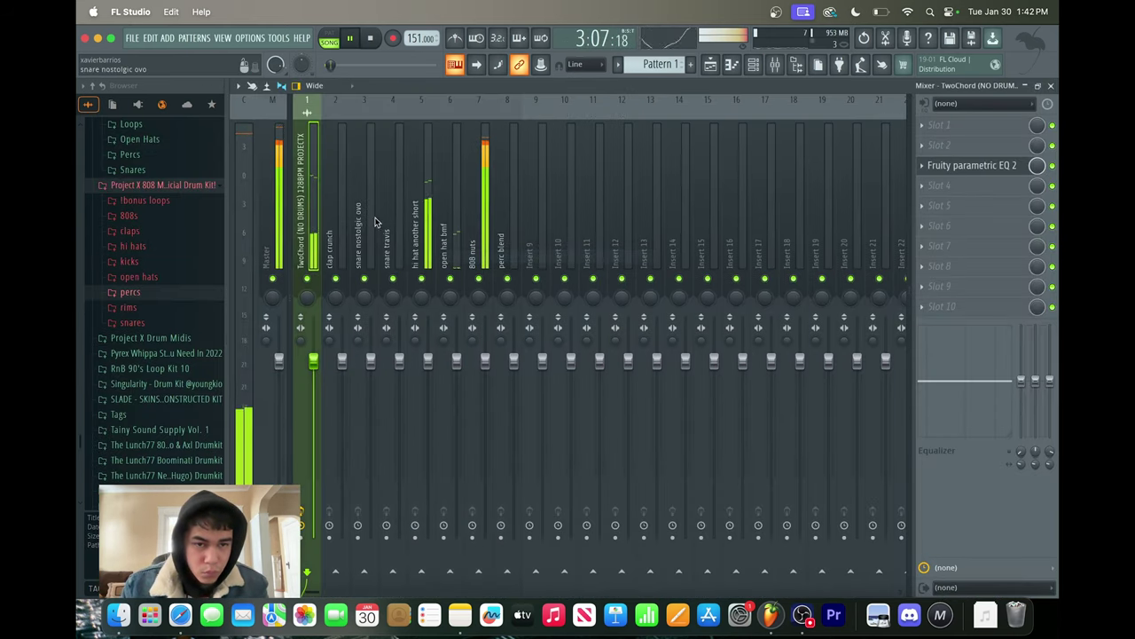
# Boost the EQ high shelf on the clap crunch track and raise the hi hat another short track's volume to about 118%
pyautogui.click(346, 205)
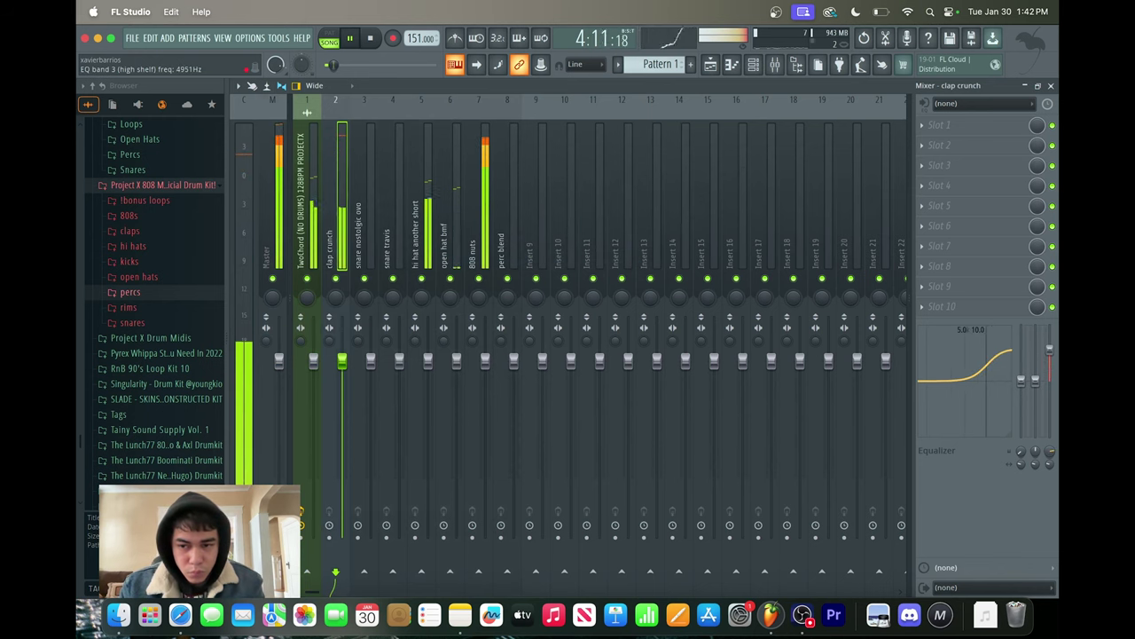
pyautogui.click(427, 281)
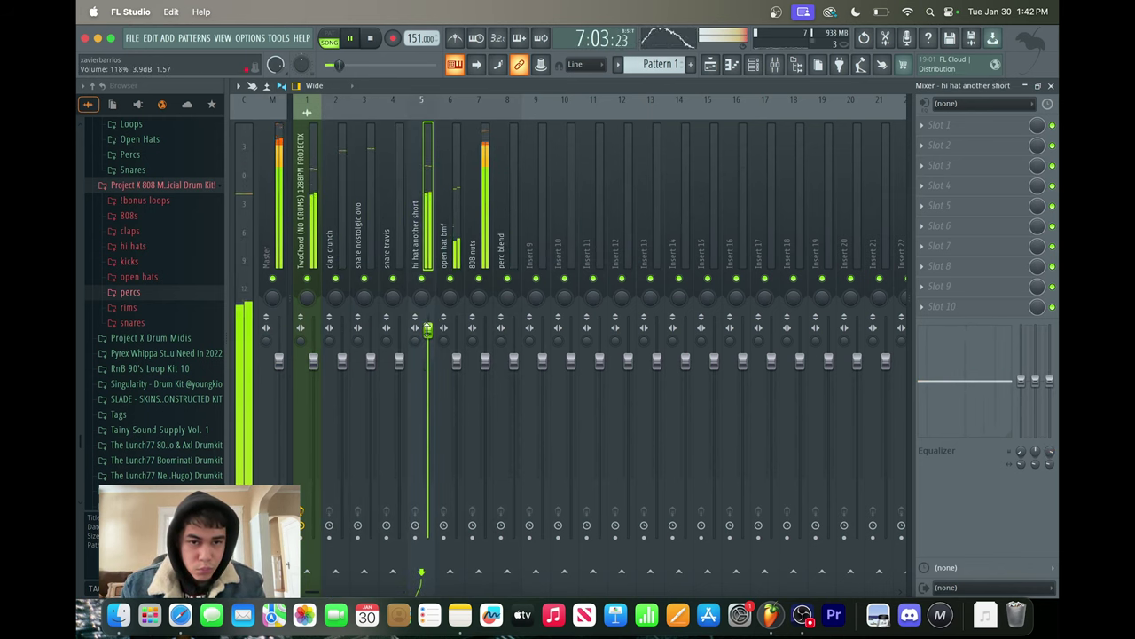
pyautogui.click(459, 186)
pyautogui.click(359, 177)
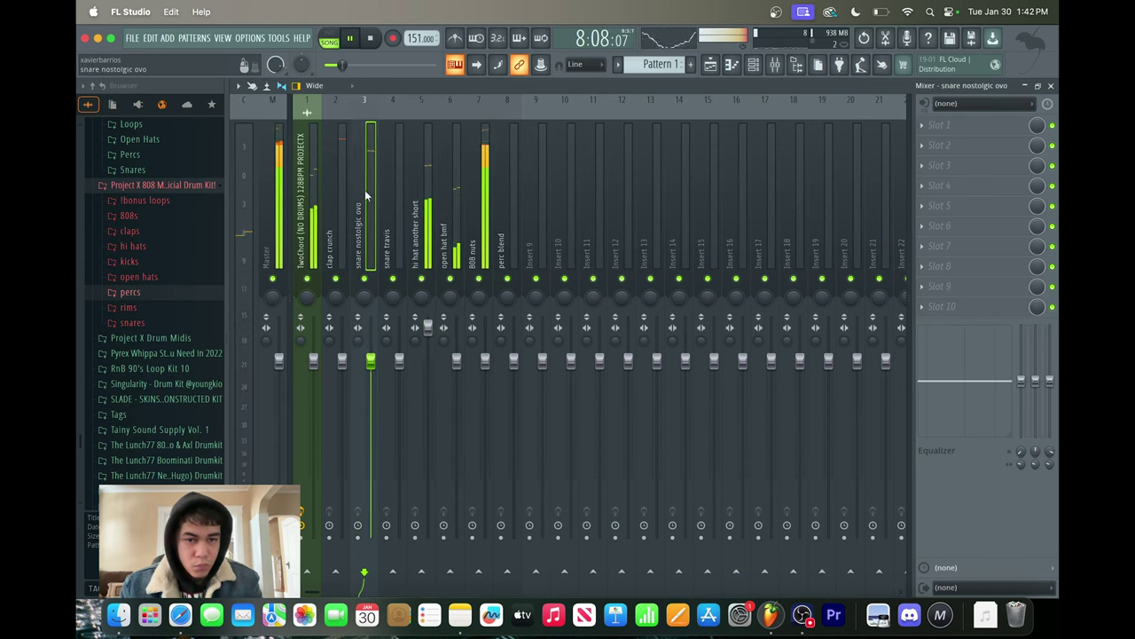
pyautogui.click(476, 219)
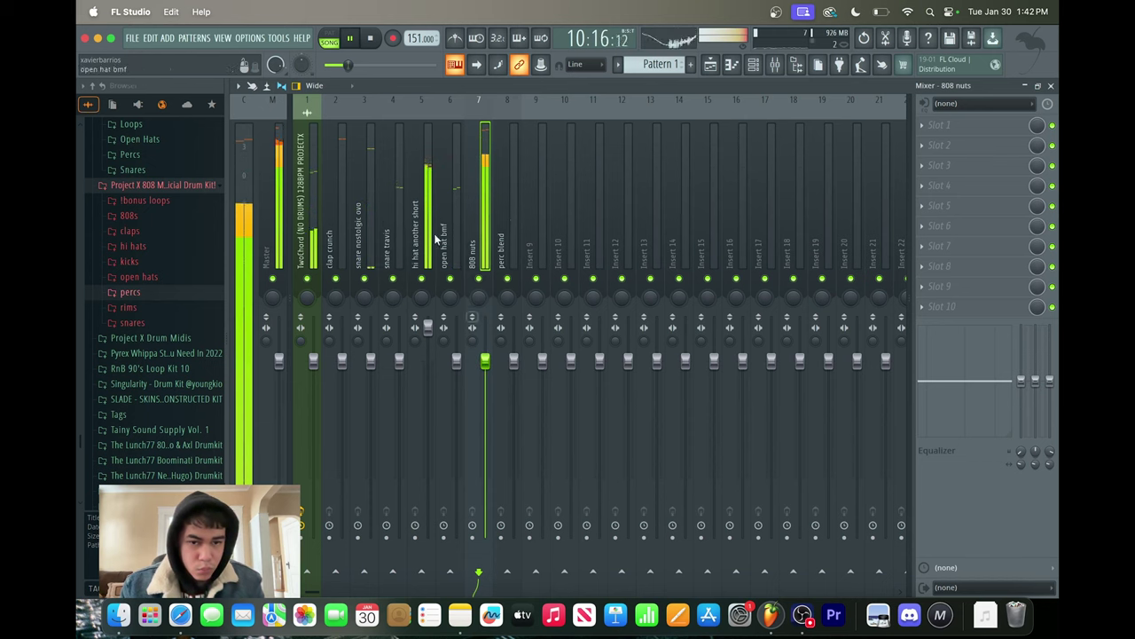
# Load Fruity Soft Clipper into effect slot 3 of the master track
pyautogui.click(279, 177)
pyautogui.click(940, 165)
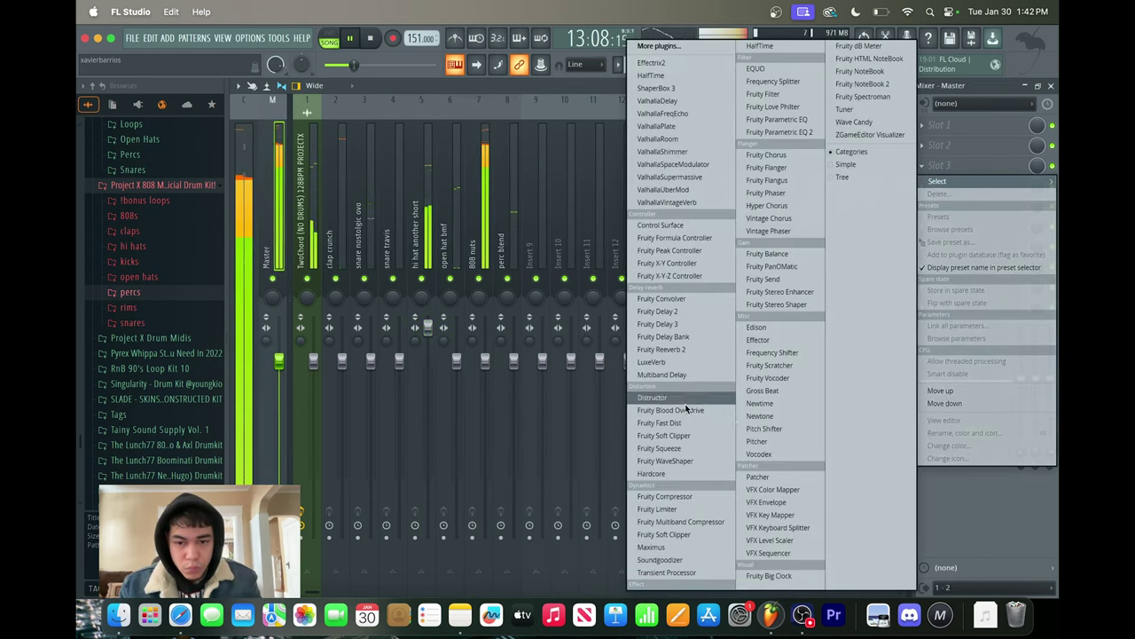
pyautogui.click(679, 436)
pyautogui.click(472, 184)
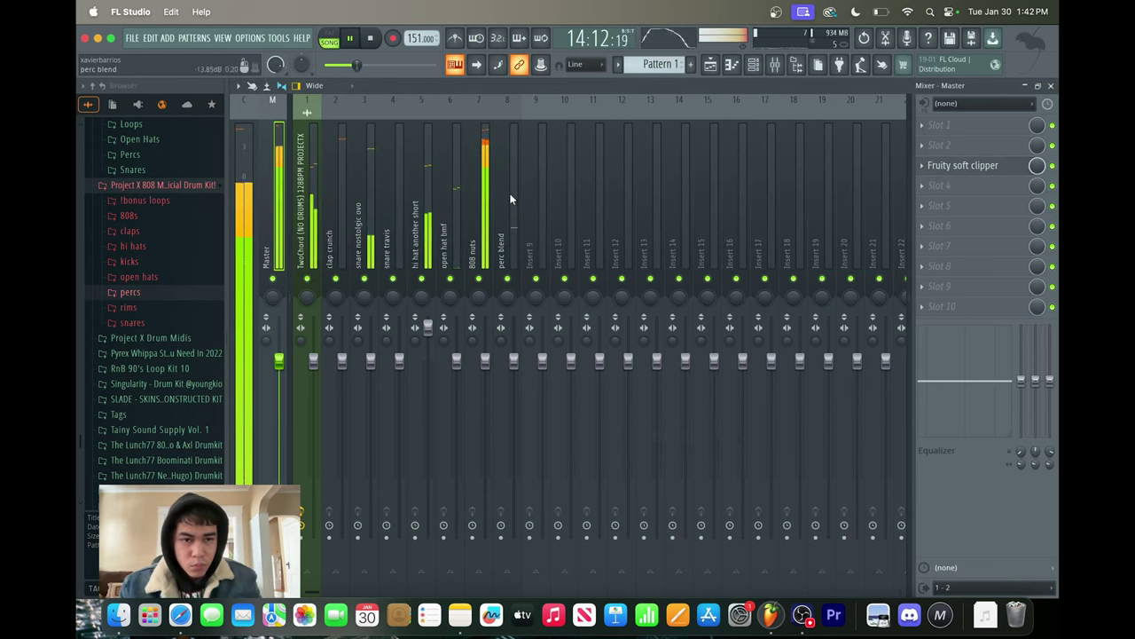
# Set the 808 nuts mixer volume to about 97%, lower the hi hat another short level and slightly raise the perc blend level
pyautogui.click(489, 169)
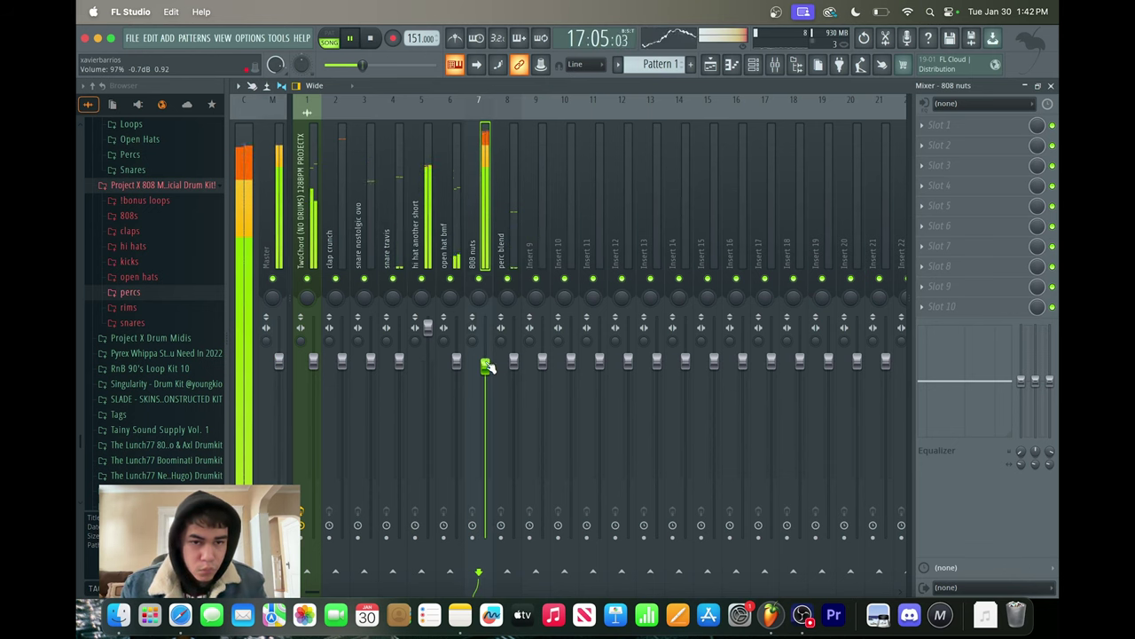
pyautogui.click(346, 171)
pyautogui.click(423, 188)
pyautogui.click(512, 205)
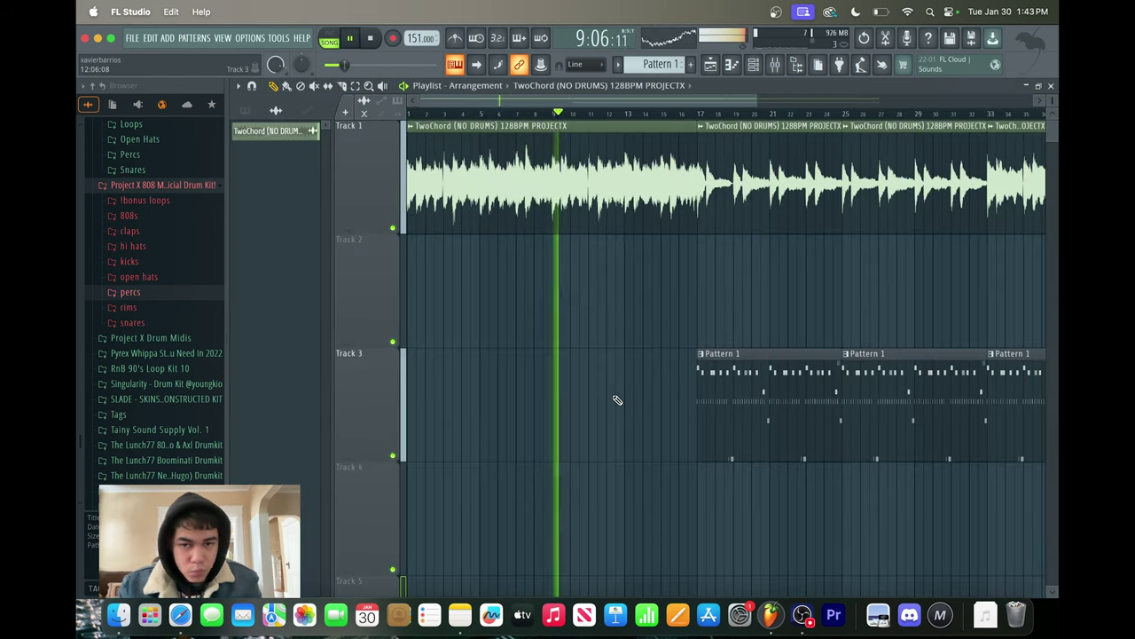
# Create an automation clip for the mix level of Fruity Parametric EQ 2 on the TwoChord track and show it in the playlist
pyautogui.click(774, 64)
pyautogui.click(308, 180)
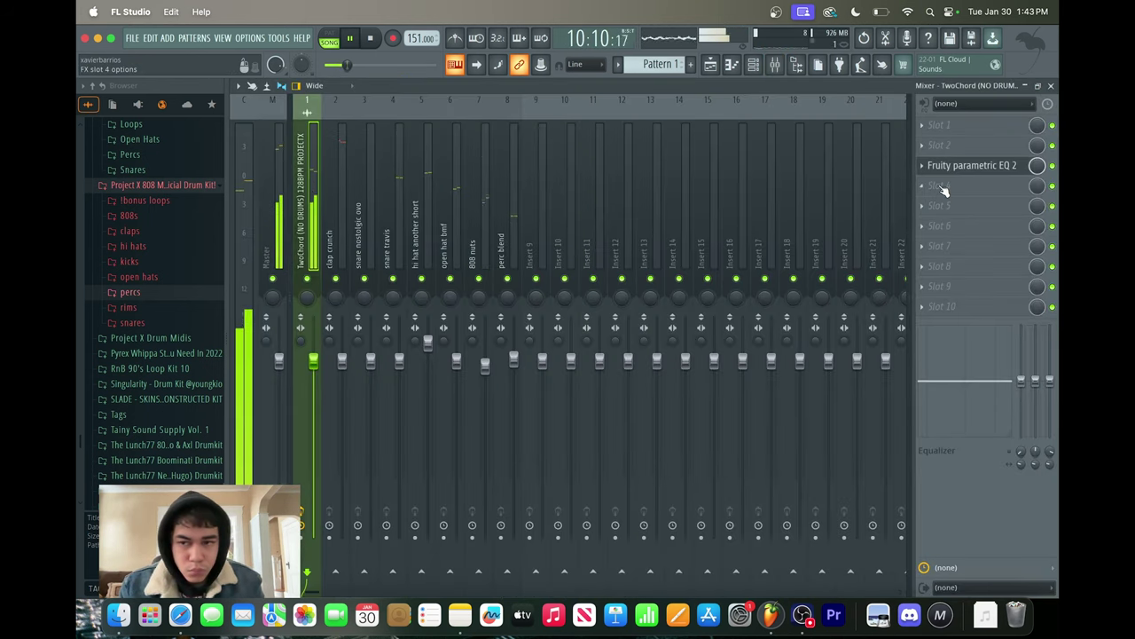
pyautogui.rightClick(1037, 165)
pyautogui.click(984, 271)
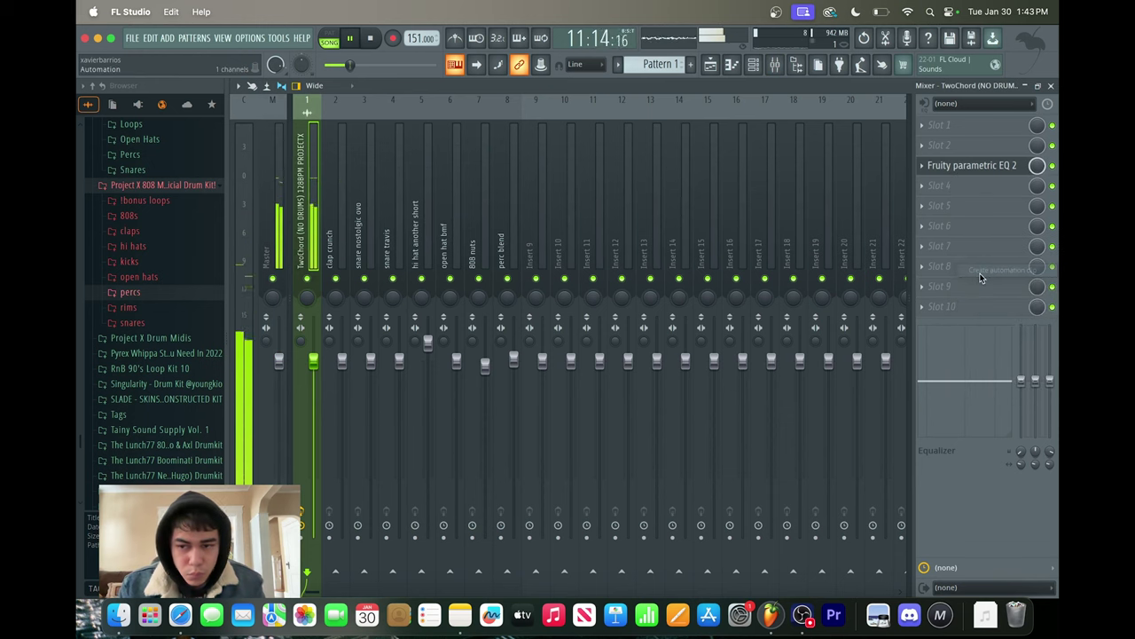
pyautogui.click(711, 64)
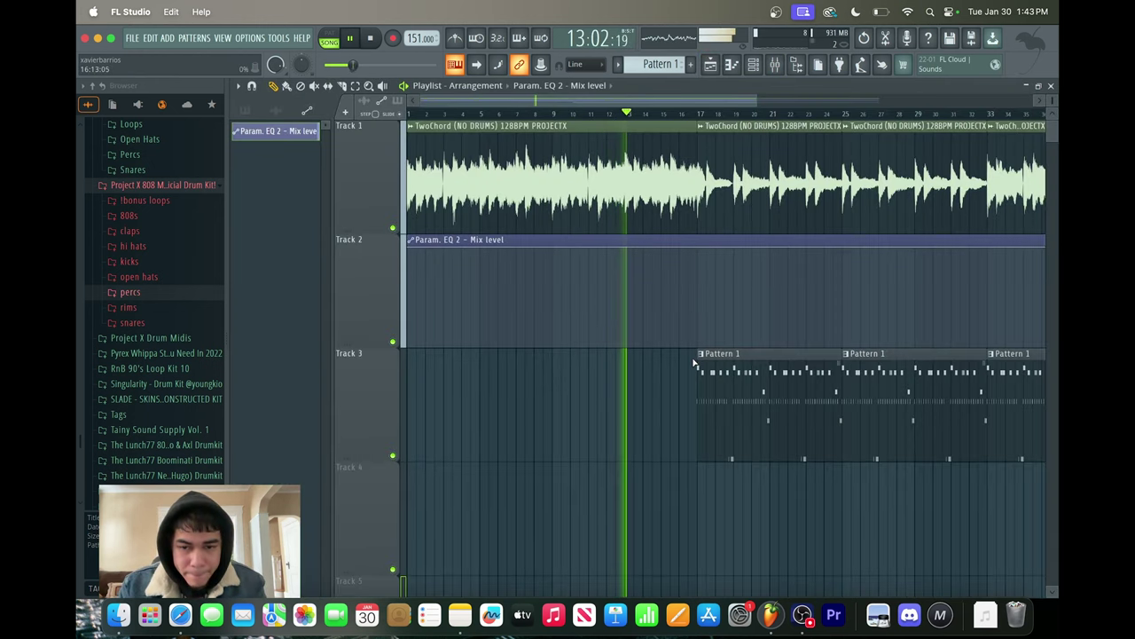
# Shape the Param. EQ 2 mix level automation to stay at minimum until bar 17 and jump to full from there
pyautogui.rightClick(698, 342)
pyautogui.rightClick(698, 249)
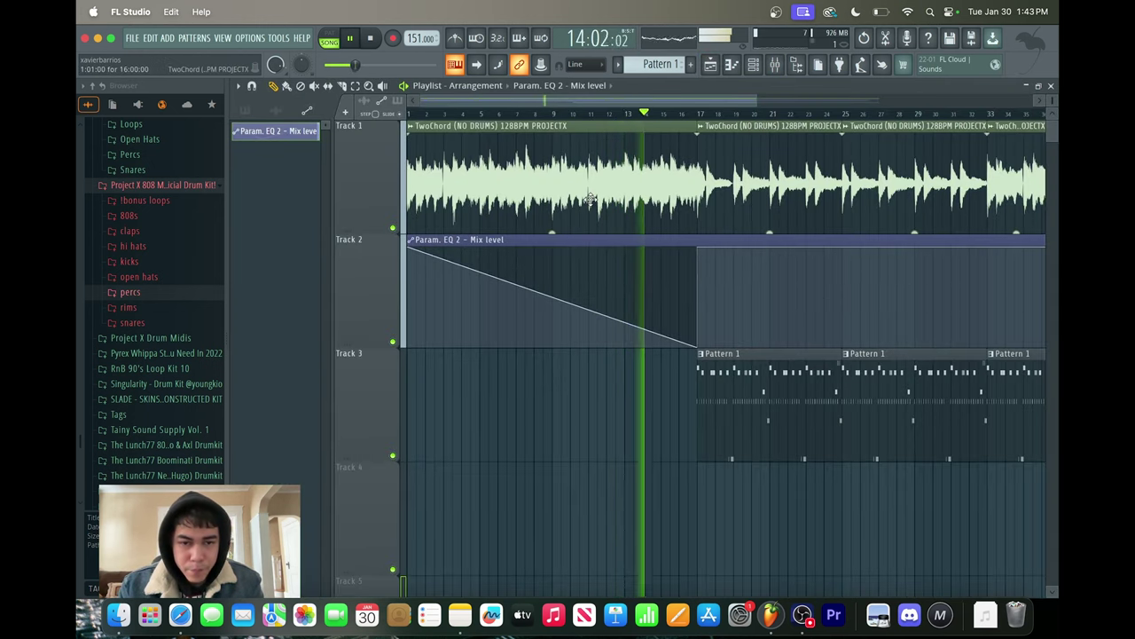
pyautogui.click(412, 247)
pyautogui.click(443, 298)
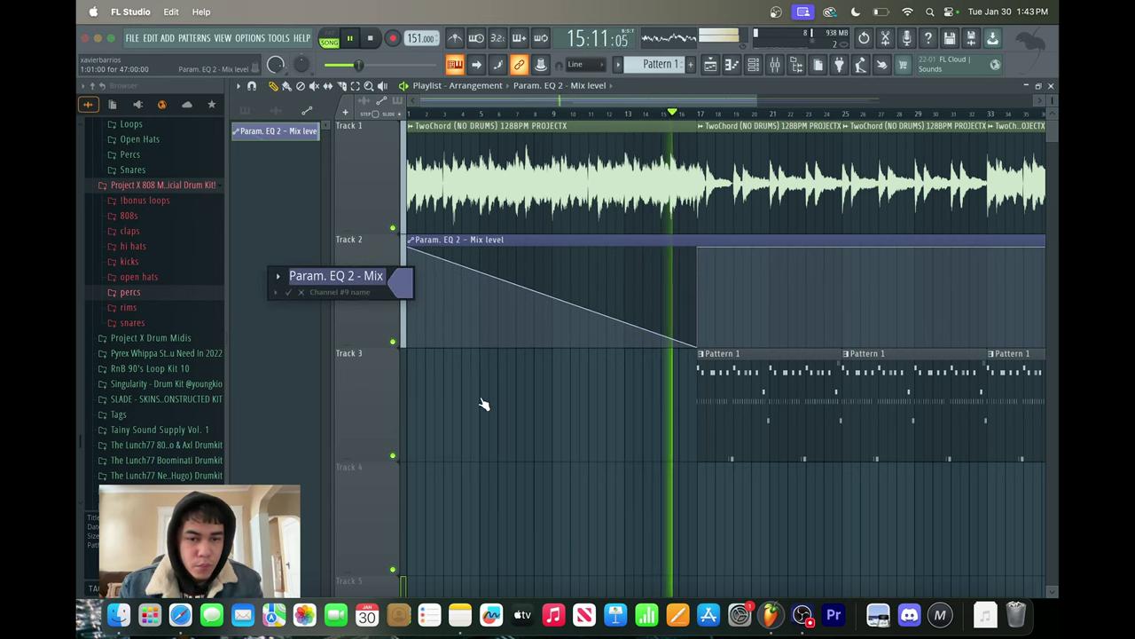
pyautogui.press('Escape')
pyautogui.moveTo(407, 250); pyautogui.dragTo(398, 382)
# Extend the TwoChord loop past the last drum section to bar 57 and undo the latest edit
pyautogui.scroll(-4, 550, 404)
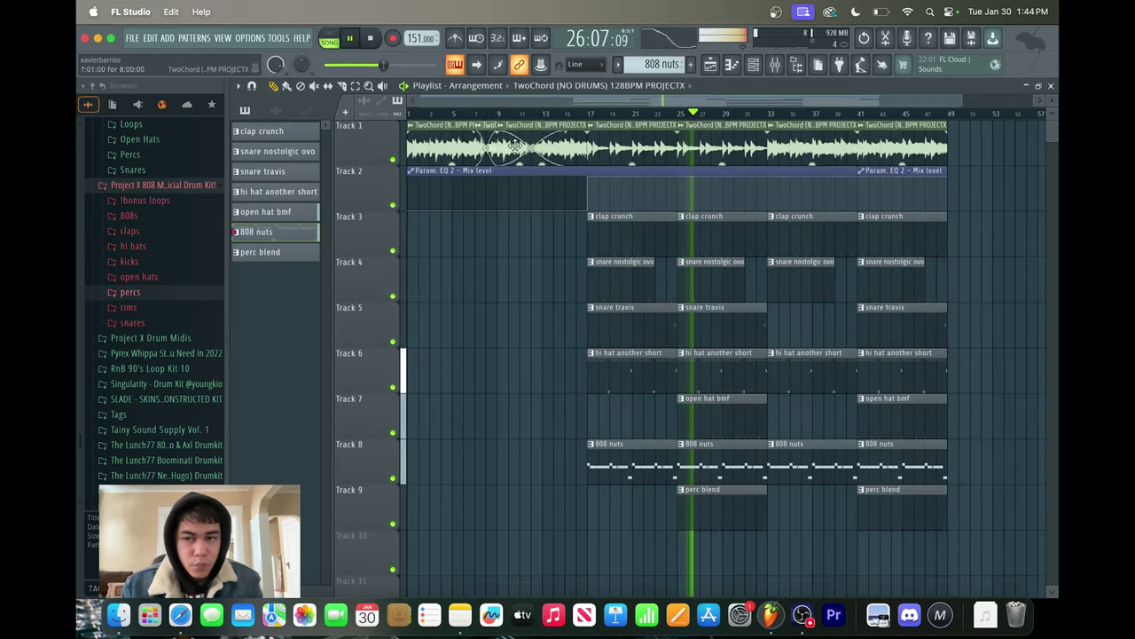
pyautogui.moveTo(987, 155); pyautogui.dragTo(979, 157)
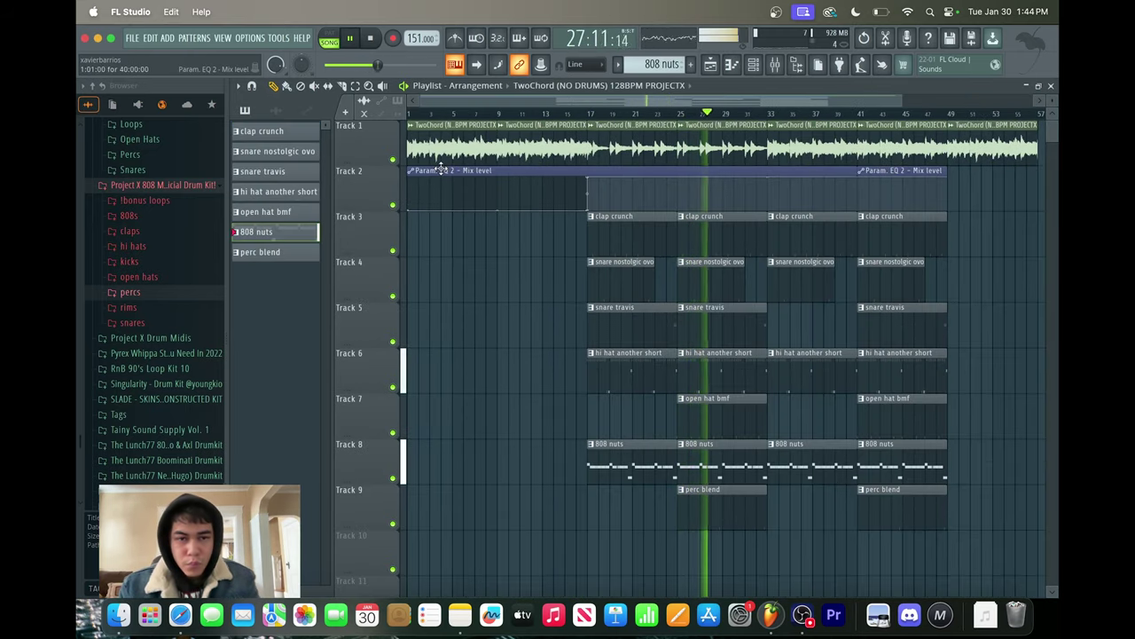
pyautogui.press('super+z')
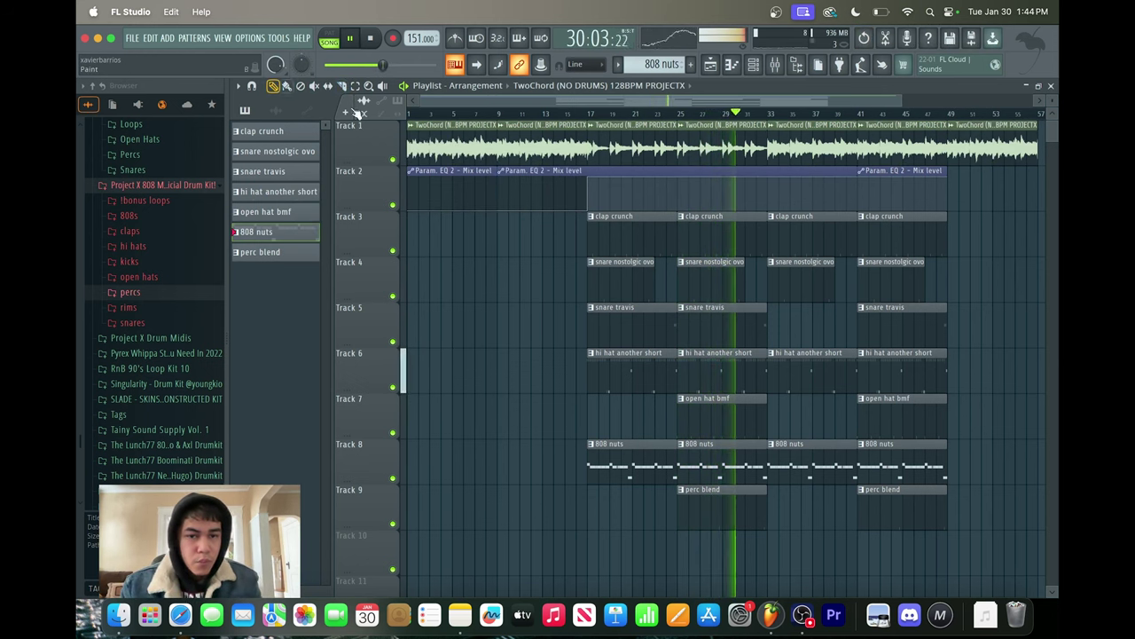
# Copy the minimum-level EQ mix automation to bars 49 to 57 and split the earlier automation clip at bar 17
pyautogui.moveTo(781, 229); pyautogui.dragTo(979, 257)
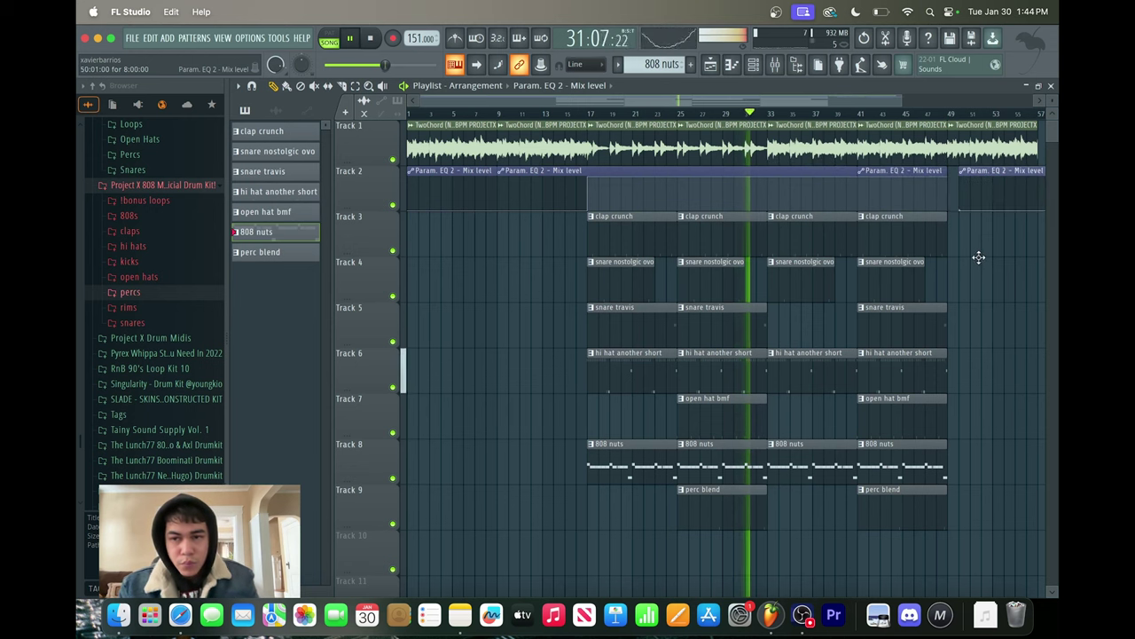
pyautogui.click(927, 114)
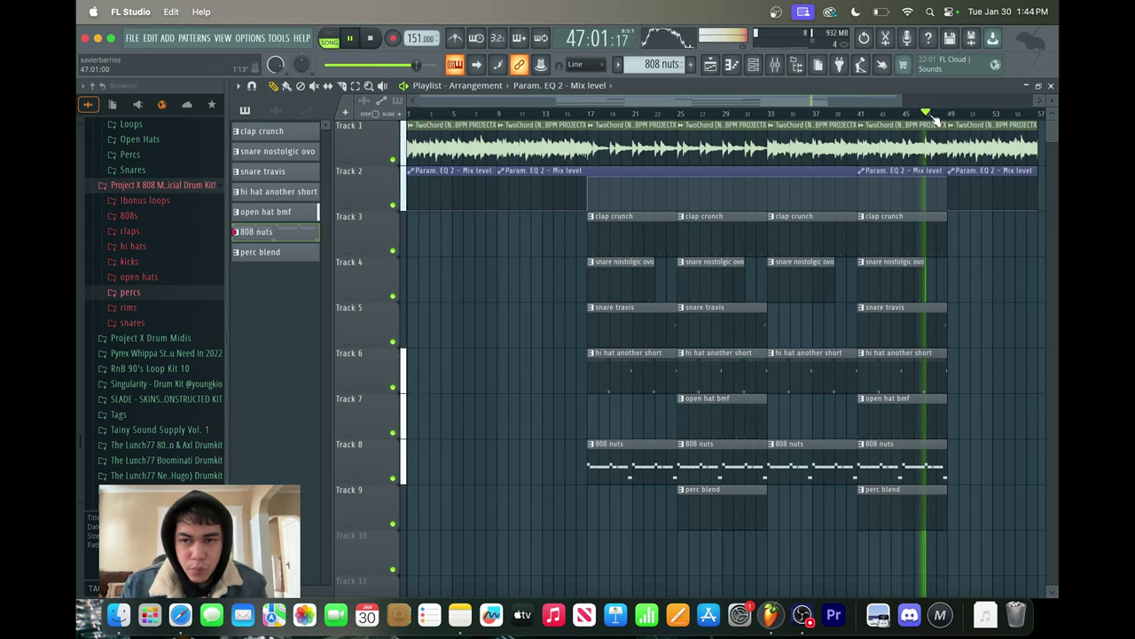
pyautogui.moveTo(1011, 504); pyautogui.dragTo(619, 151)
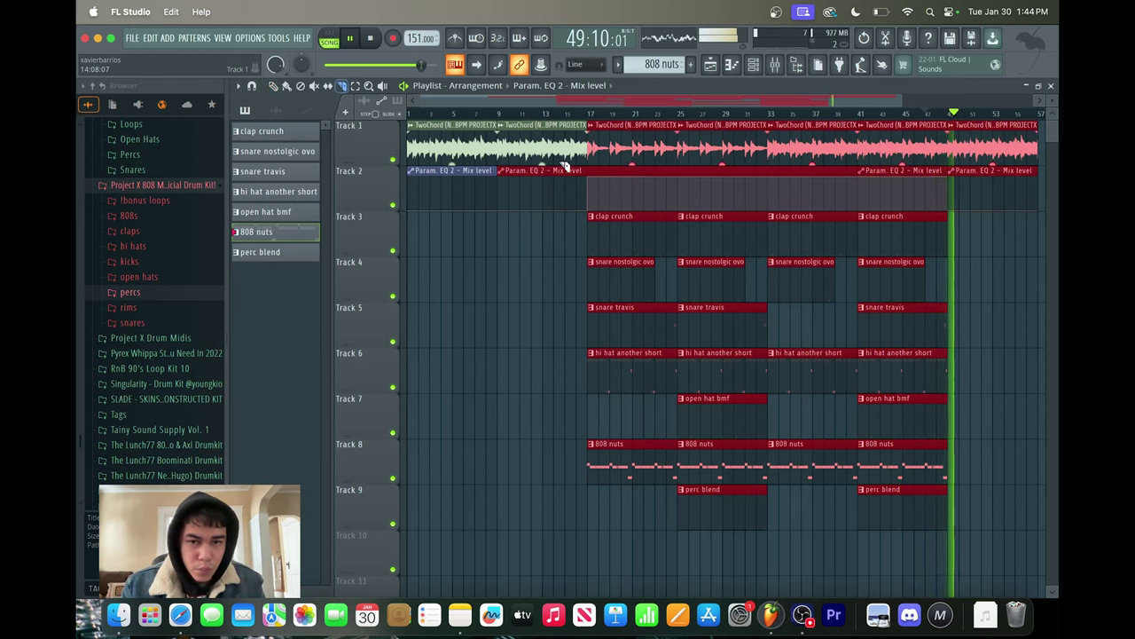
pyautogui.click(587, 213)
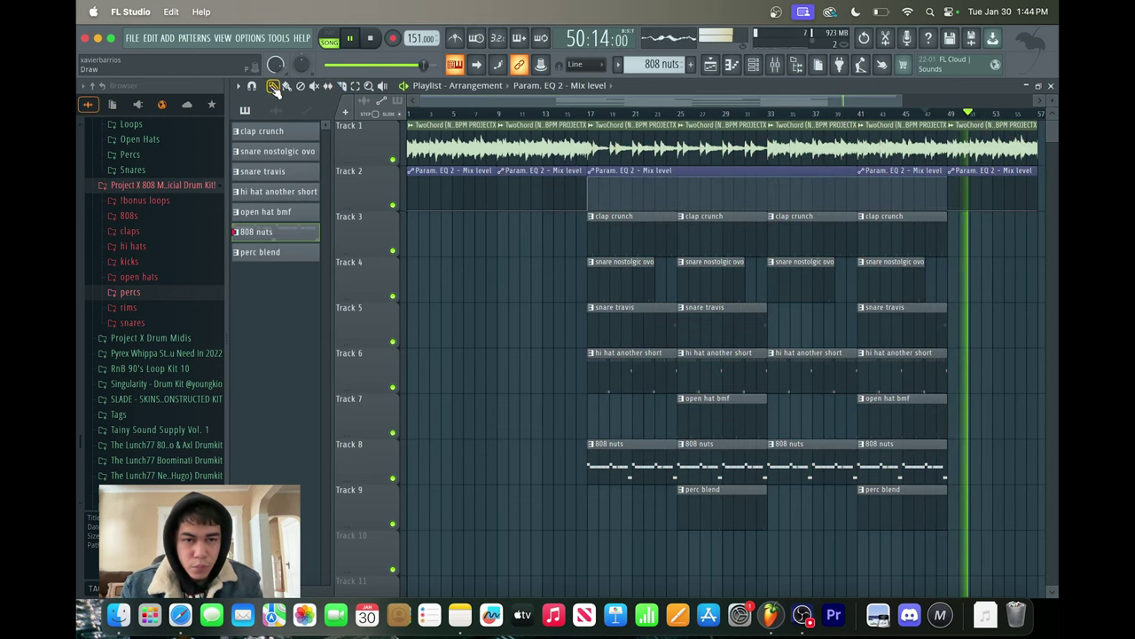
# Duplicate all playlist clips between bars 17 and 57 so the section repeats from bar 57 and again from bar 97
pyautogui.moveTo(1029, 510); pyautogui.dragTo(943, 392)
pyautogui.moveTo(821, 287); pyautogui.dragTo(610, 145)
pyautogui.hotkey('ctrl', 'b')
pyautogui.moveTo(859, 522); pyautogui.dragTo(983, 241)
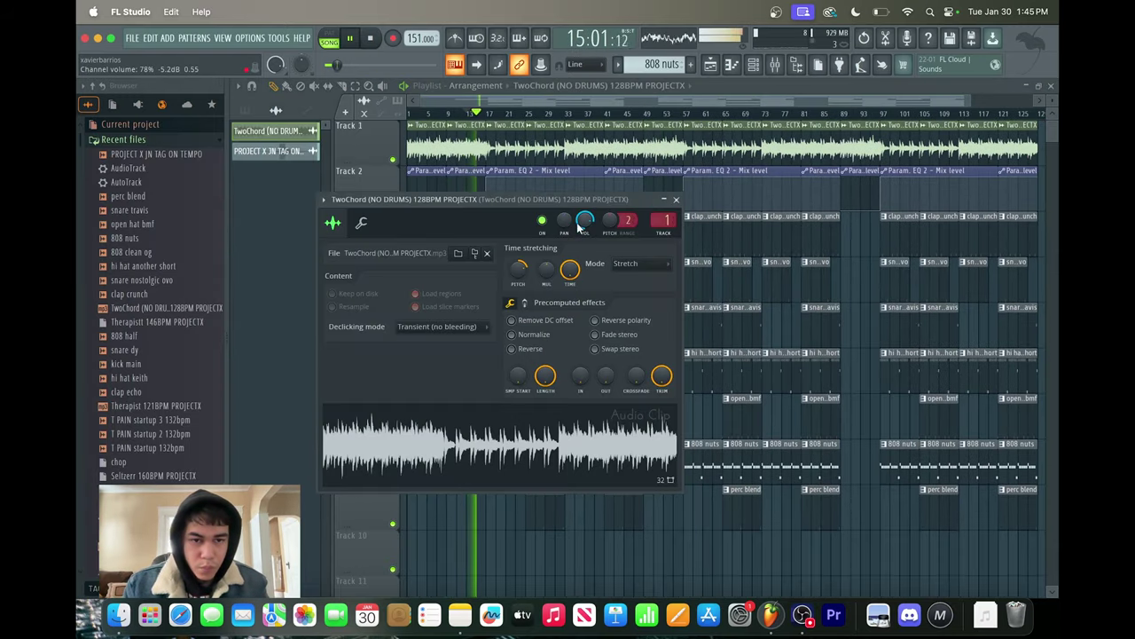
# Save the project in a new project folder under the name TwoChordd 151BPM PROJECTX
pyautogui.press('super+s')
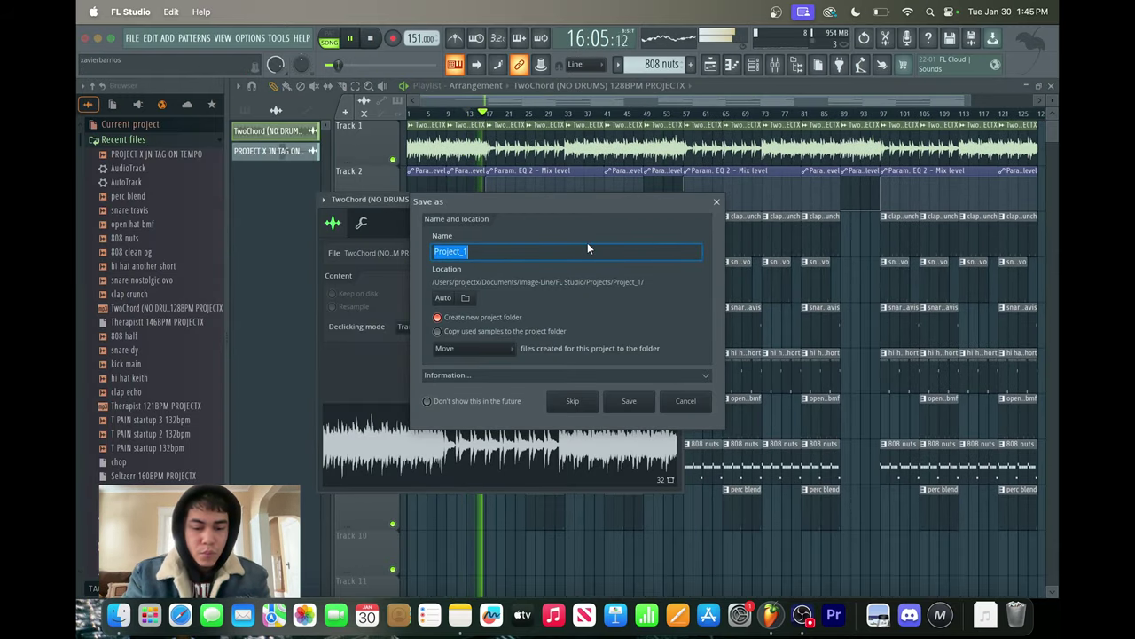
pyautogui.write('TwoChoirdf')
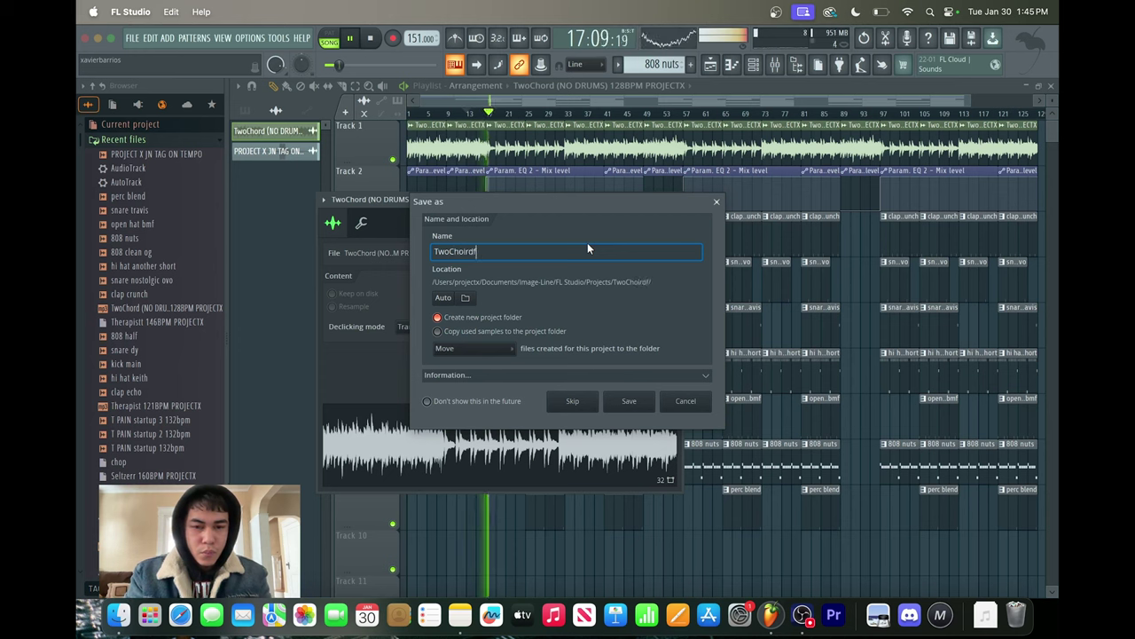
pyautogui.press('BackSpace')
pyautogui.press('BackSpace')
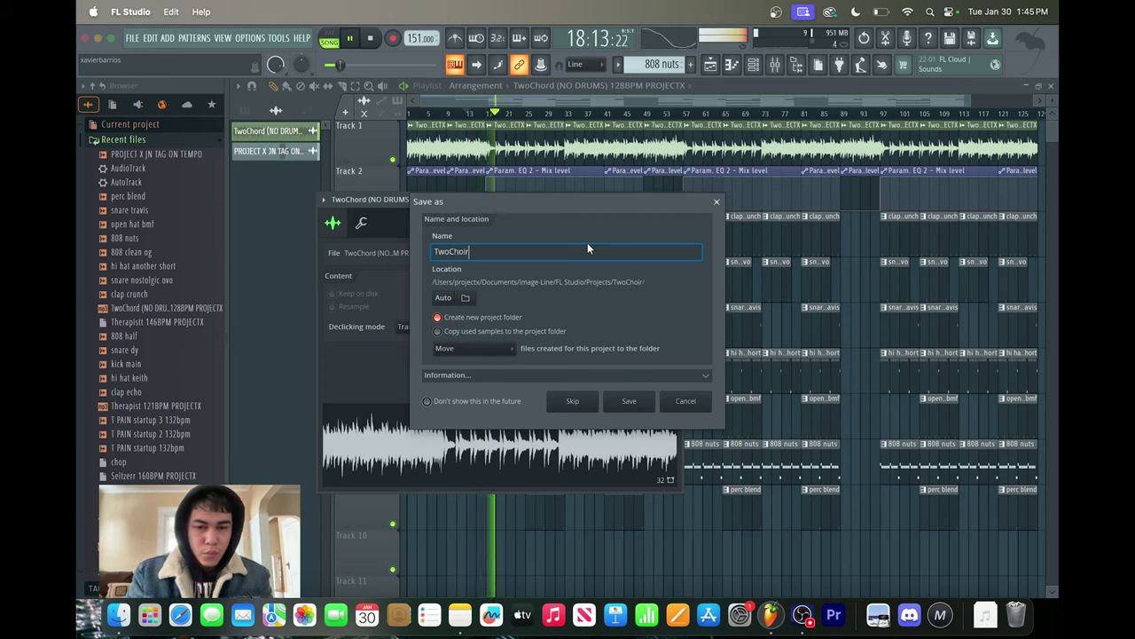
pyautogui.press('BackSpace')
pyautogui.press('BackSpace')
pyautogui.write('rdd 1')
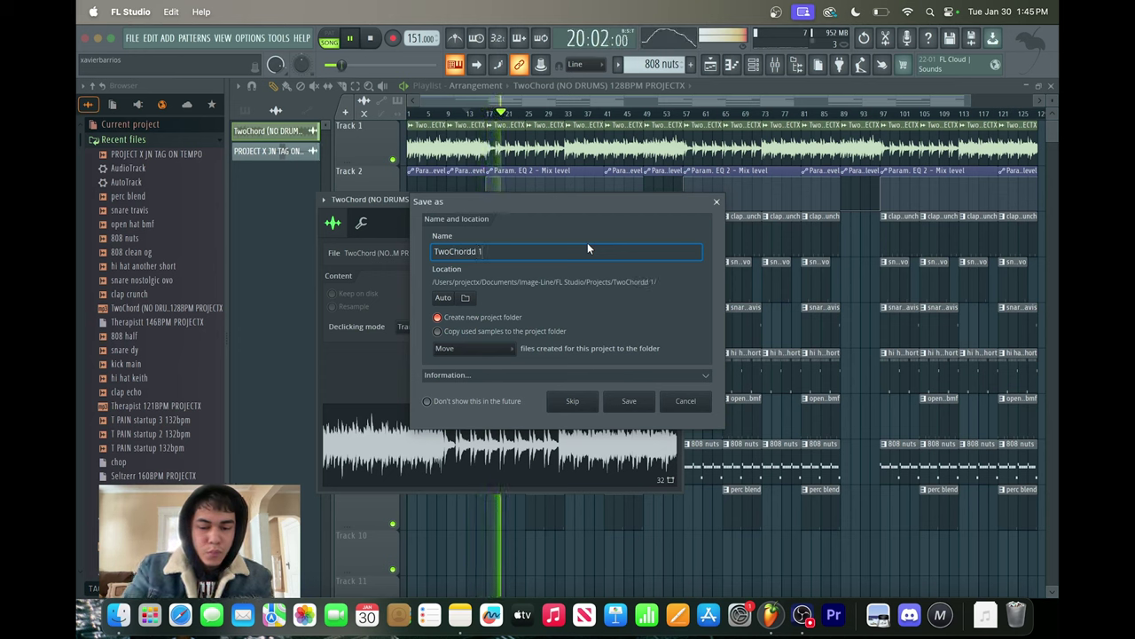
pyautogui.write('51BPM PRO')
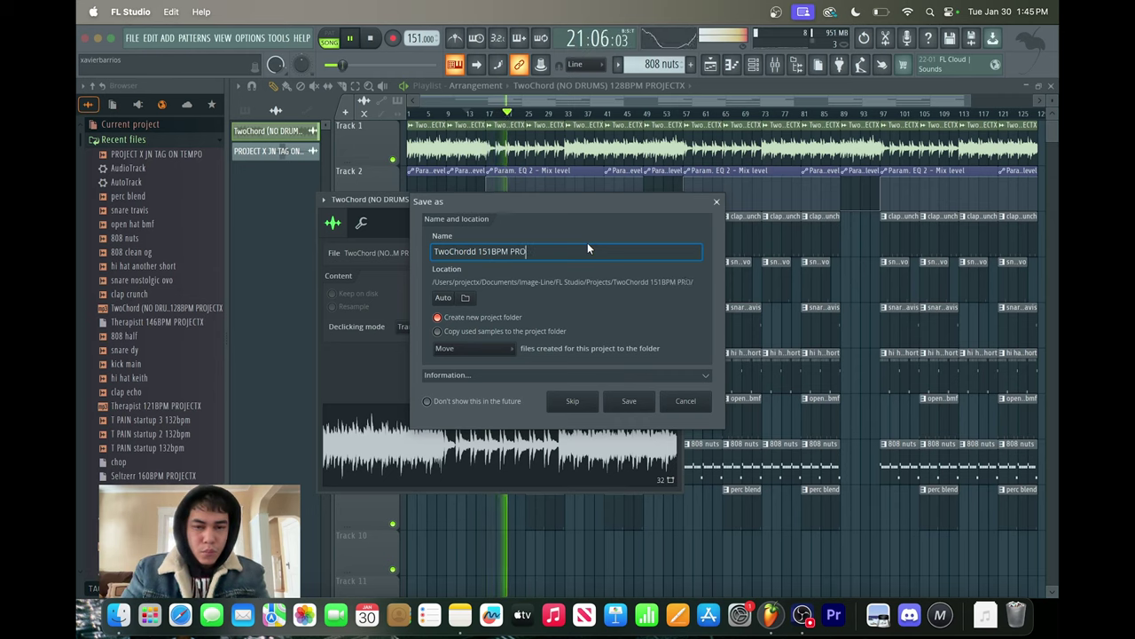
pyautogui.write('JECTX')
pyautogui.click(629, 401)
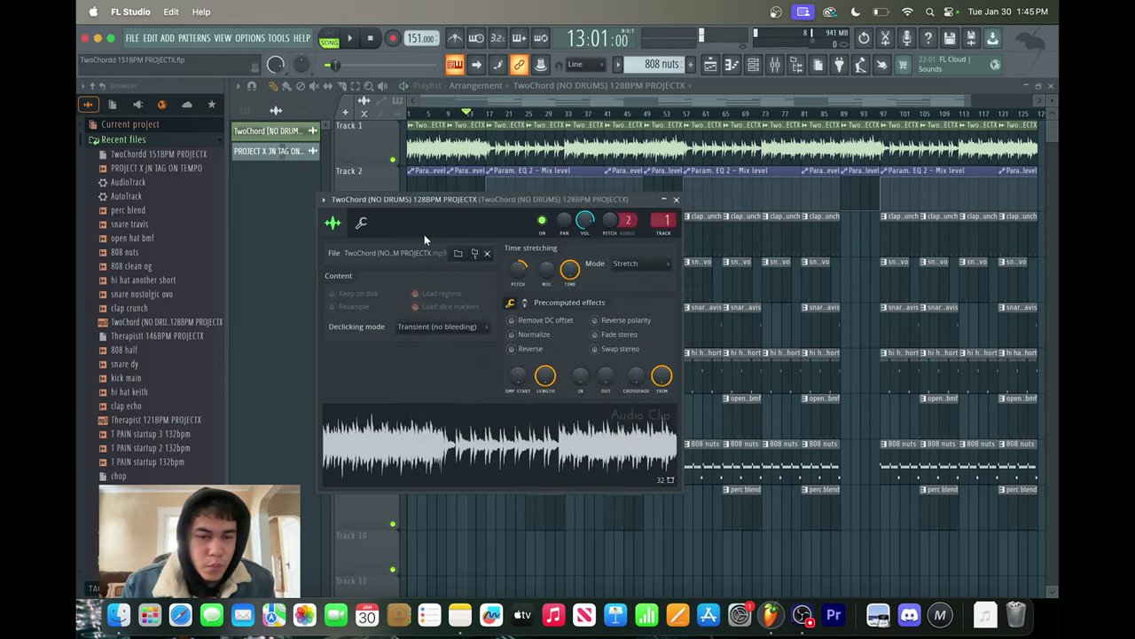